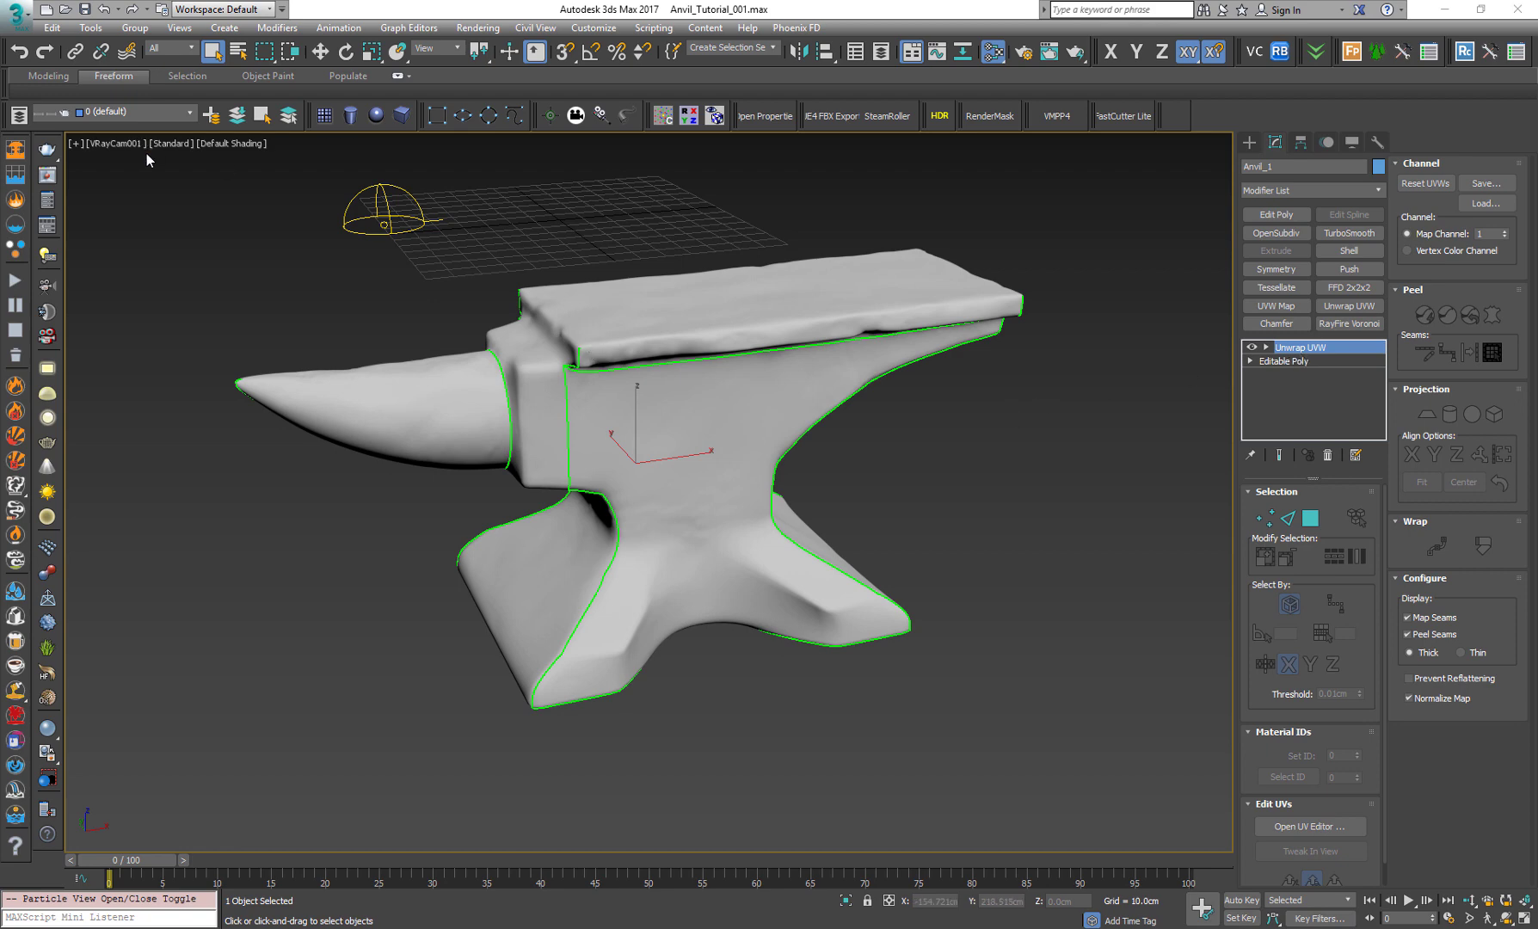
Step: Export the selected anvil as Anvil.fbx into the Anvil_Tutorial FBX folder with default FBX settings
{"action": "left_click", "coordinate": [22, 17]}
{"action": "mouse_move", "coordinate": [103, 275]}
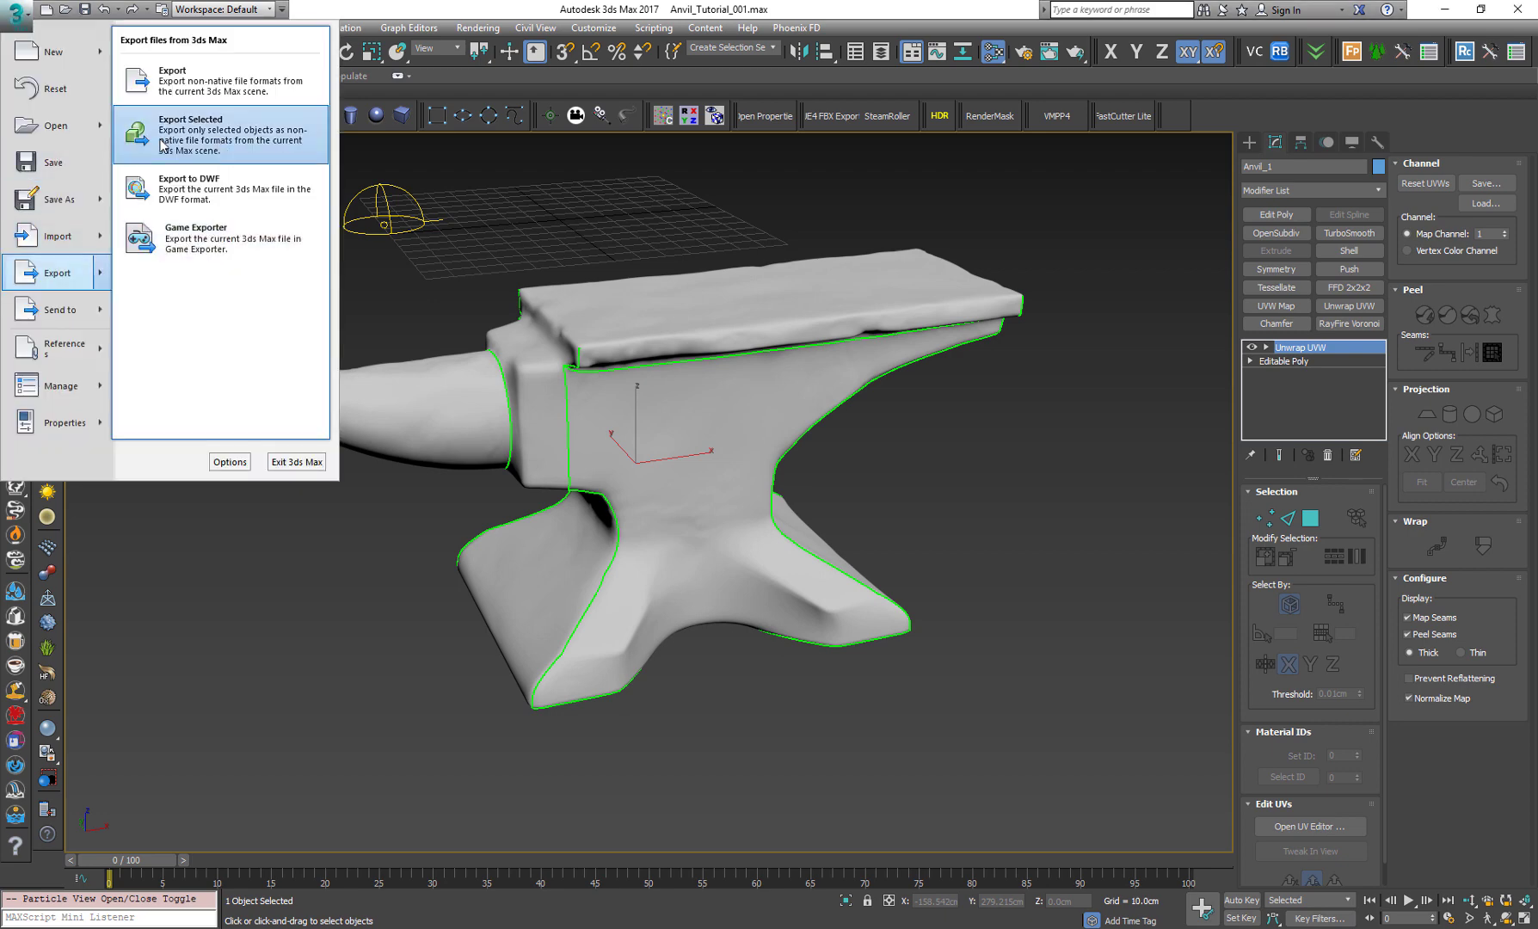
{"action": "left_click", "coordinate": [232, 144]}
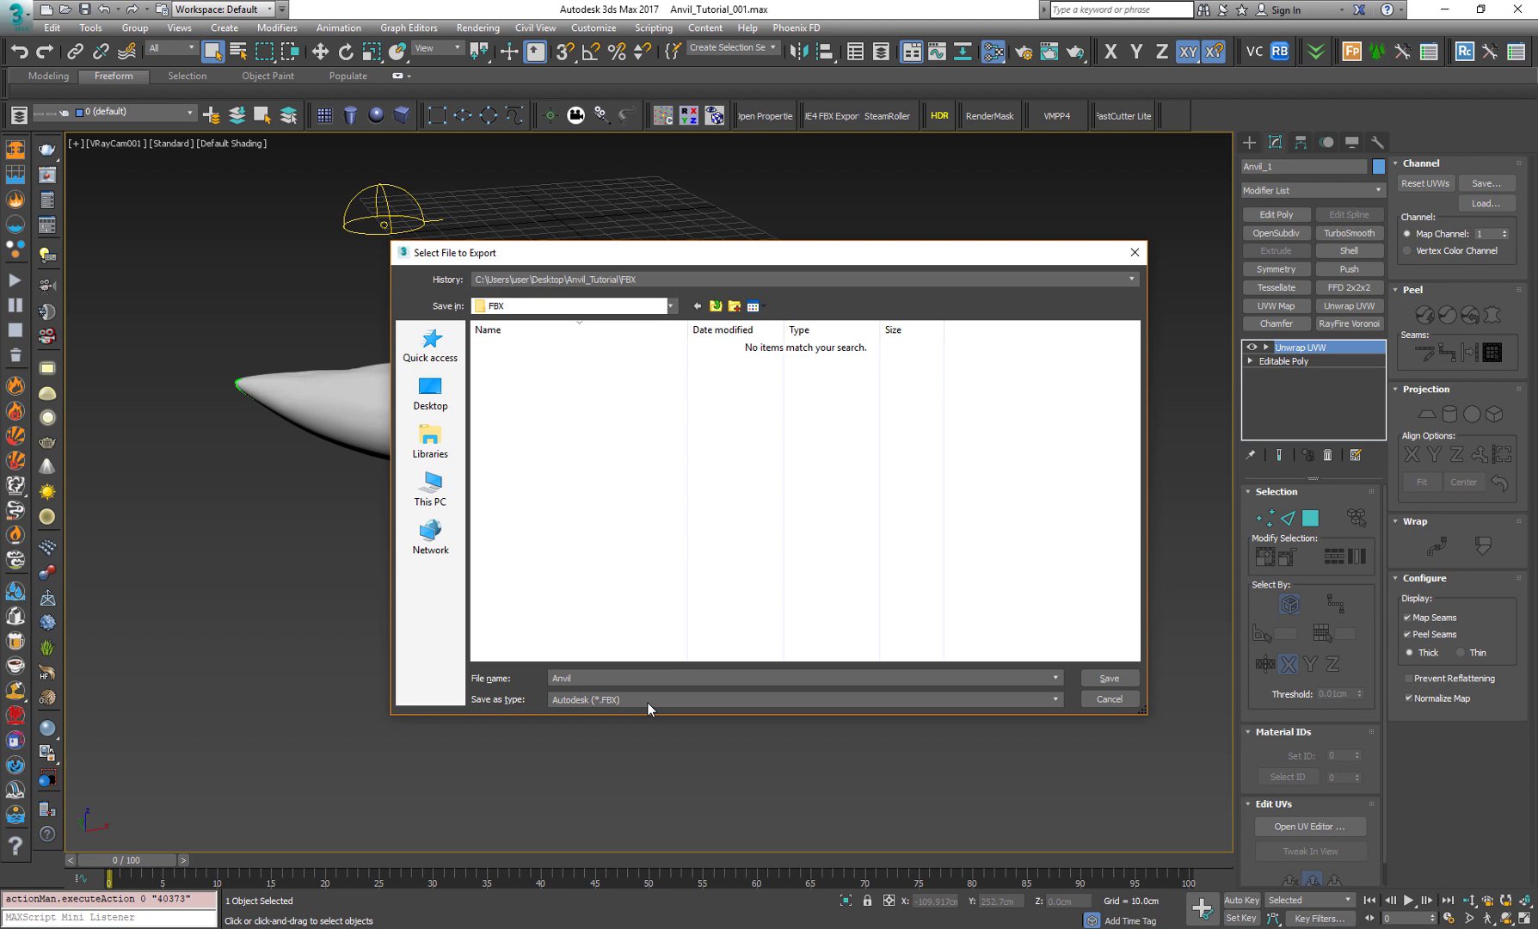
{"action": "left_click", "coordinate": [1108, 677]}
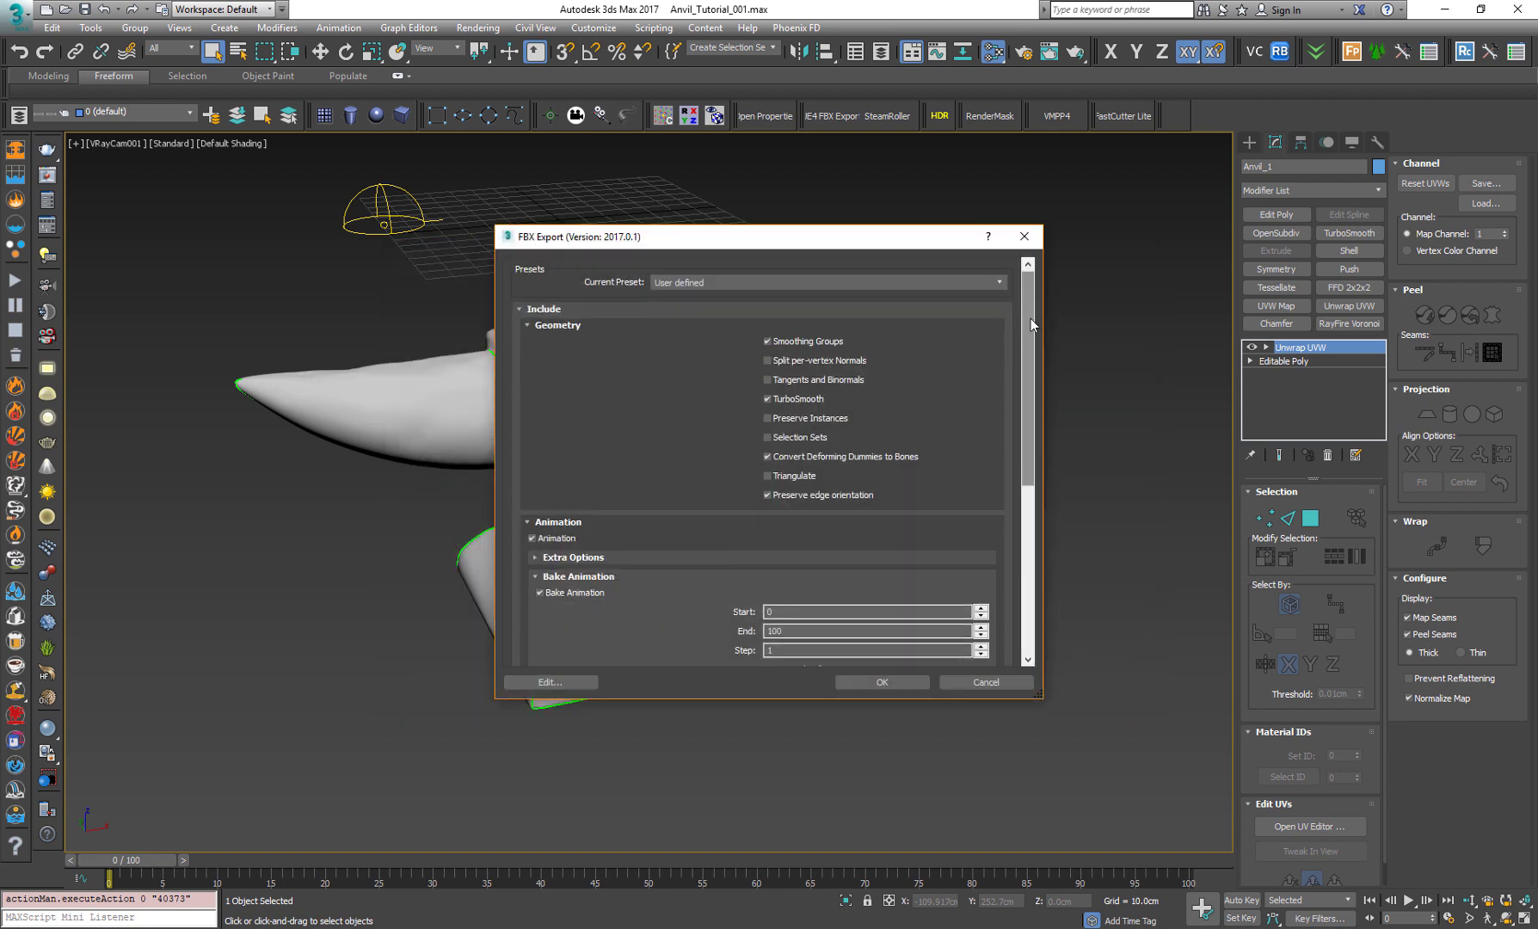
{"action": "left_click_drag", "start_coordinate": [1031, 319], "coordinate": [938, 617]}
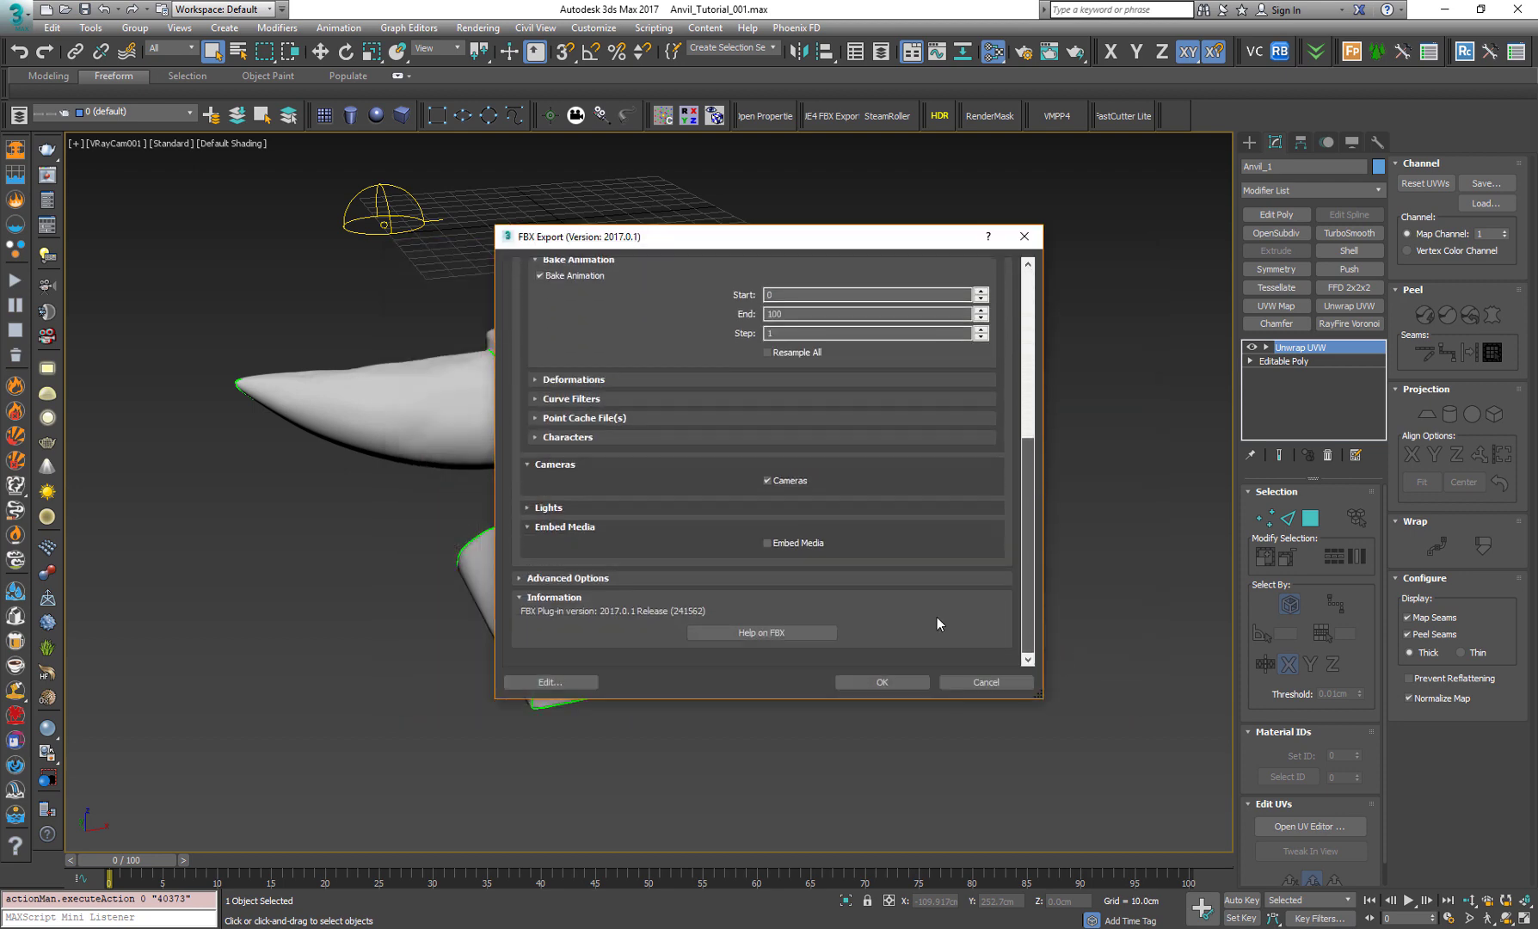
{"action": "left_click", "coordinate": [870, 677]}
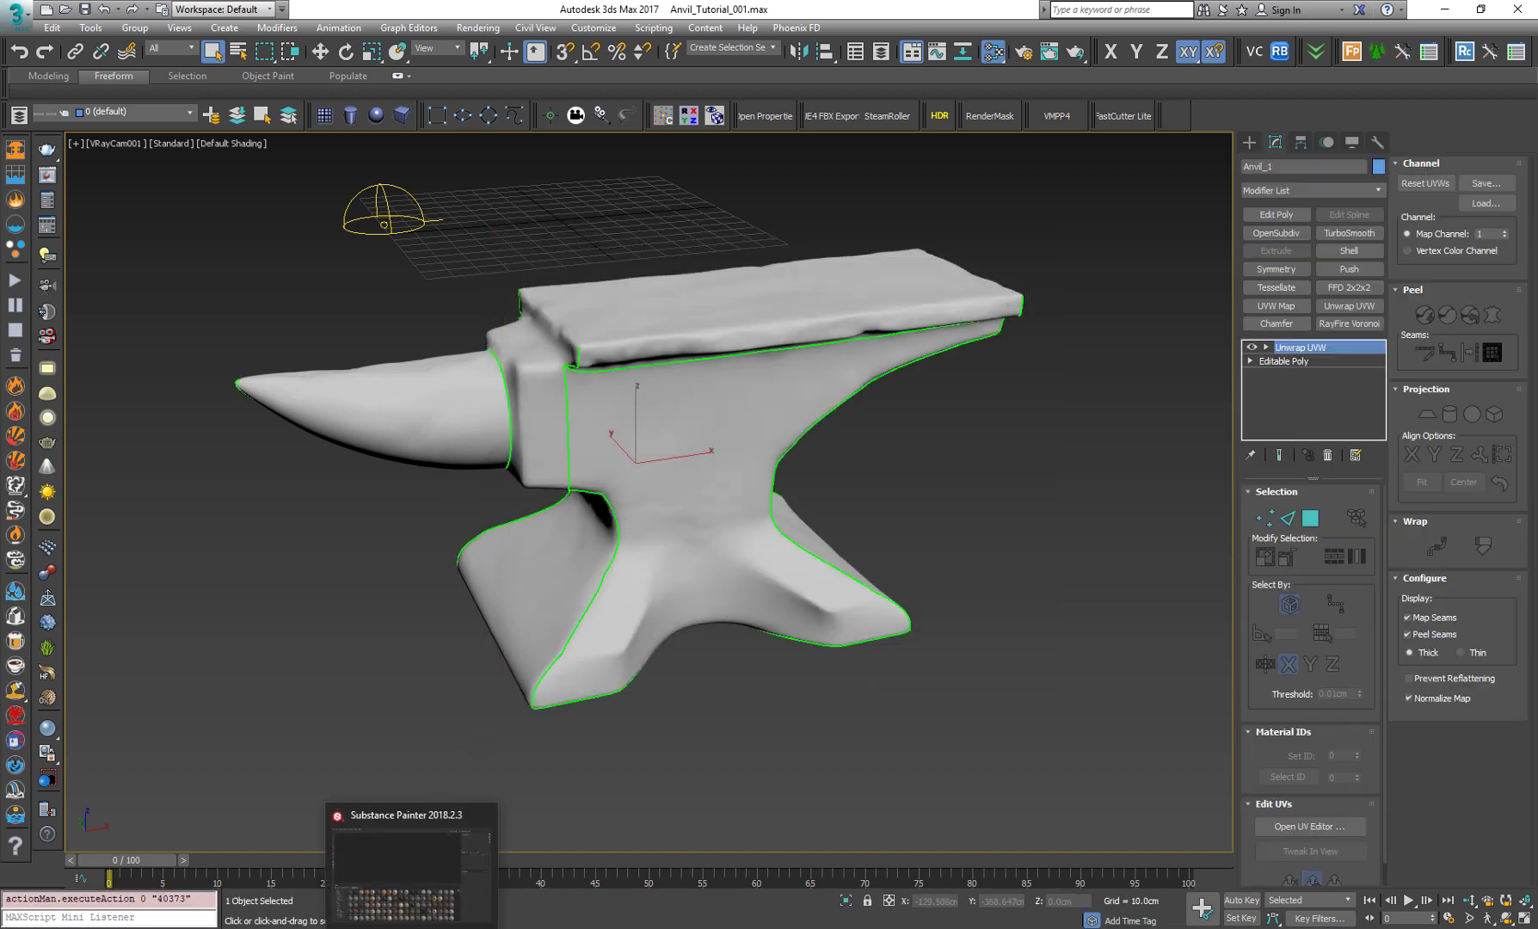
Step: Create a new Substance Painter project from Anvil.FBX at 4096 resolution with OpenGL normals
{"action": "left_click", "coordinate": [413, 860]}
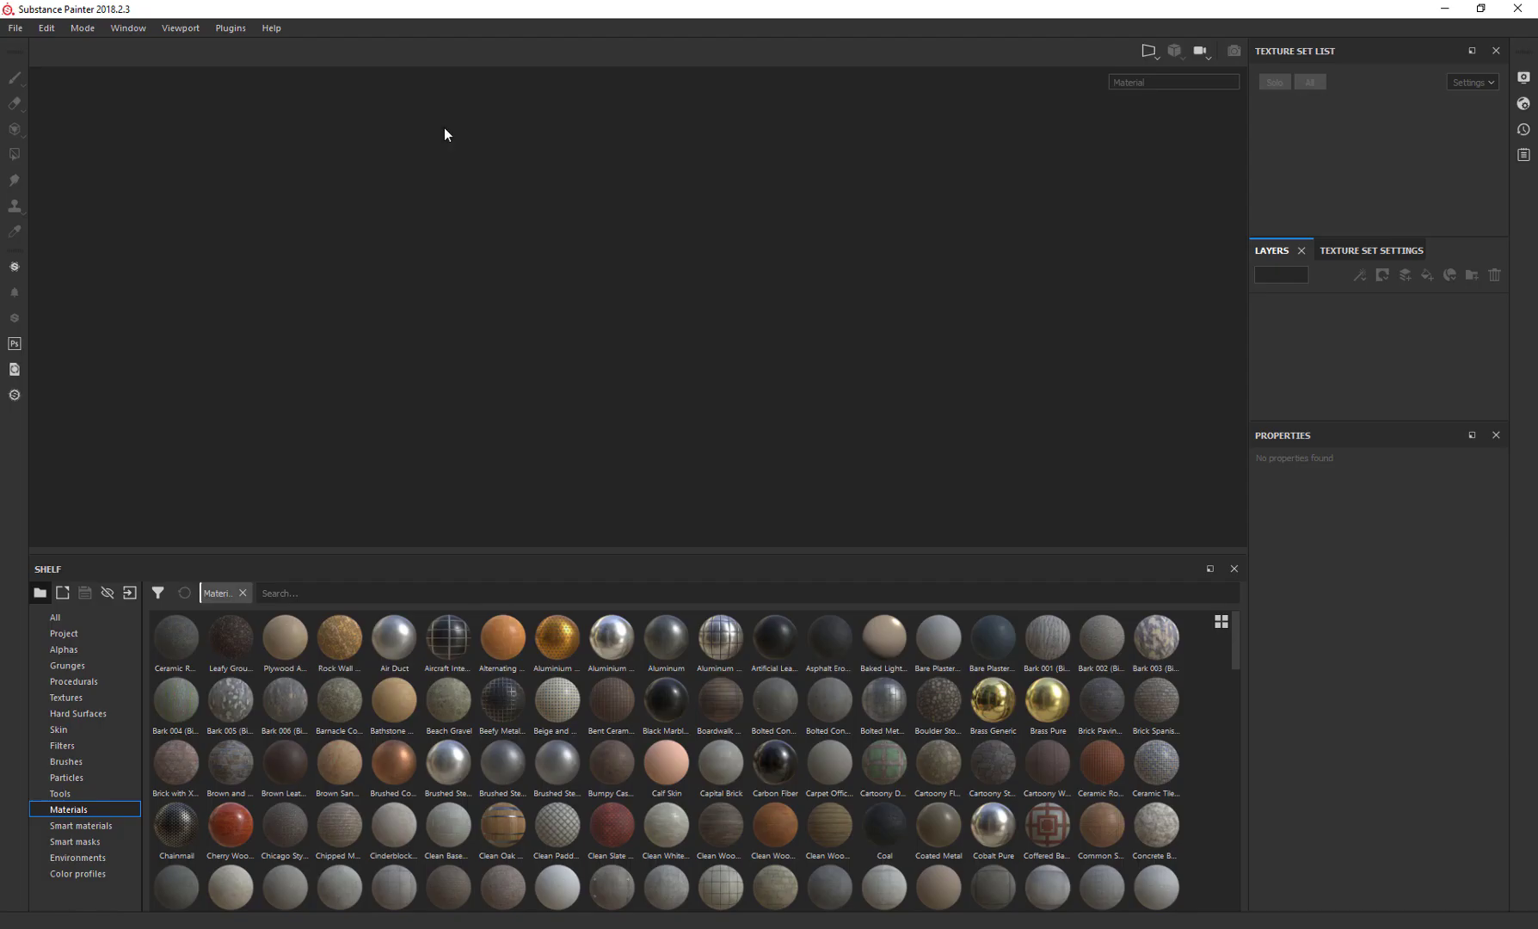
{"action": "left_click", "coordinate": [16, 31]}
{"action": "left_click", "coordinate": [43, 47]}
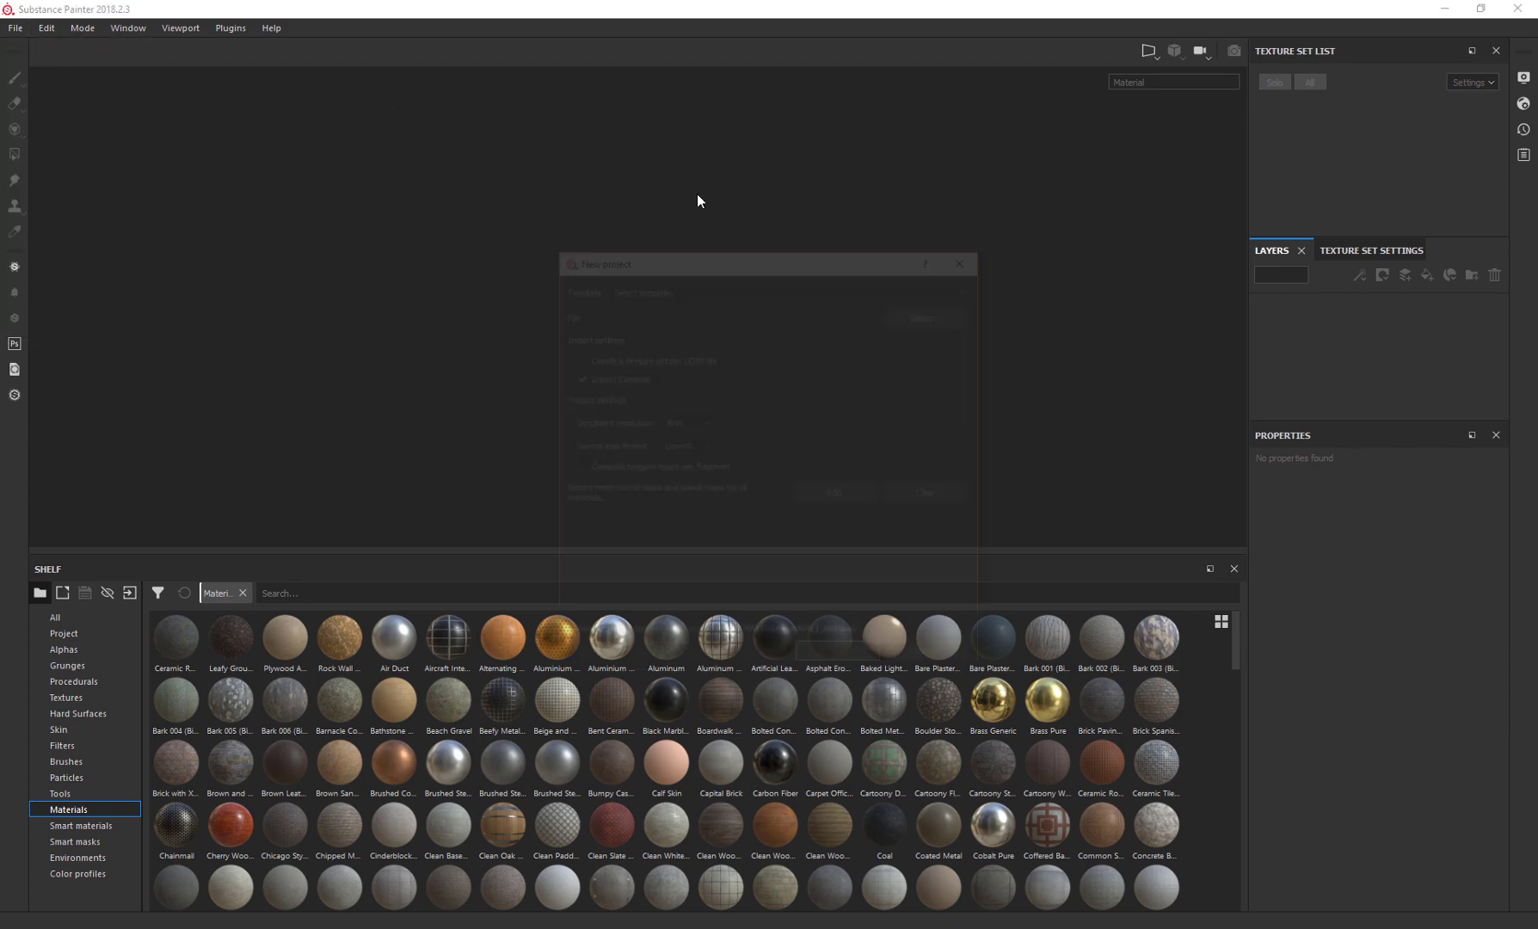
{"action": "left_click", "coordinate": [920, 313]}
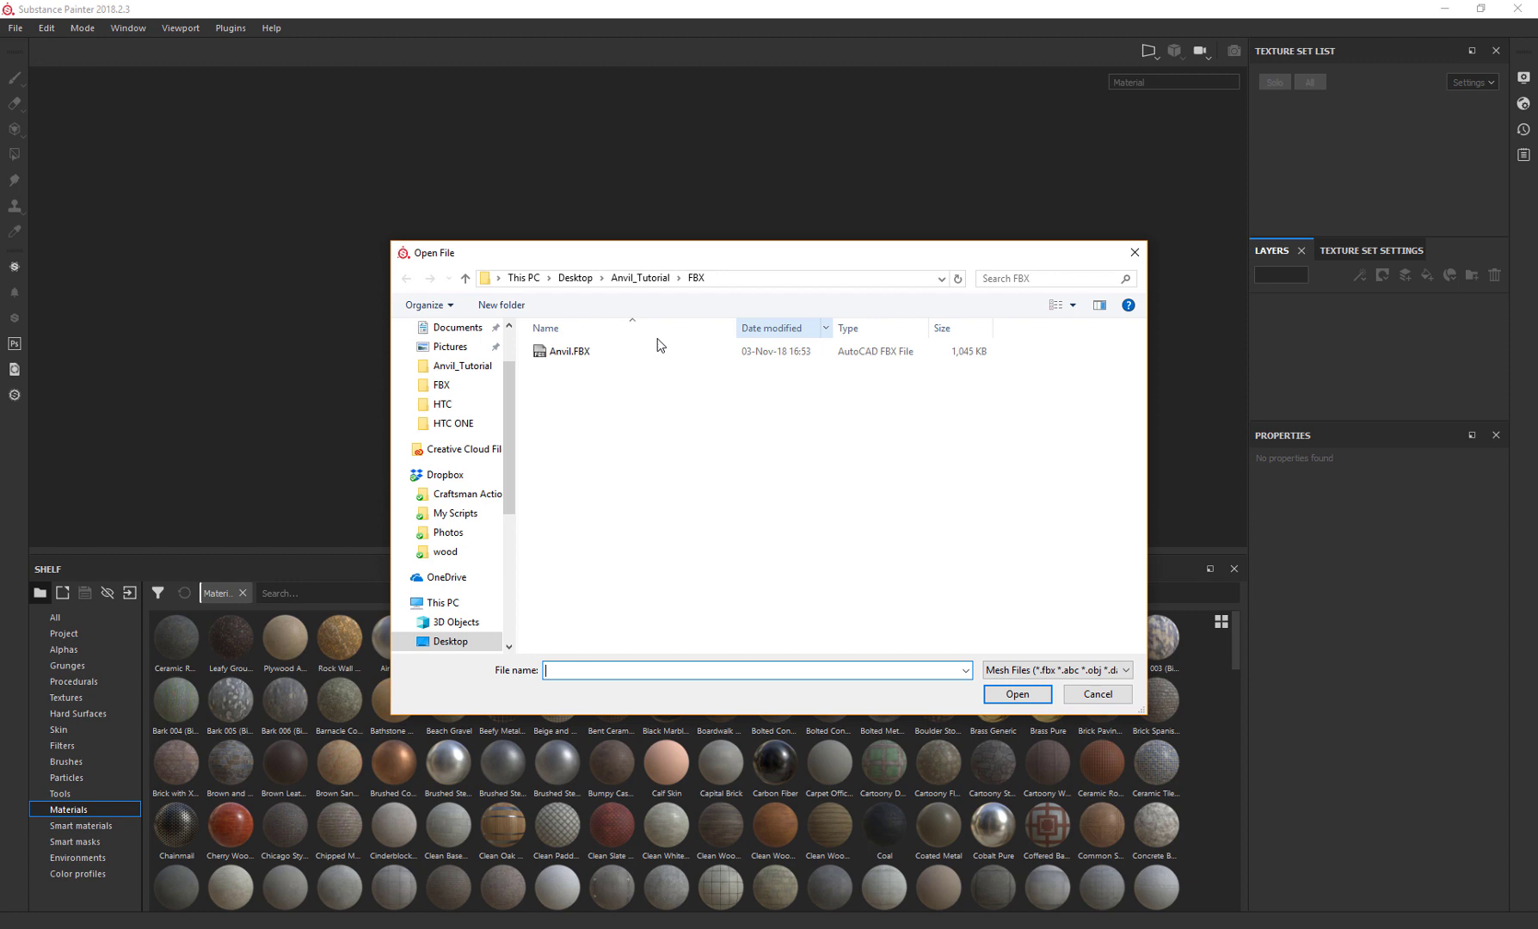
{"action": "double_click", "coordinate": [601, 360]}
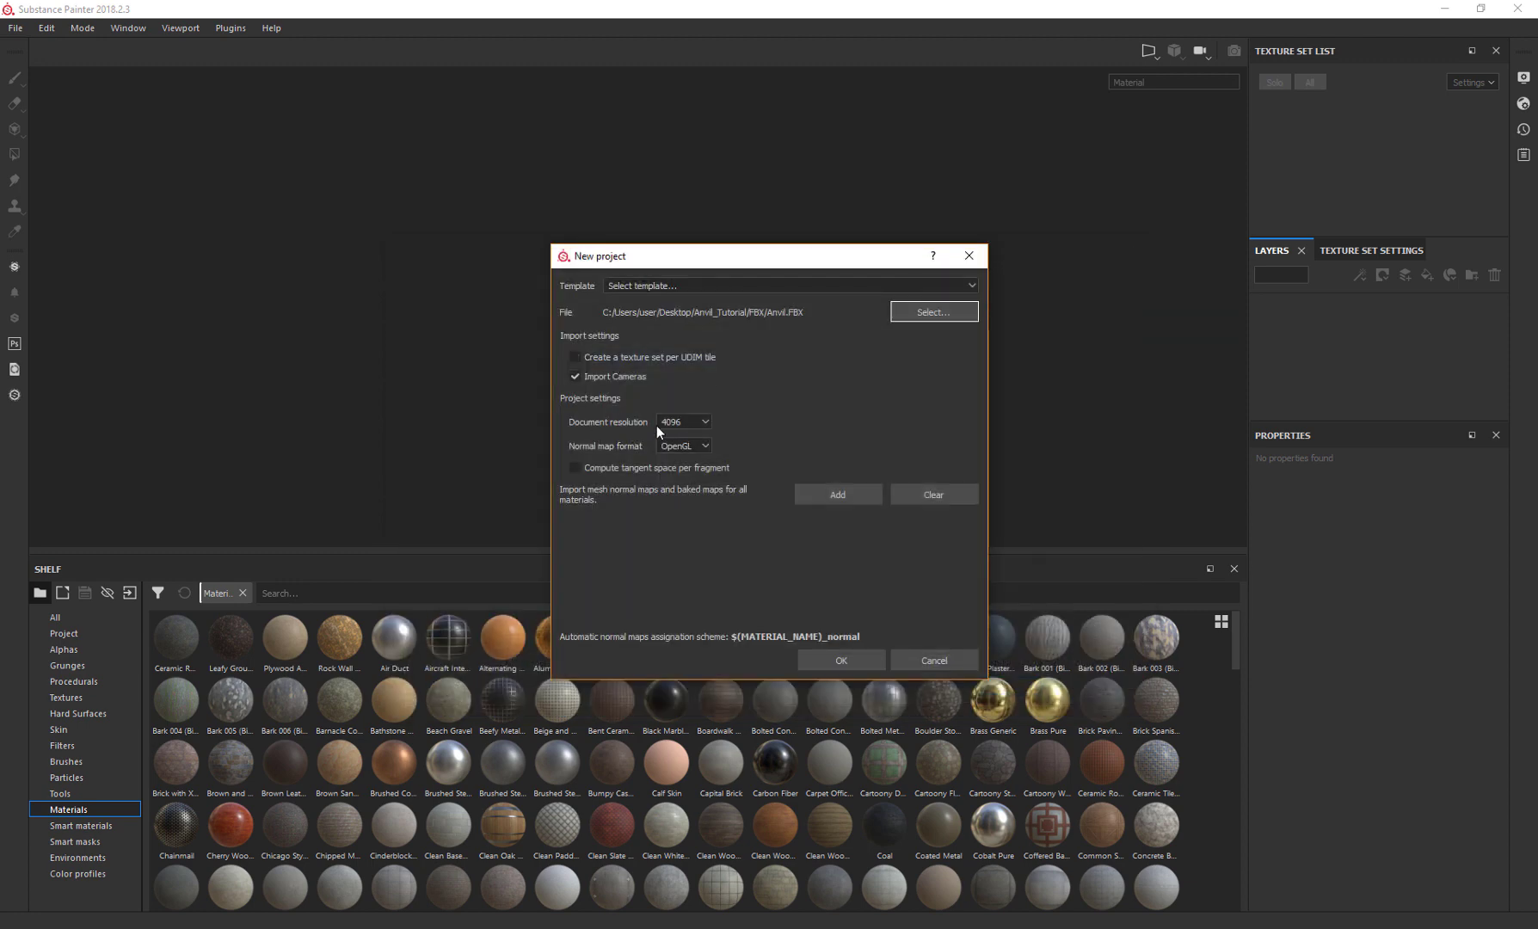
{"action": "left_click", "coordinate": [845, 661]}
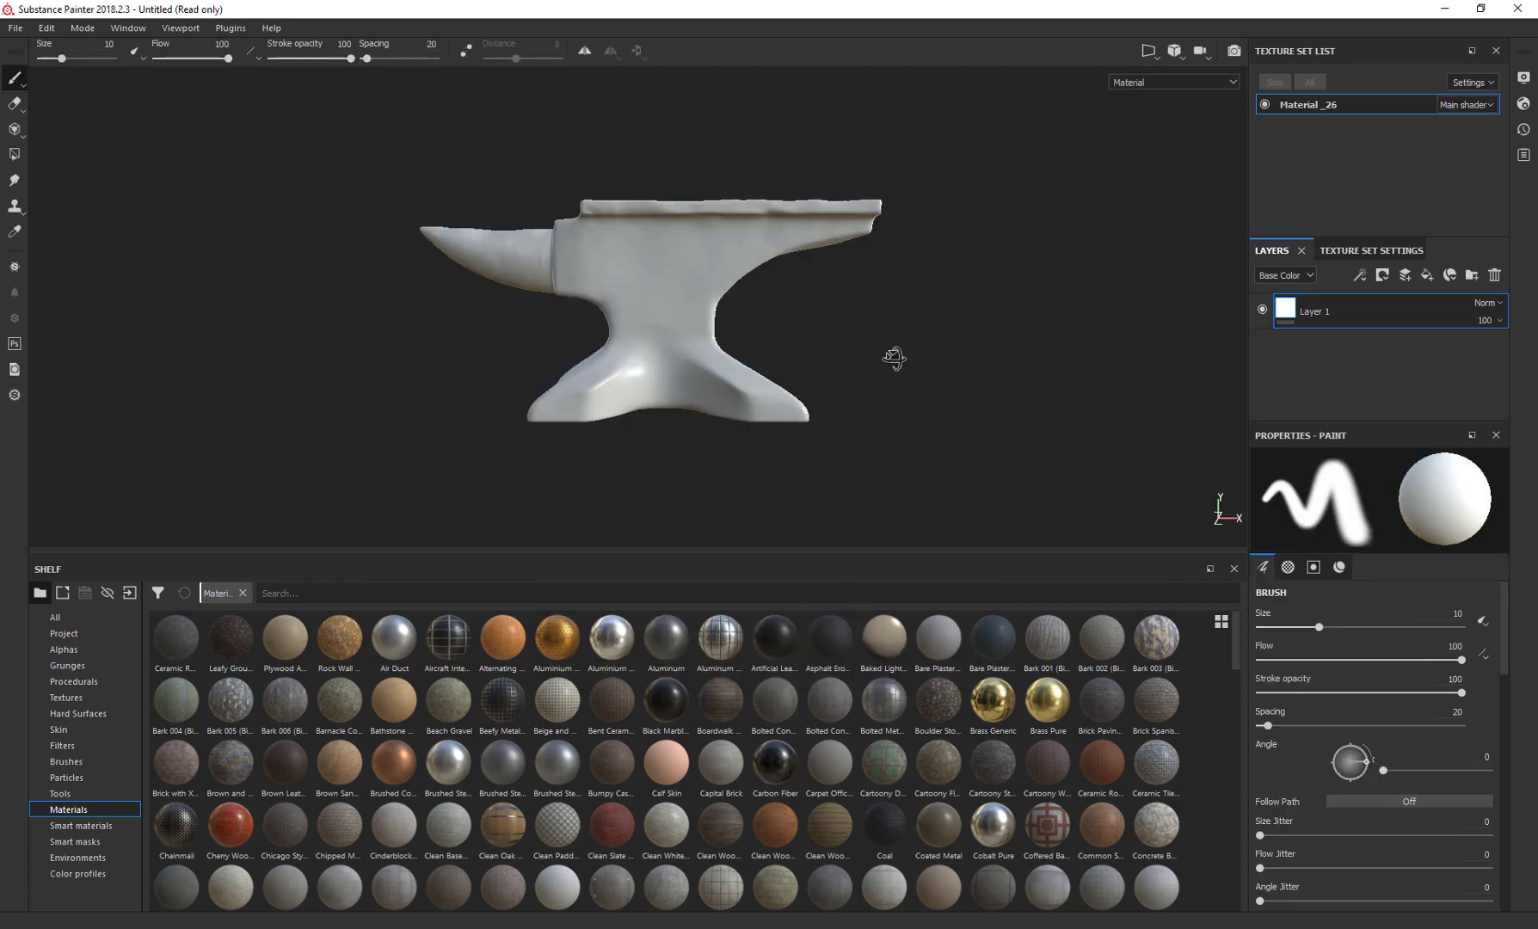
Step: Raise Display Settings environment opacity to 100 so the panorama shows behind the anvil
{"action": "mouse_move", "coordinate": [889, 357]}
{"action": "left_mouse_down", "text": "alt"}
{"action": "mouse_move", "coordinate": [960, 380]}
{"action": "mouse_move", "coordinate": [655, 288]}
{"action": "left_mouse_up", "text": "alt"}
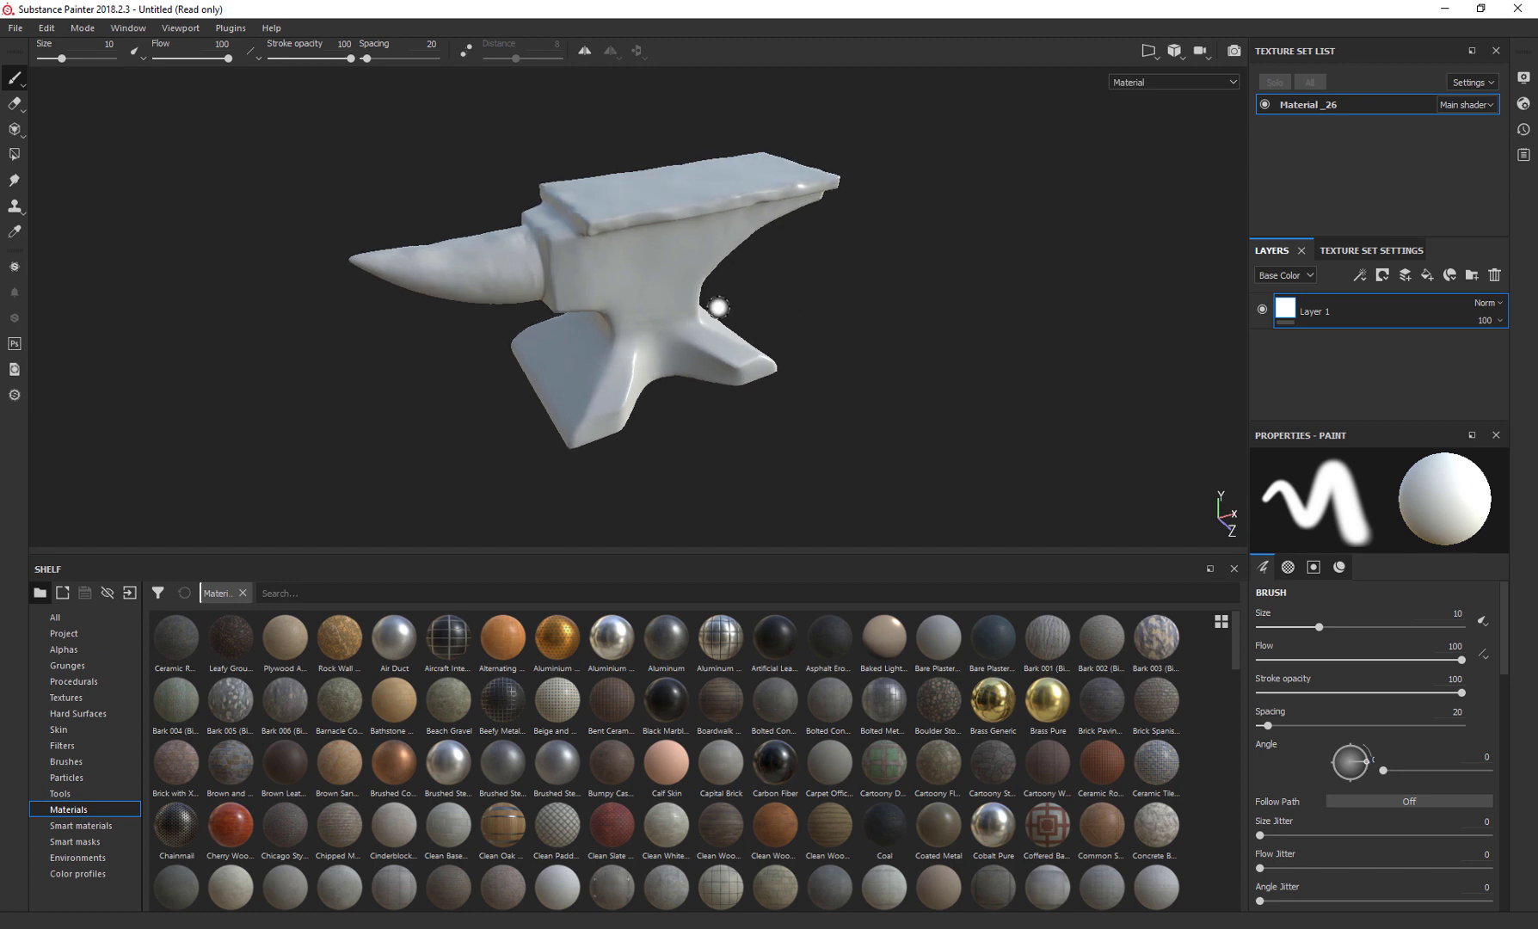
{"action": "left_click", "coordinate": [128, 28]}
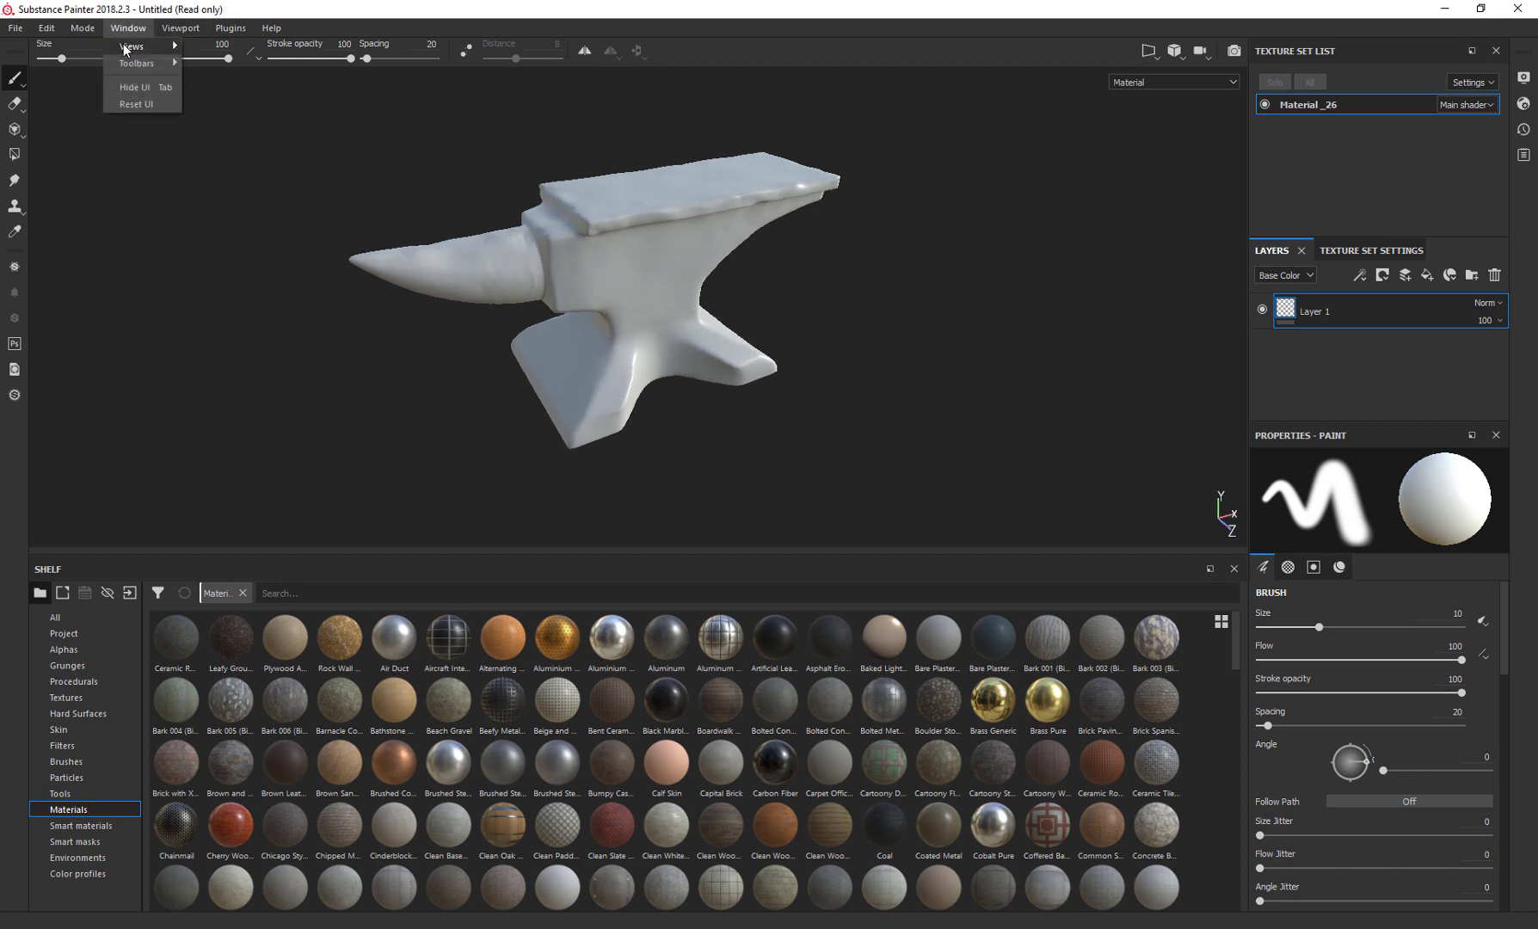
{"action": "mouse_move", "coordinate": [126, 49]}
{"action": "left_click", "coordinate": [228, 47]}
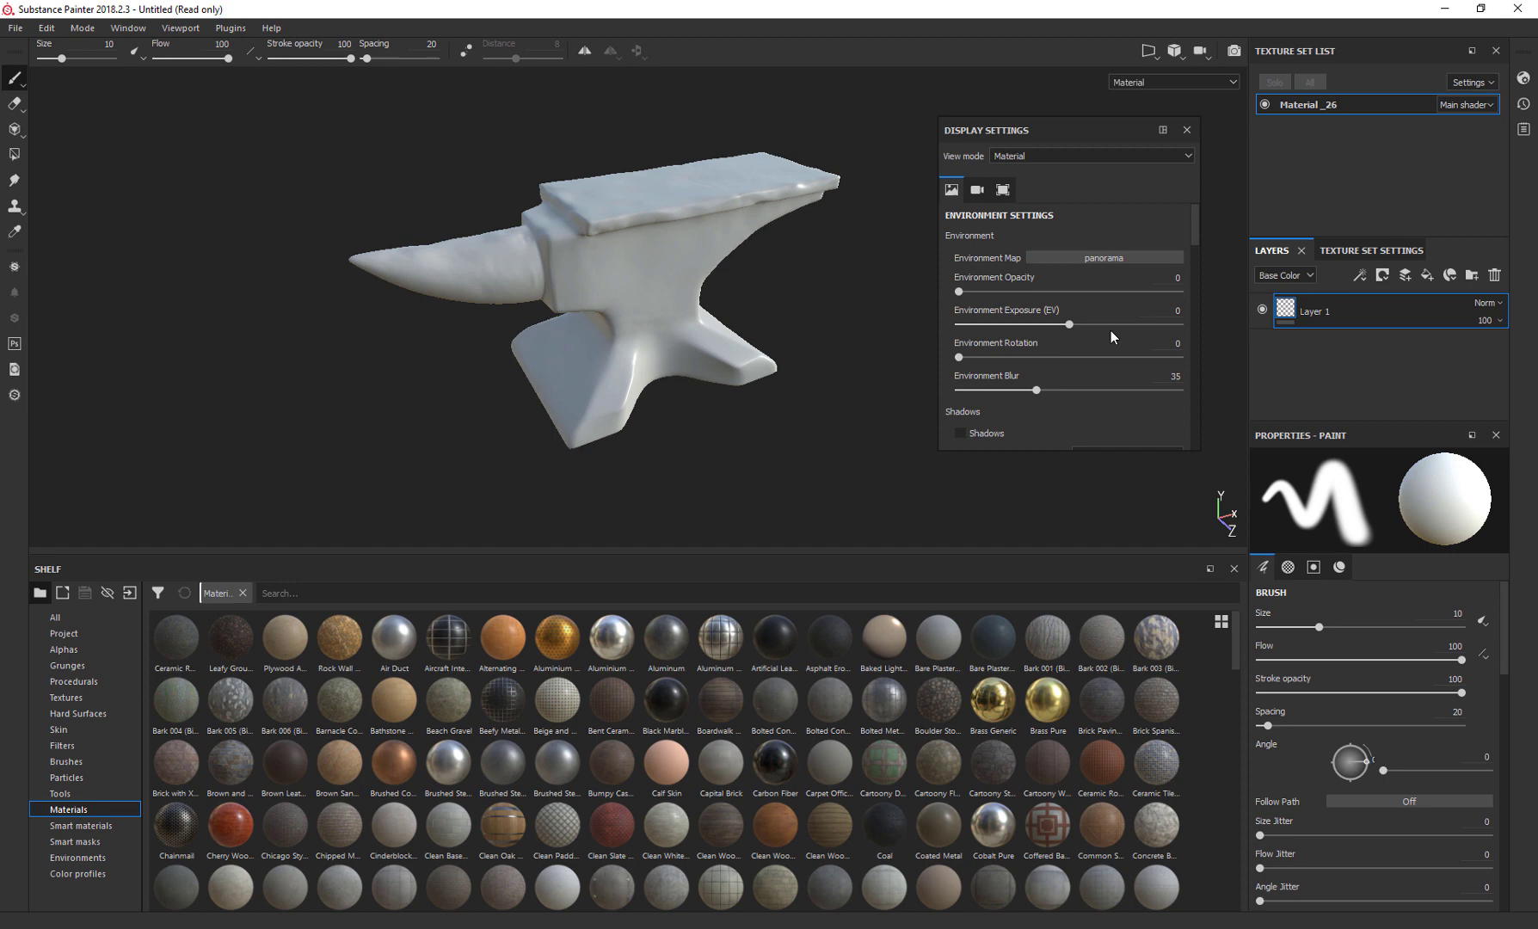
{"action": "left_click_drag", "start_coordinate": [958, 291], "coordinate": [1180, 292]}
{"action": "left_click", "coordinate": [1187, 130]}
{"action": "left_click_drag", "start_coordinate": [990, 258], "coordinate": [919, 328], "text": "alt"}
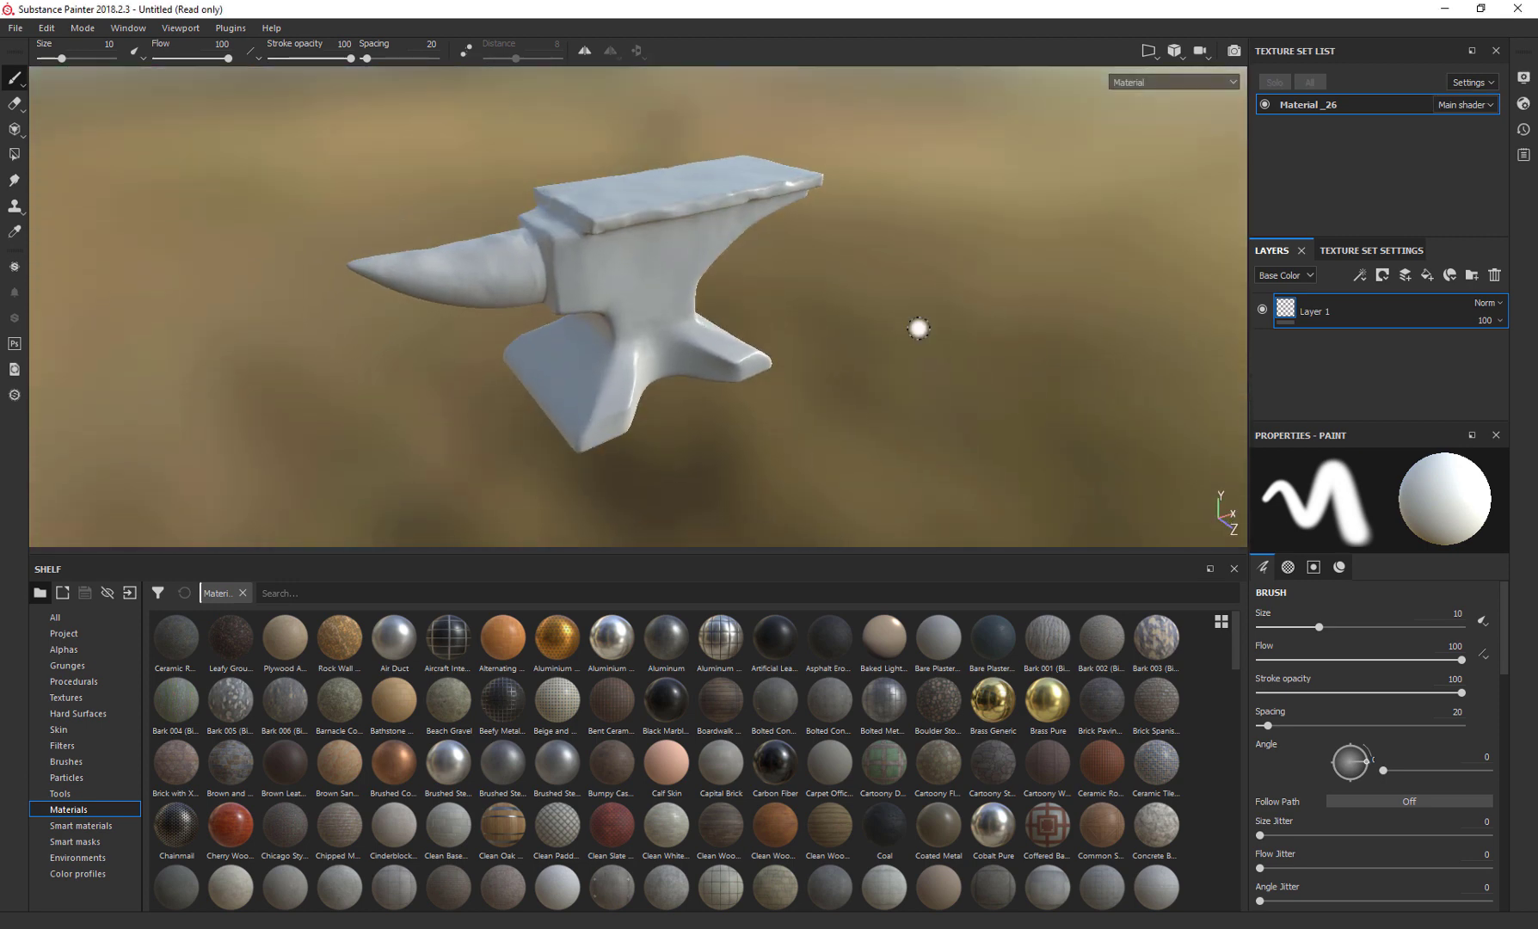
Step: Replace Layer 1 with a fill layer and filter the shelf by the search term 'metal'
{"action": "left_click", "coordinate": [1495, 275]}
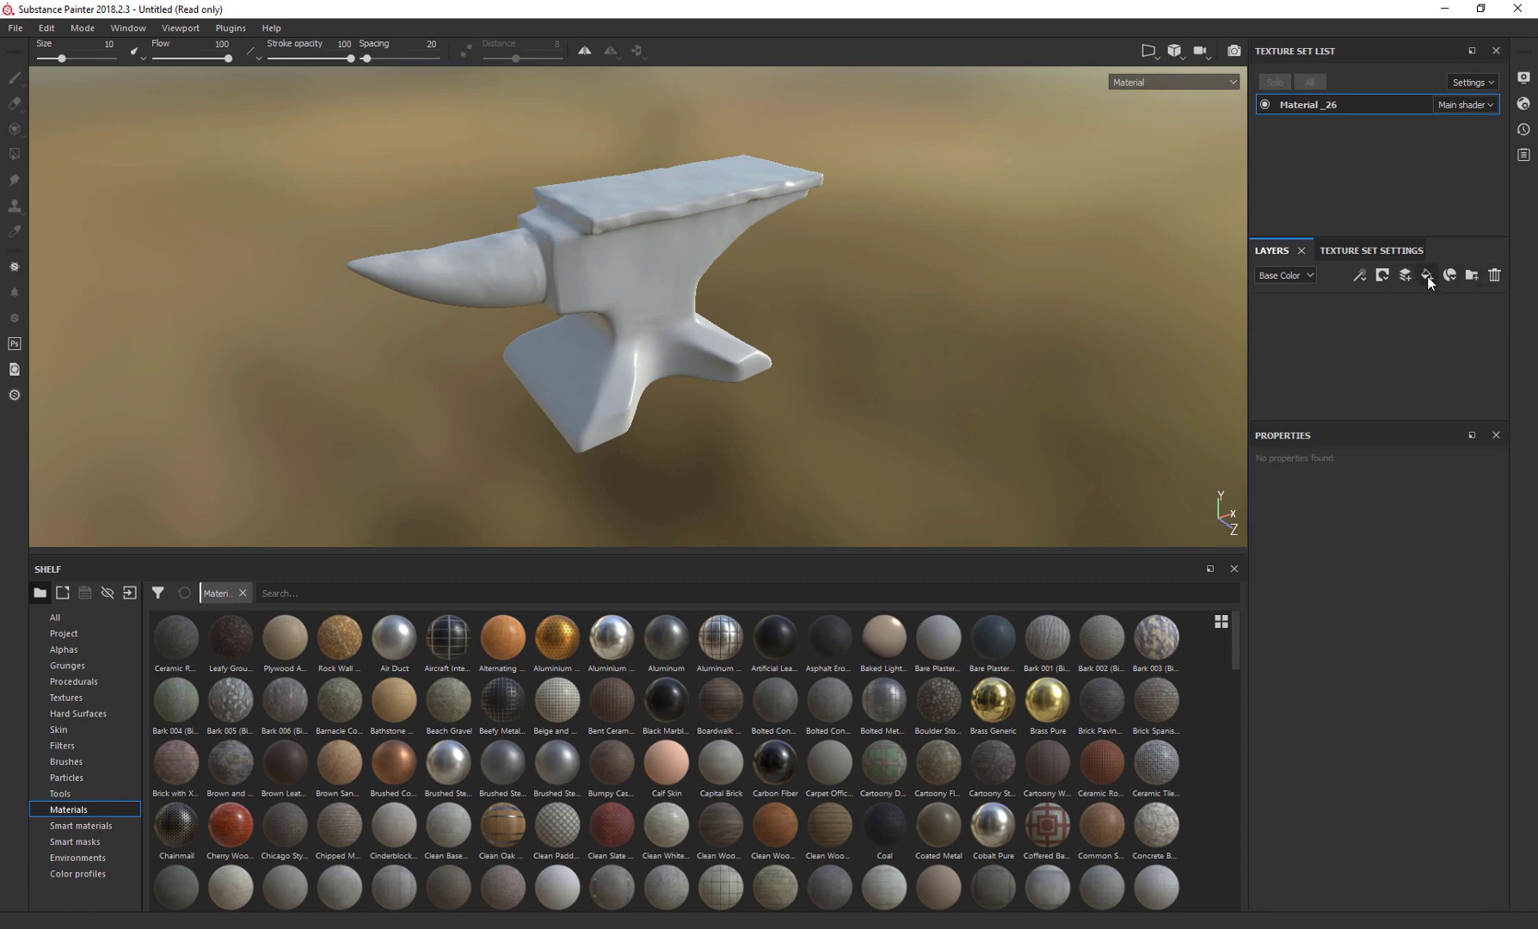
{"action": "key", "text": "ctrl+z"}
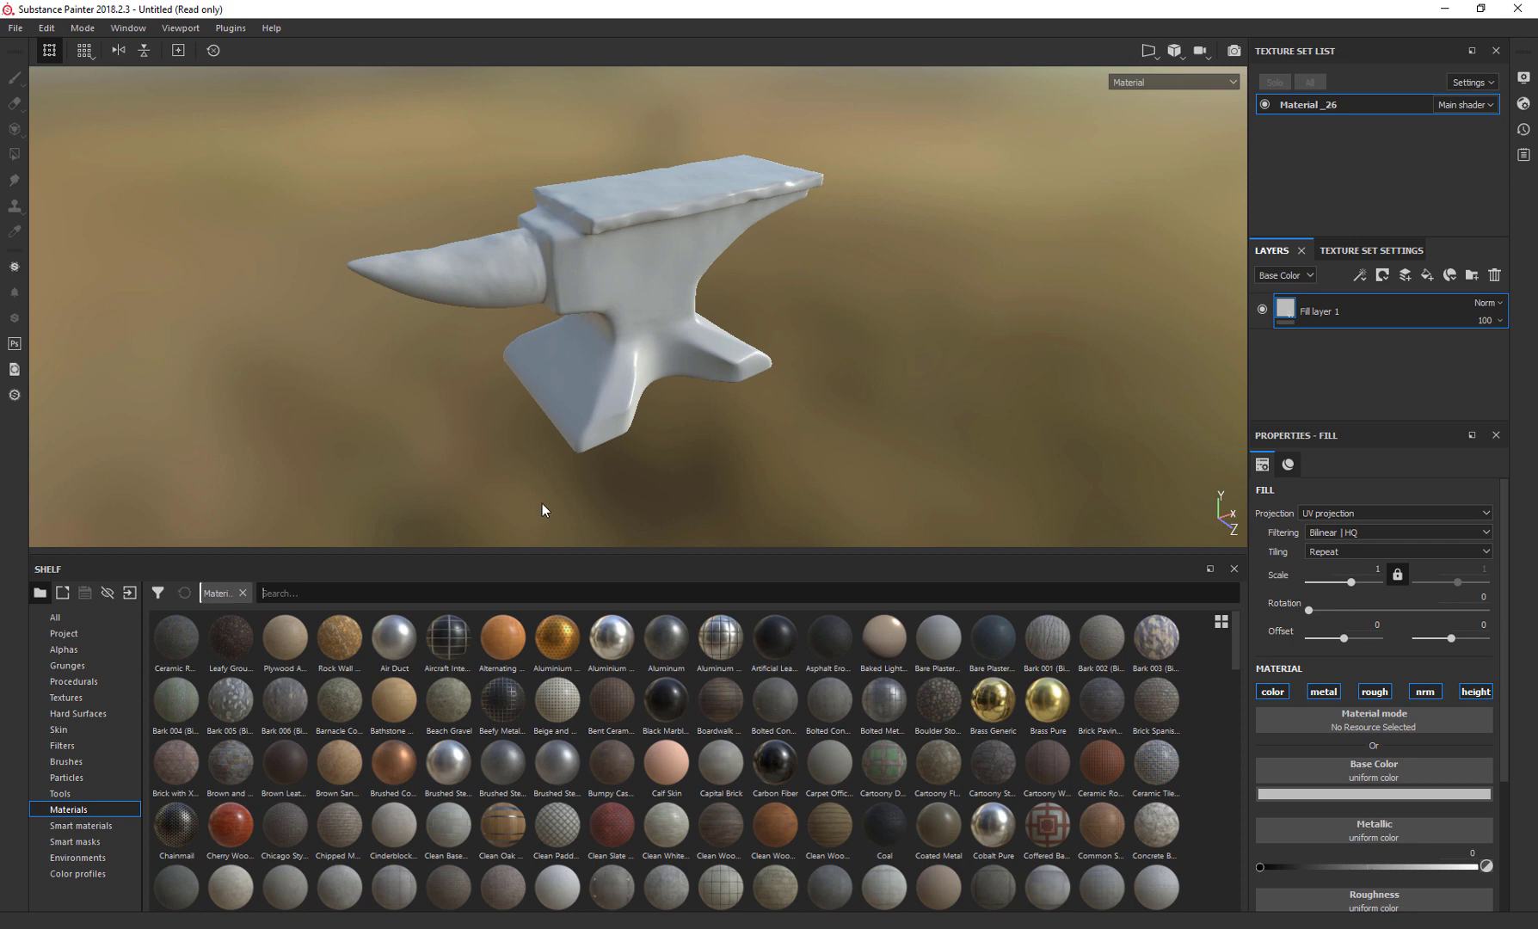
{"action": "left_click", "coordinate": [334, 593]}
{"action": "type", "text": "metal"}
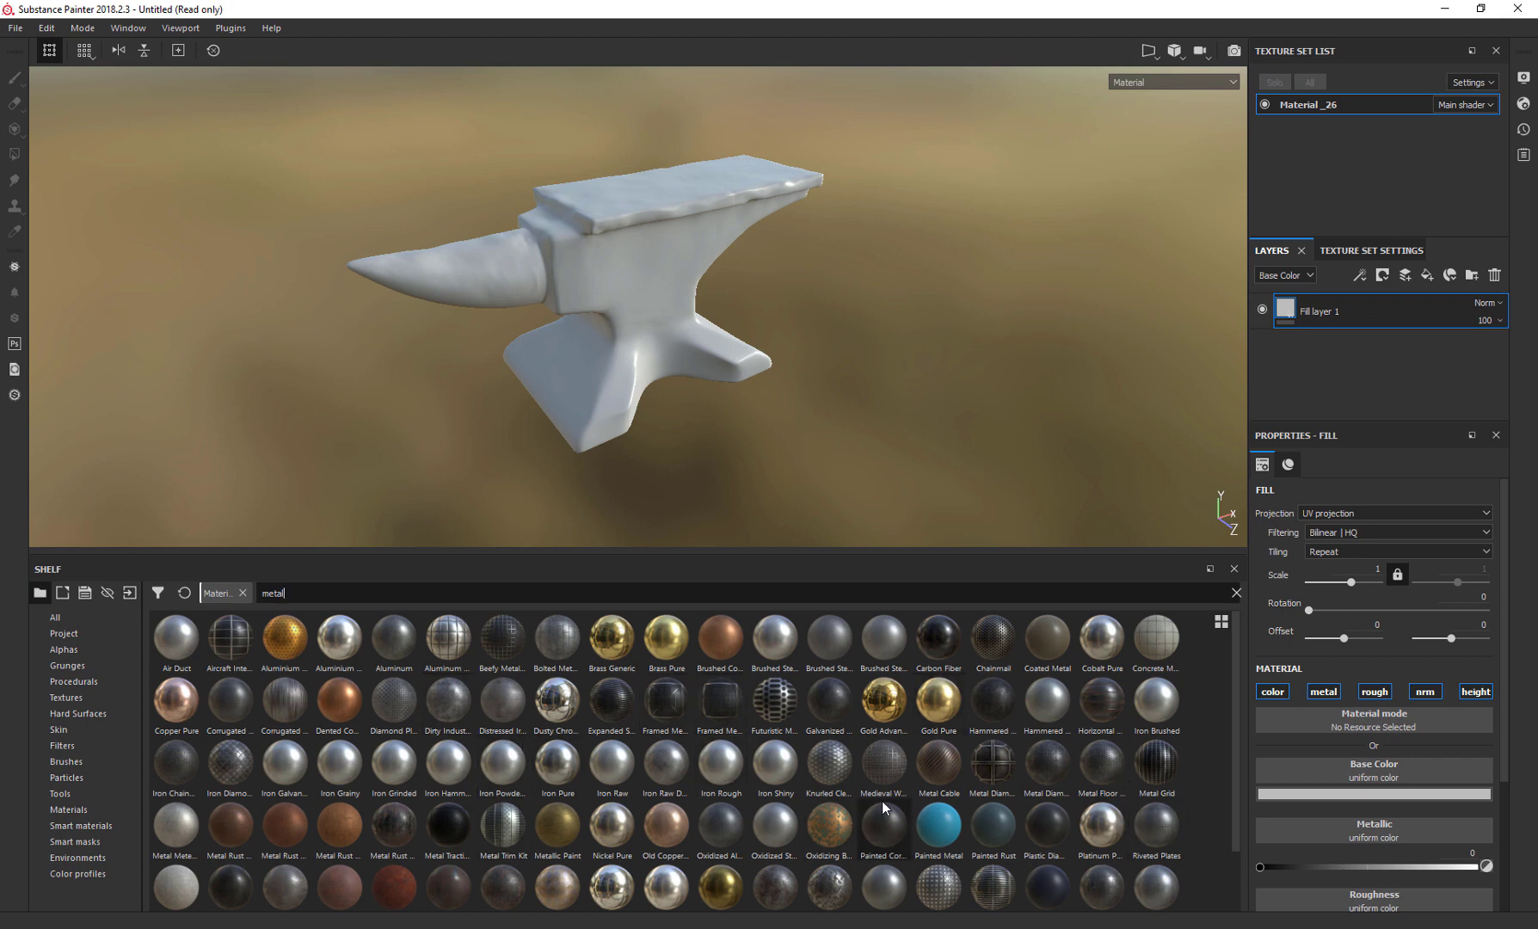
{"action": "scroll", "coordinate": [1140, 859], "scroll_direction": "down", "scroll_amount": 2}
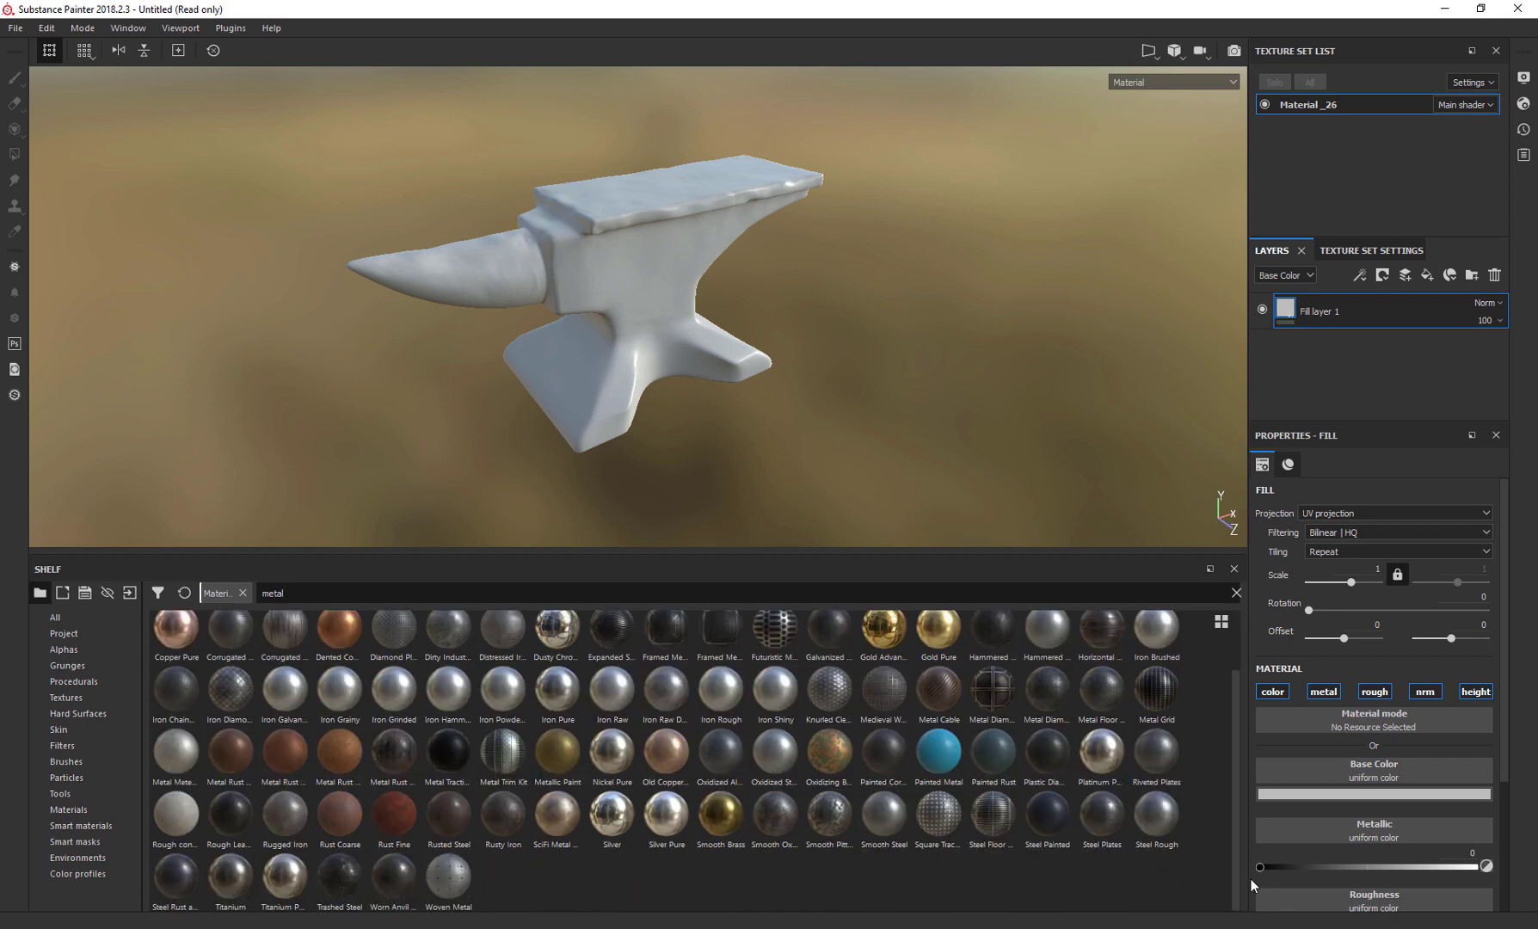
Step: Assign Steel Rough to Fill layer 1 and zoom in to inspect the scratched steel
{"action": "left_click", "coordinate": [1168, 819]}
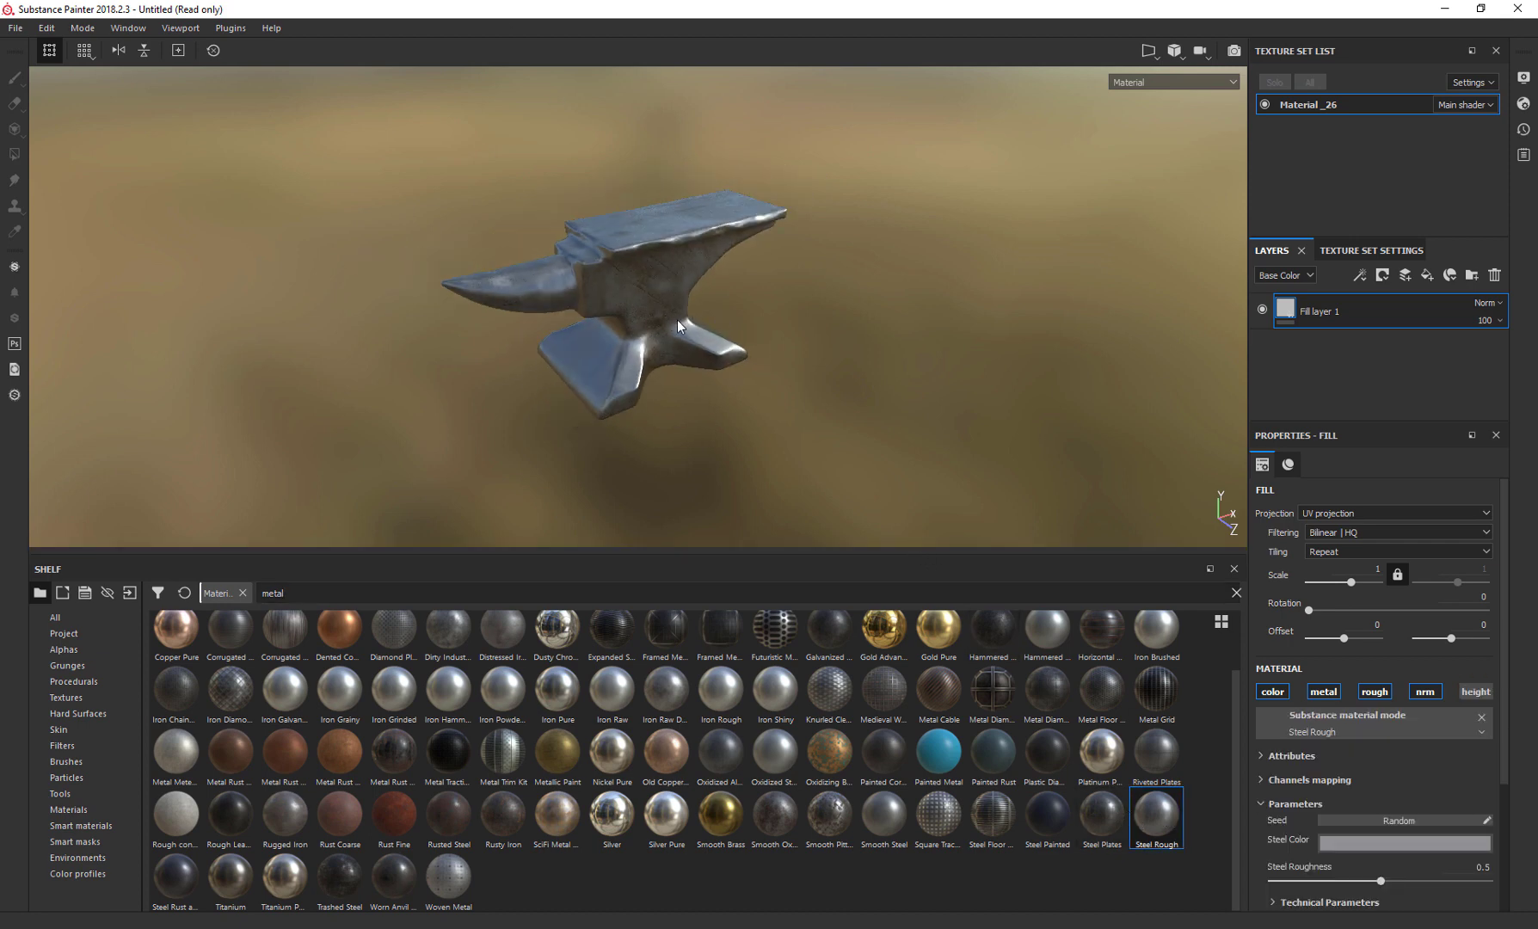
{"action": "left_click_drag", "start_coordinate": [676, 320], "coordinate": [826, 297], "text": "alt"}
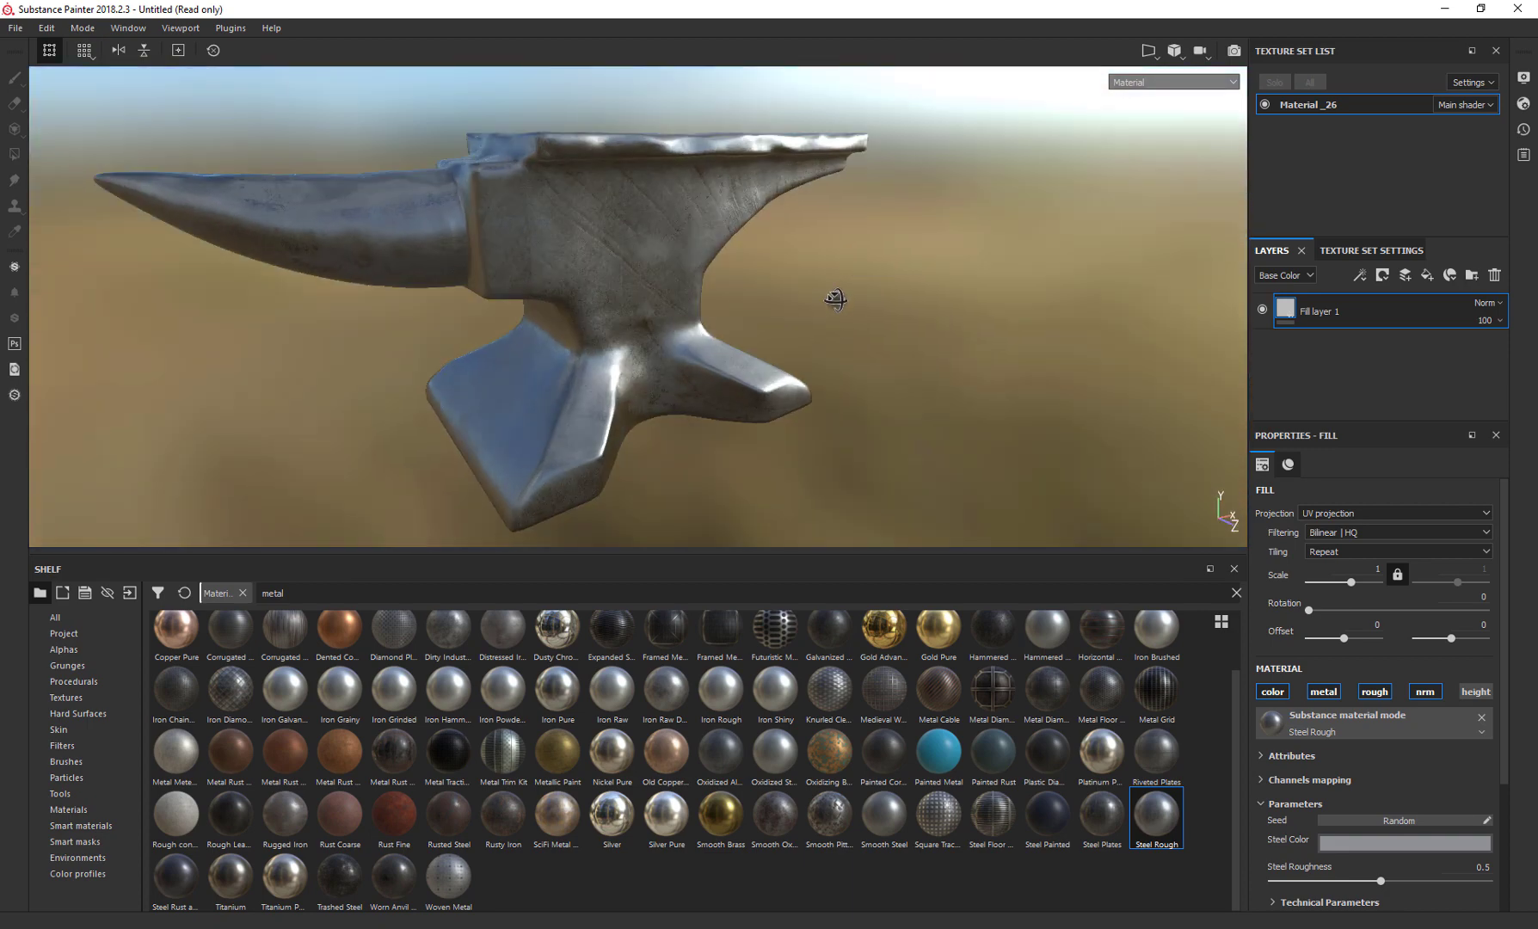
{"action": "scroll", "coordinate": [499, 224], "scroll_direction": "up", "scroll_amount": 5}
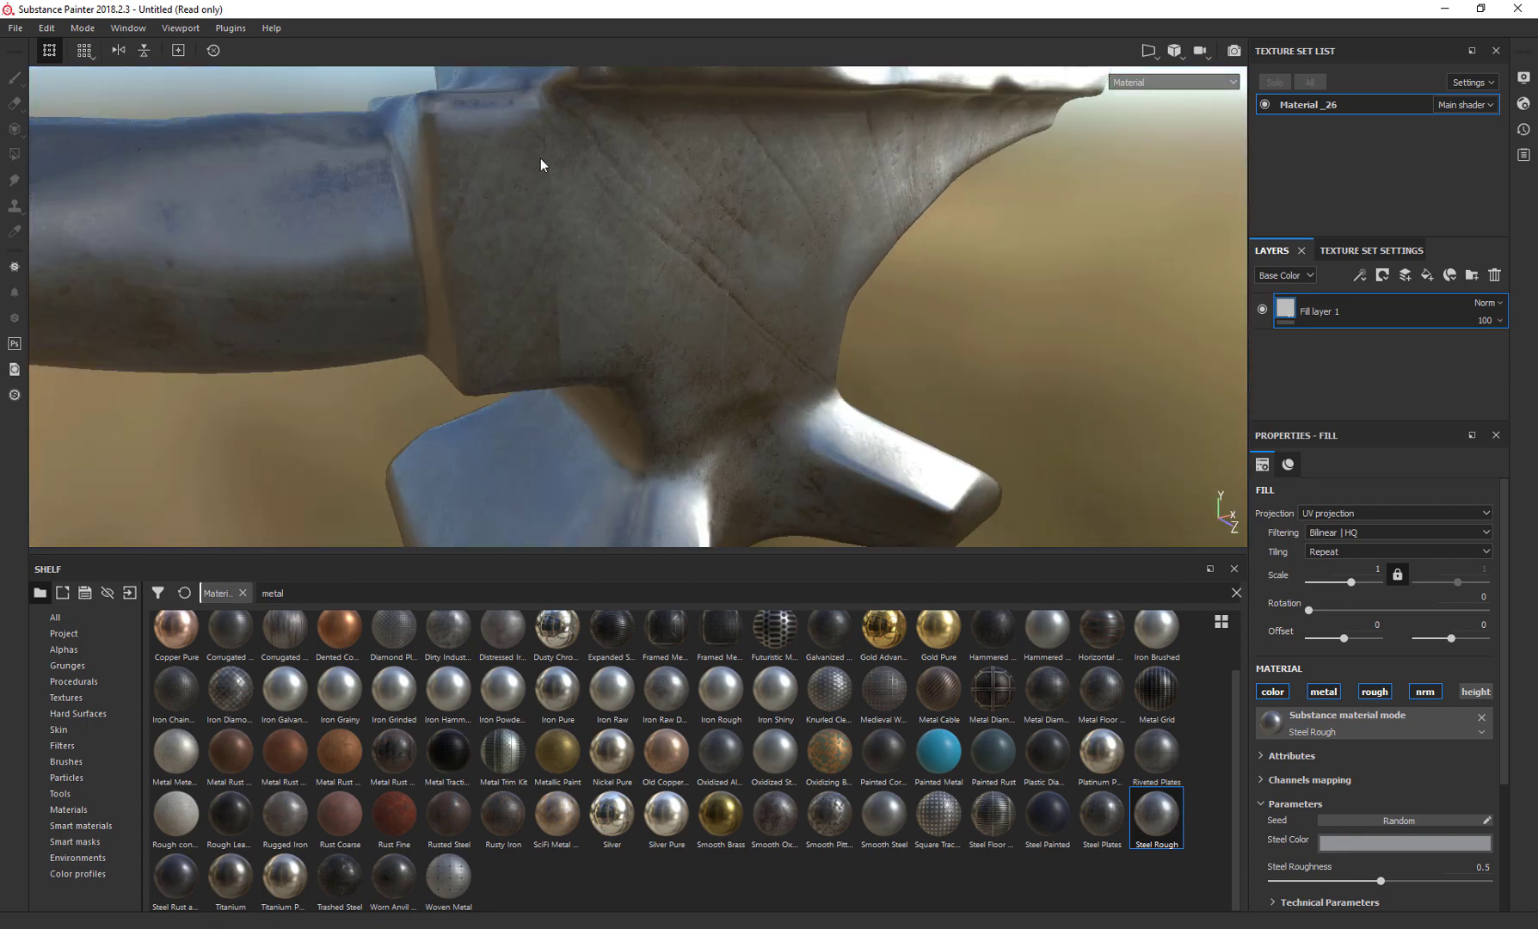
{"action": "left_click", "coordinate": [558, 331]}
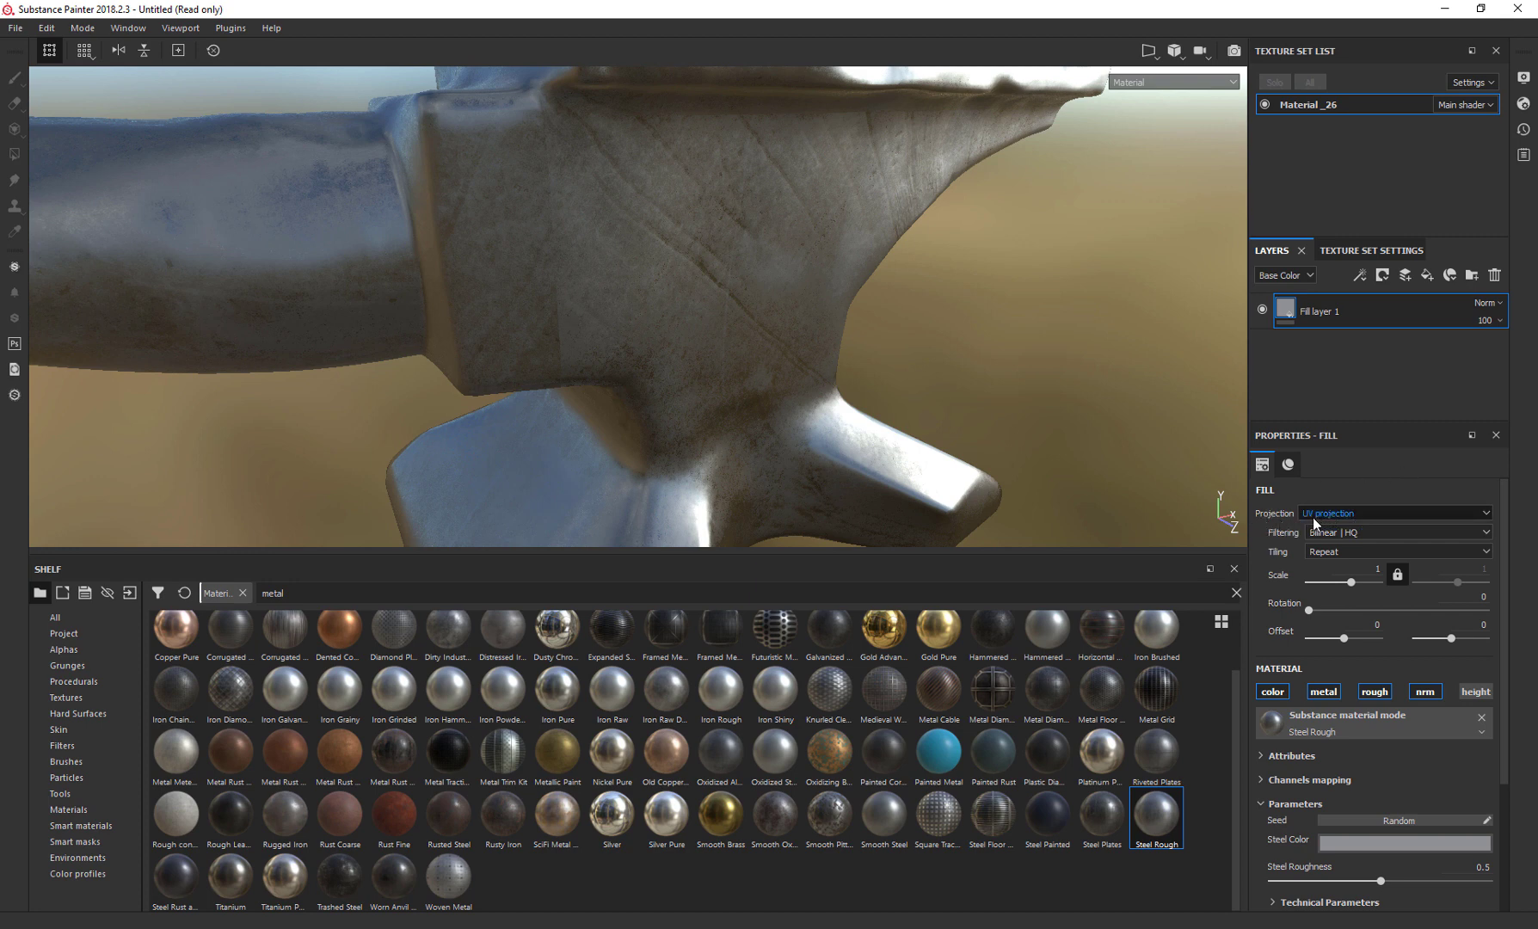
Step: Switch Fill layer 1's projection to Tri-planar and orbit around to check the even steel finish
{"action": "left_click", "coordinate": [1359, 516]}
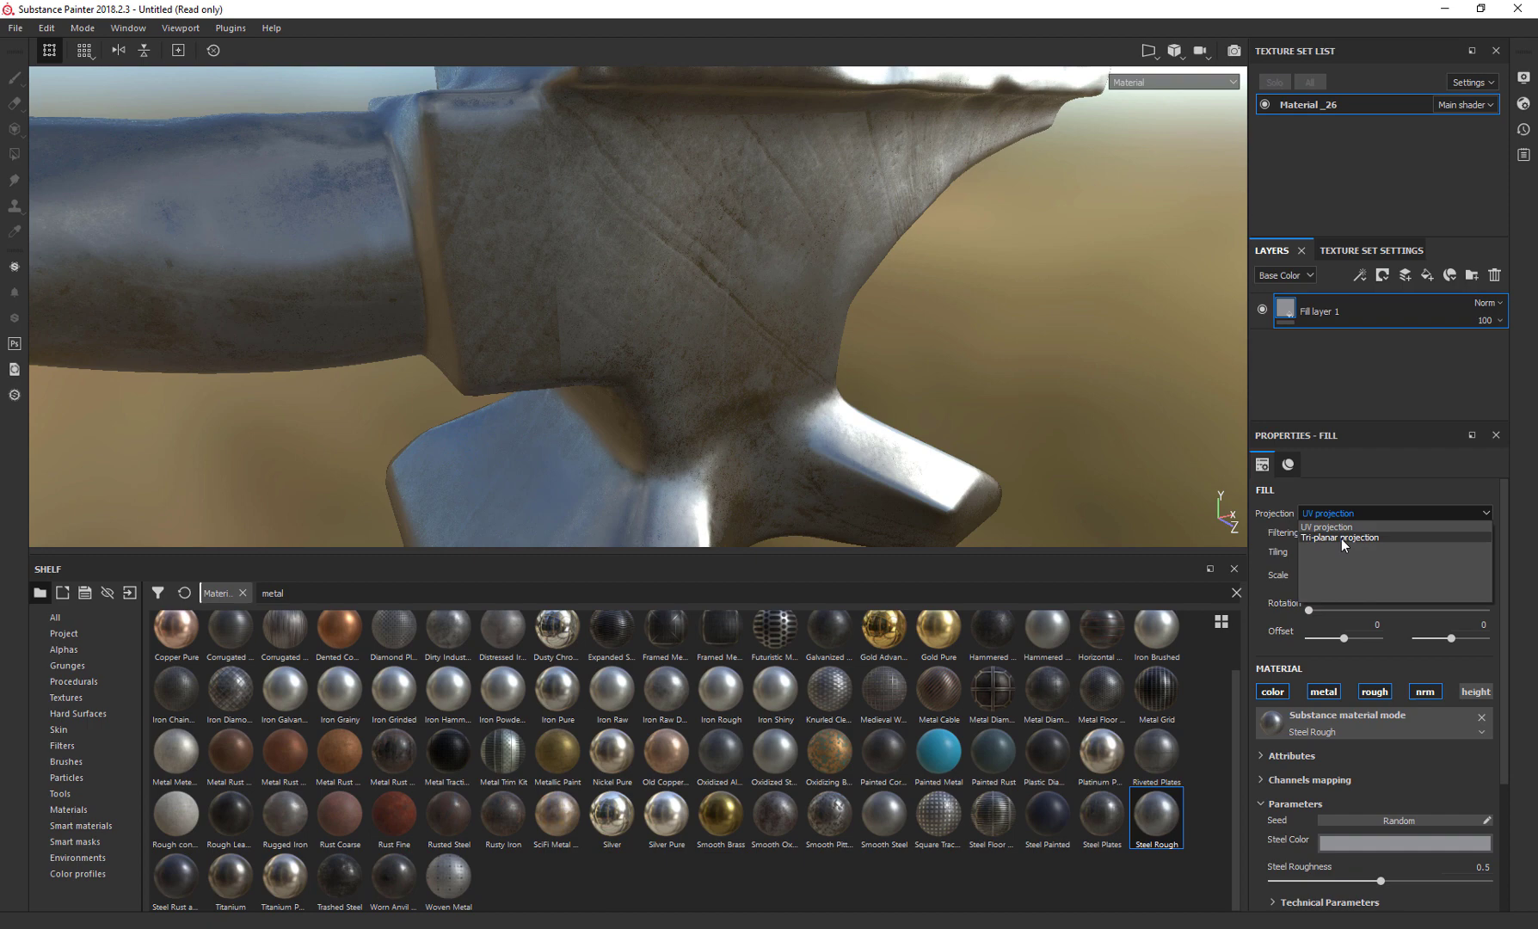
{"action": "left_click", "coordinate": [1341, 538]}
{"action": "left_click_drag", "start_coordinate": [1047, 399], "coordinate": [919, 373], "text": "alt"}
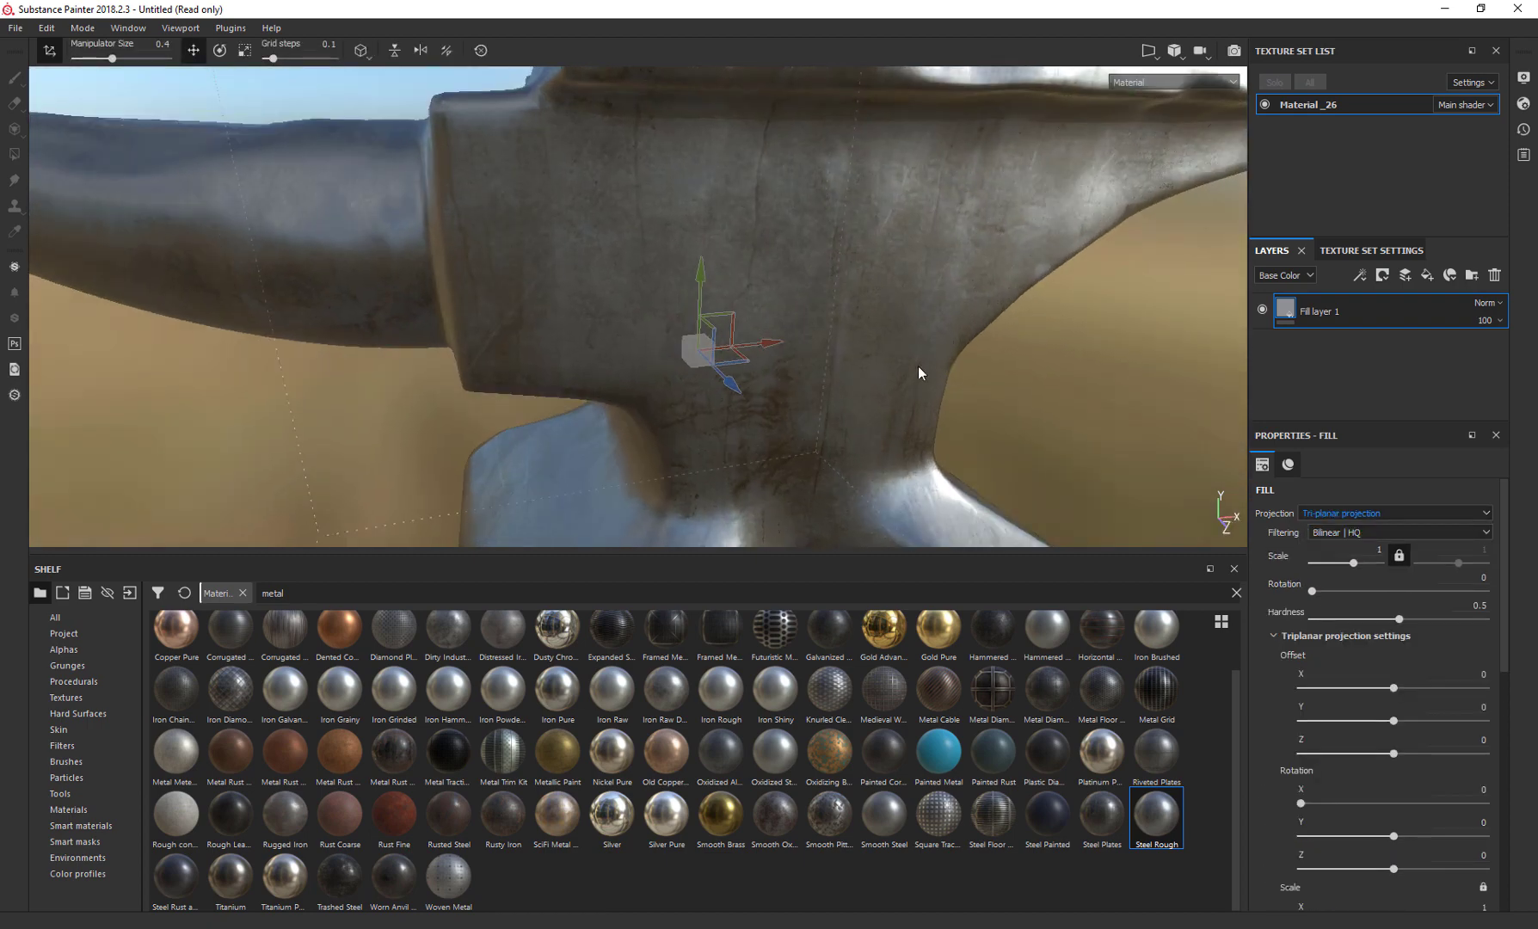
{"action": "scroll", "coordinate": [783, 360], "scroll_direction": "up", "scroll_amount": 2}
{"action": "scroll", "coordinate": [785, 365], "scroll_direction": "down", "scroll_amount": 4}
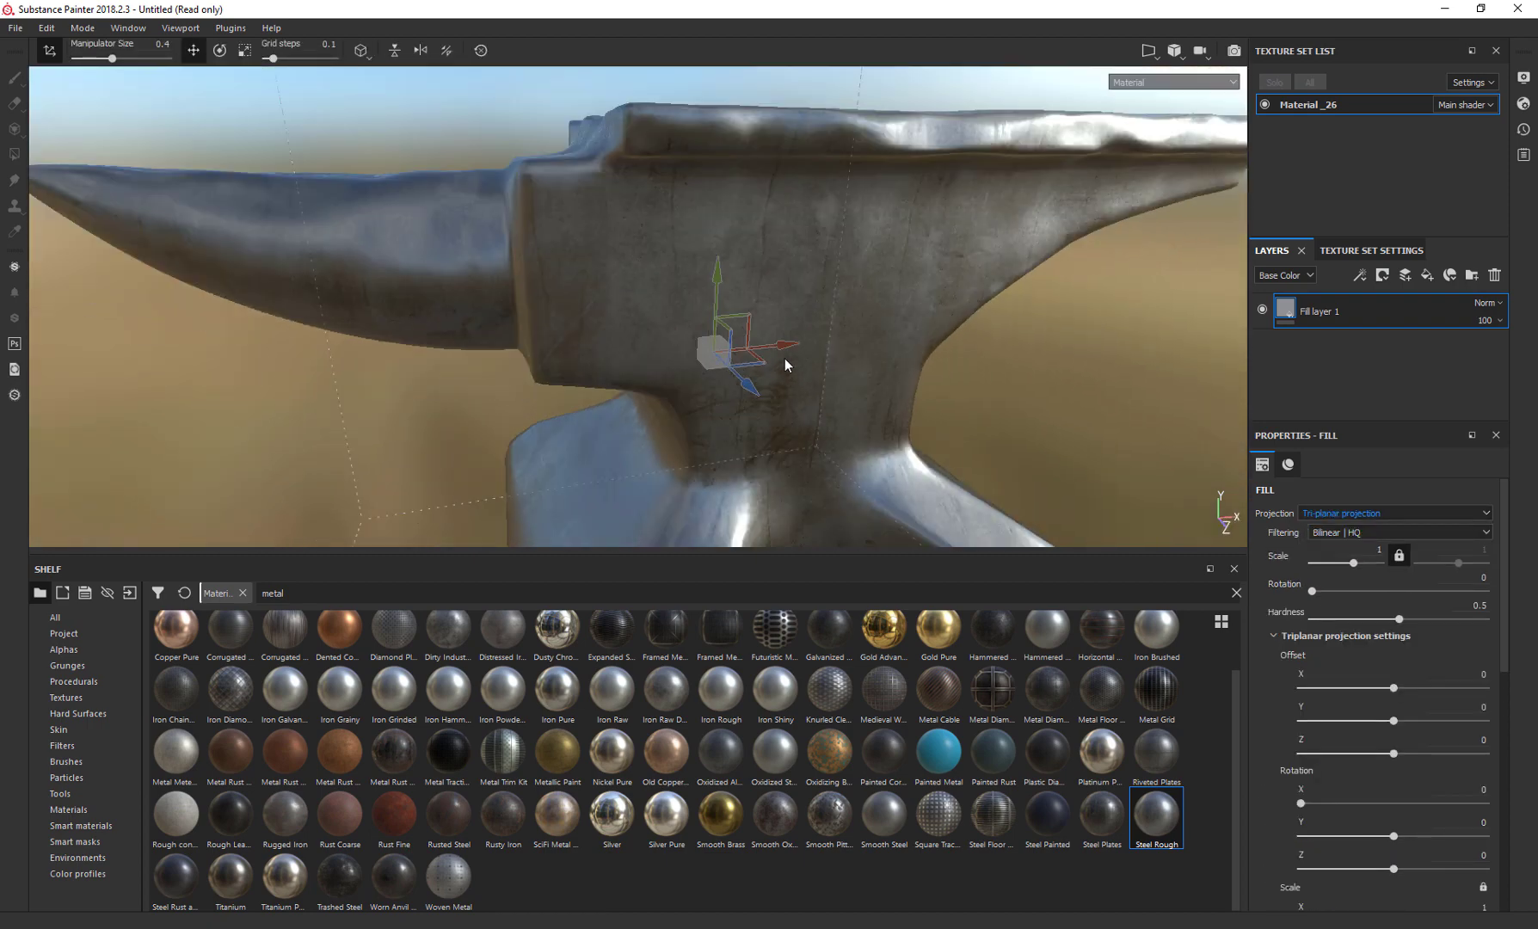
{"action": "left_click_drag", "start_coordinate": [785, 365], "coordinate": [916, 295], "text": "alt"}
{"action": "scroll", "coordinate": [990, 401], "scroll_direction": "up", "scroll_amount": 2}
{"action": "scroll", "coordinate": [989, 400], "scroll_direction": "down", "scroll_amount": 4}
{"action": "right_click_drag", "start_coordinate": [916, 295], "coordinate": [1059, 295], "text": "alt"}
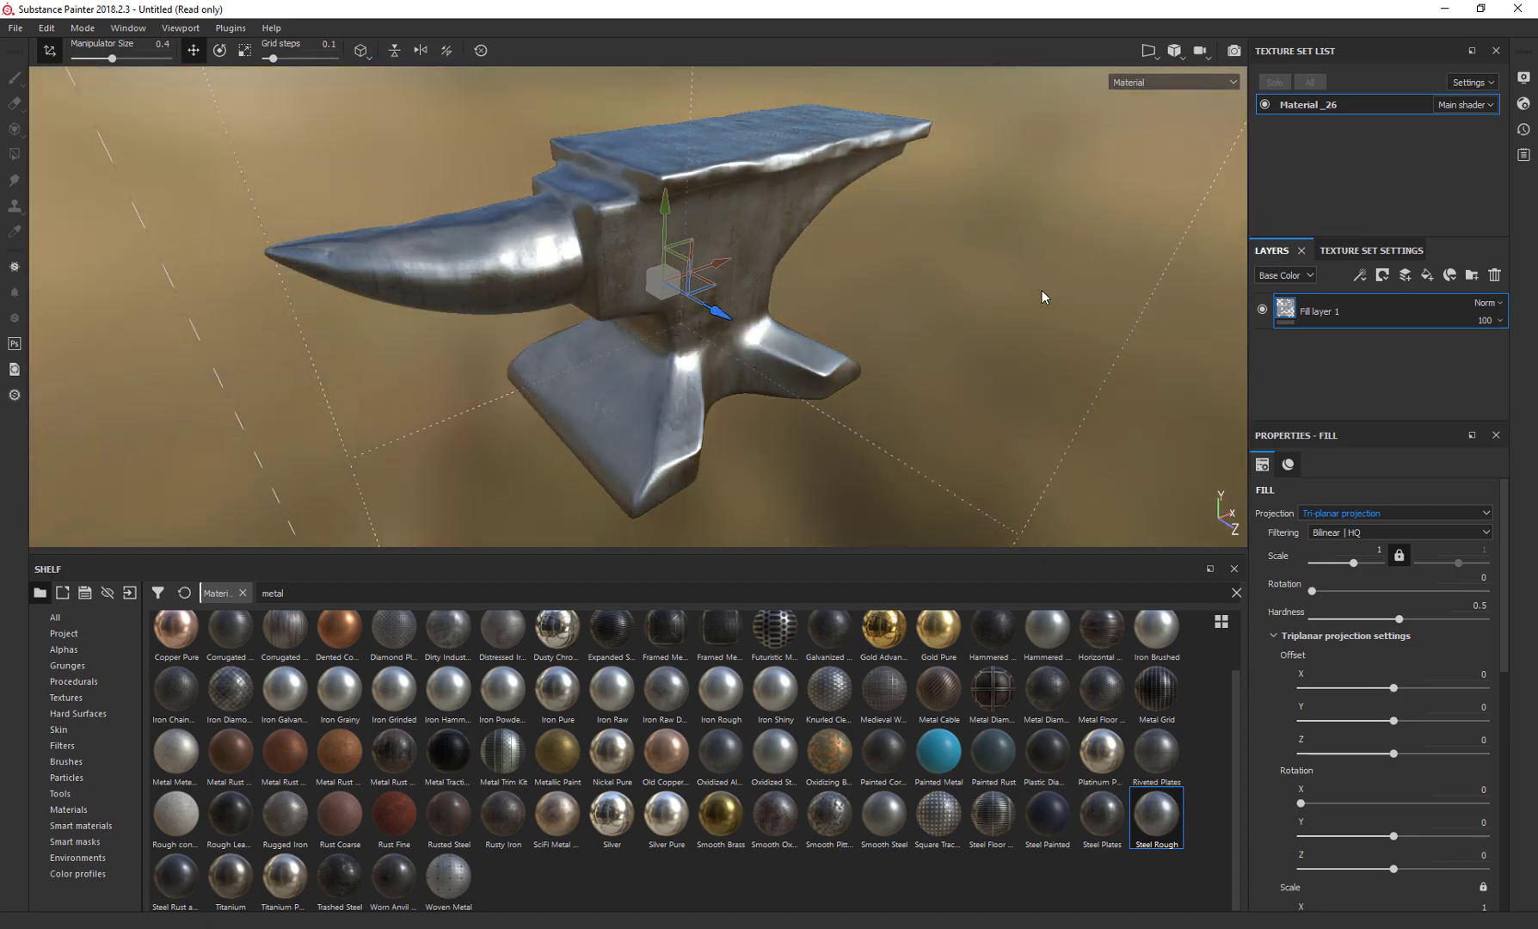
Step: Open the Export Textures dialog with Material_26's output maps expanded
{"action": "left_click", "coordinate": [16, 28]}
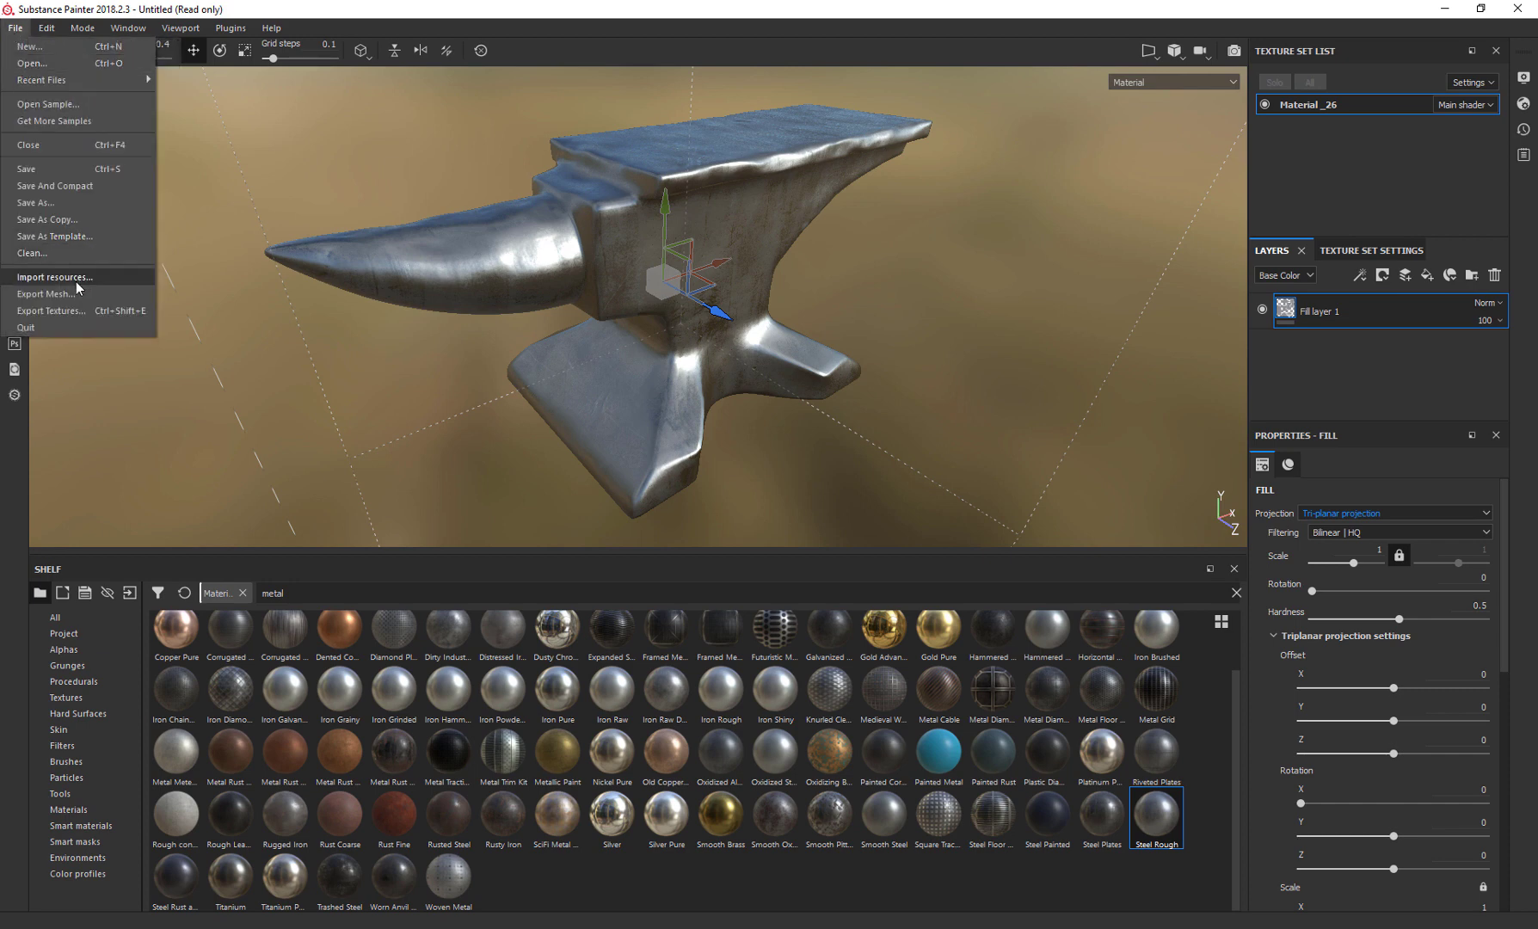
{"action": "left_click", "coordinate": [124, 316]}
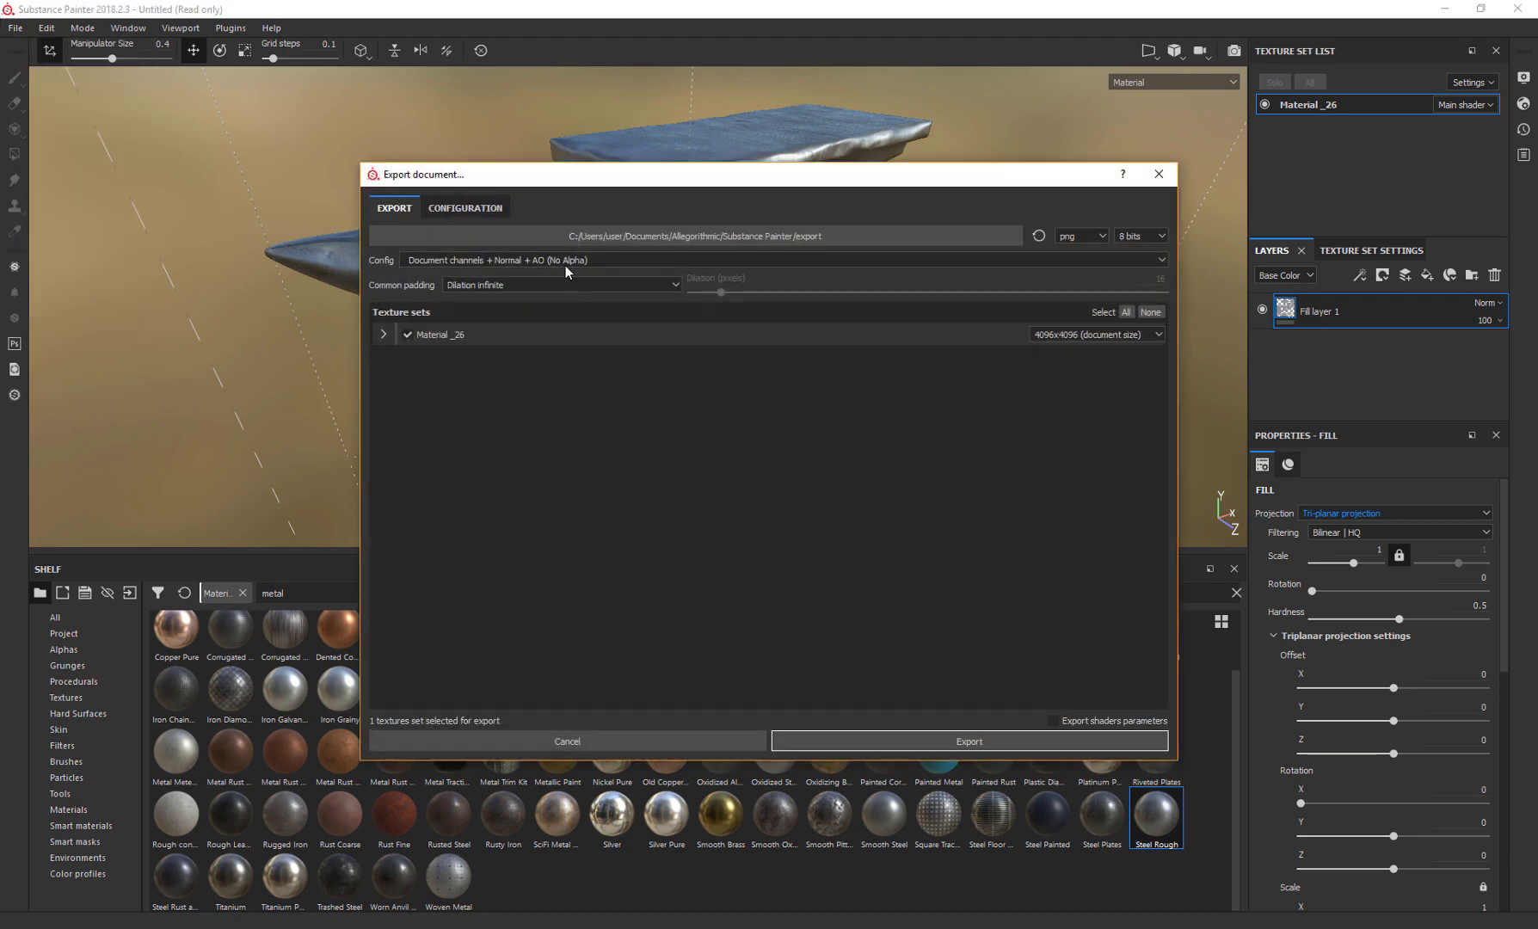
{"action": "left_click", "coordinate": [384, 334]}
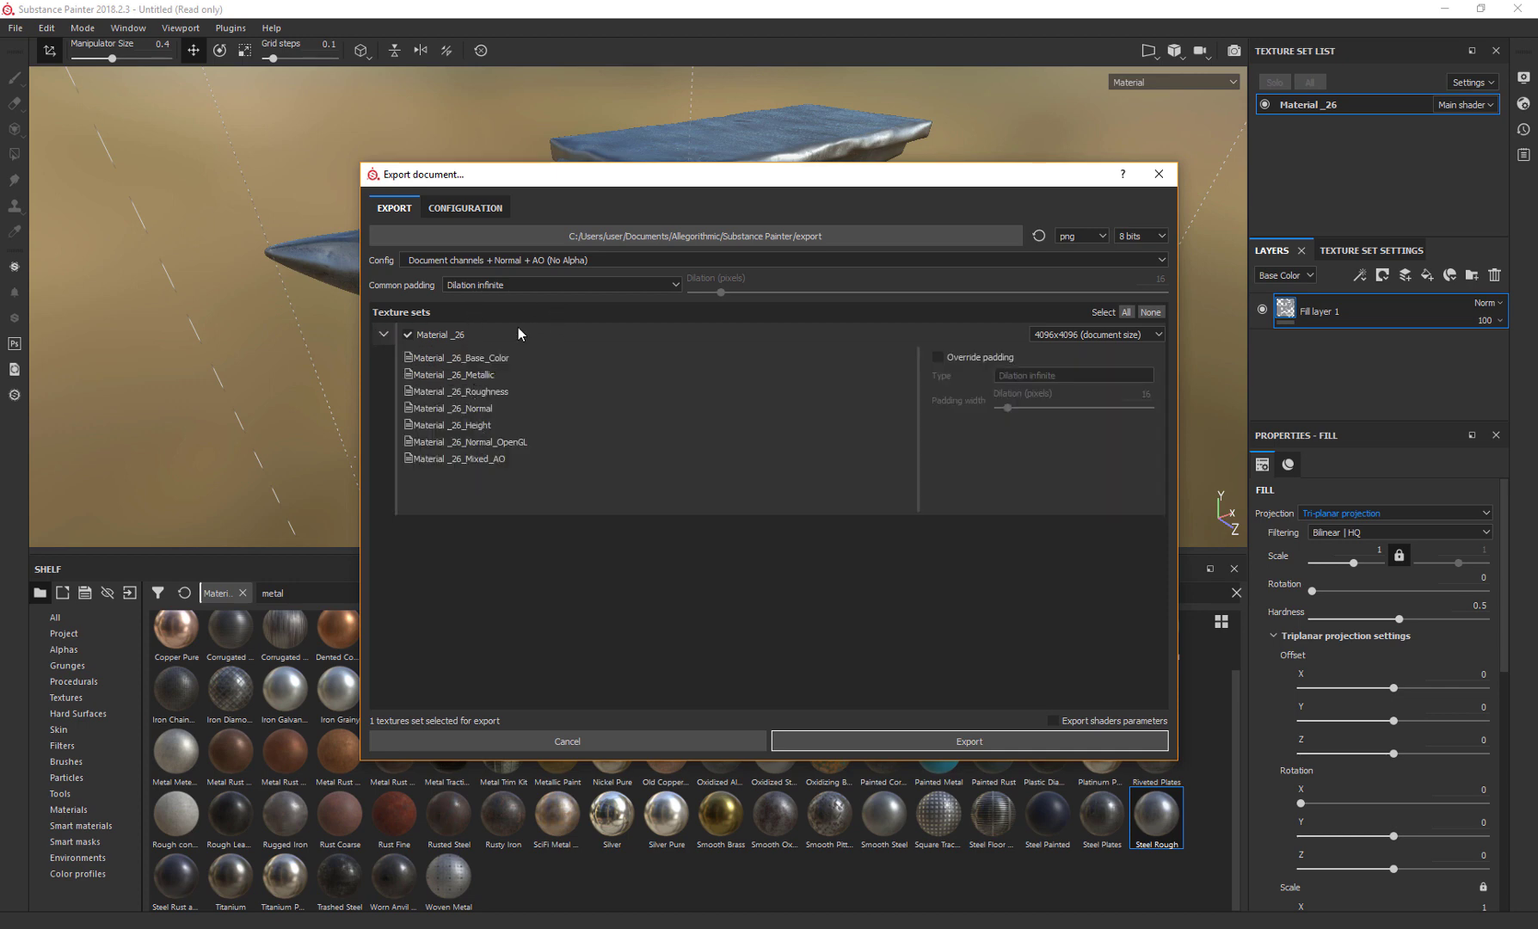
{"action": "left_click", "coordinate": [675, 285]}
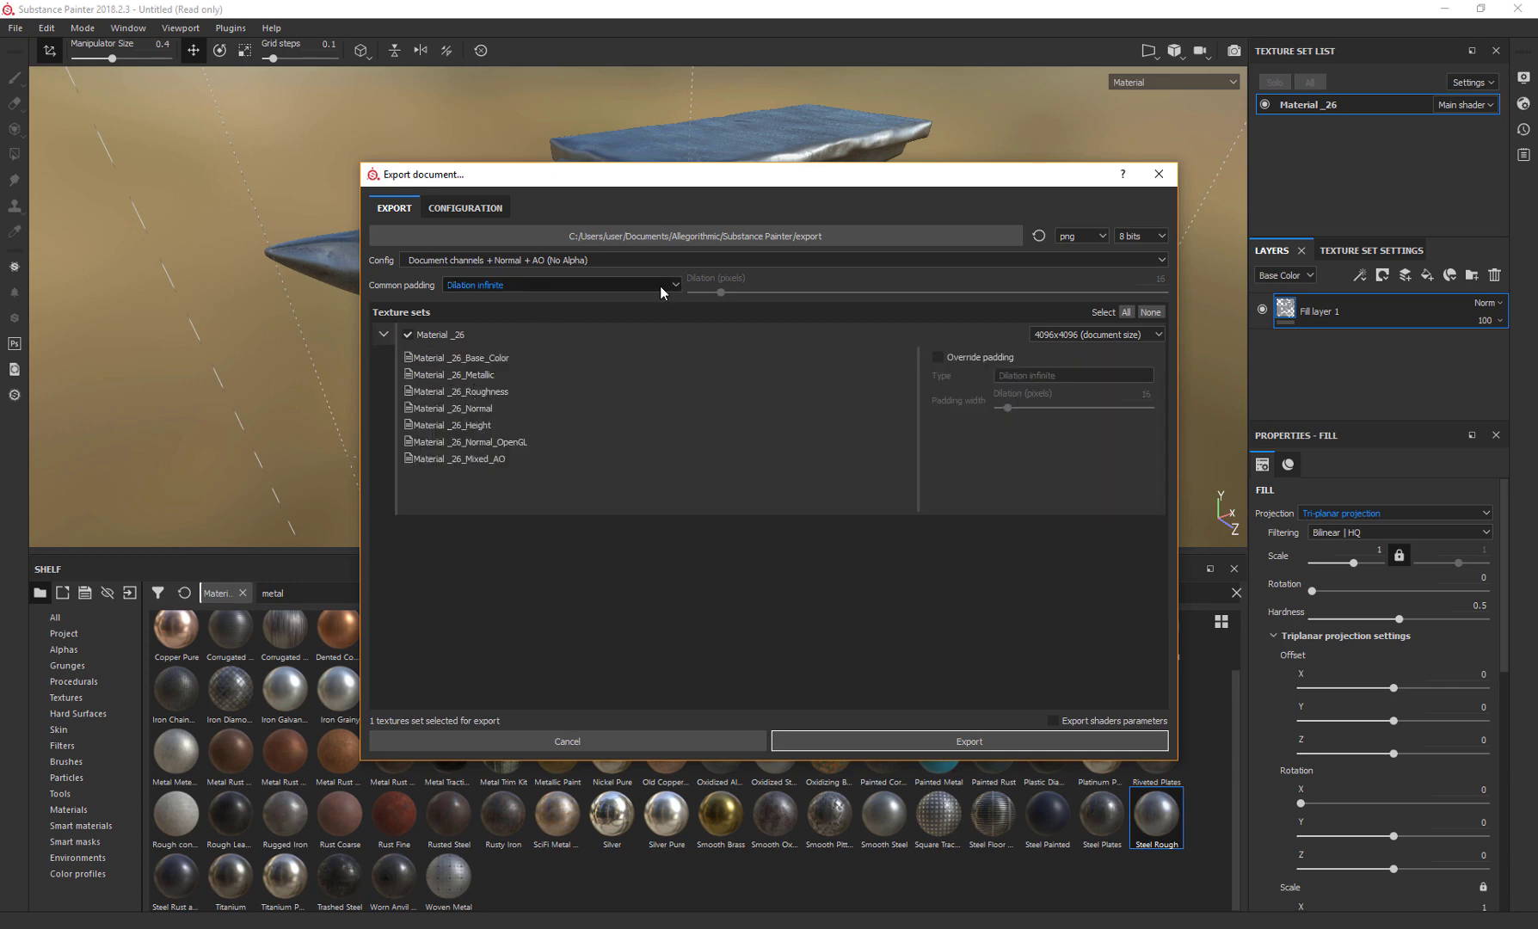
Step: Choose the Vray export preset so Material_26 outputs Diffuse, Reflection, Glossiness and ior maps
{"action": "left_click", "coordinate": [606, 262]}
{"action": "scroll", "coordinate": [546, 308], "scroll_direction": "down", "scroll_amount": 2}
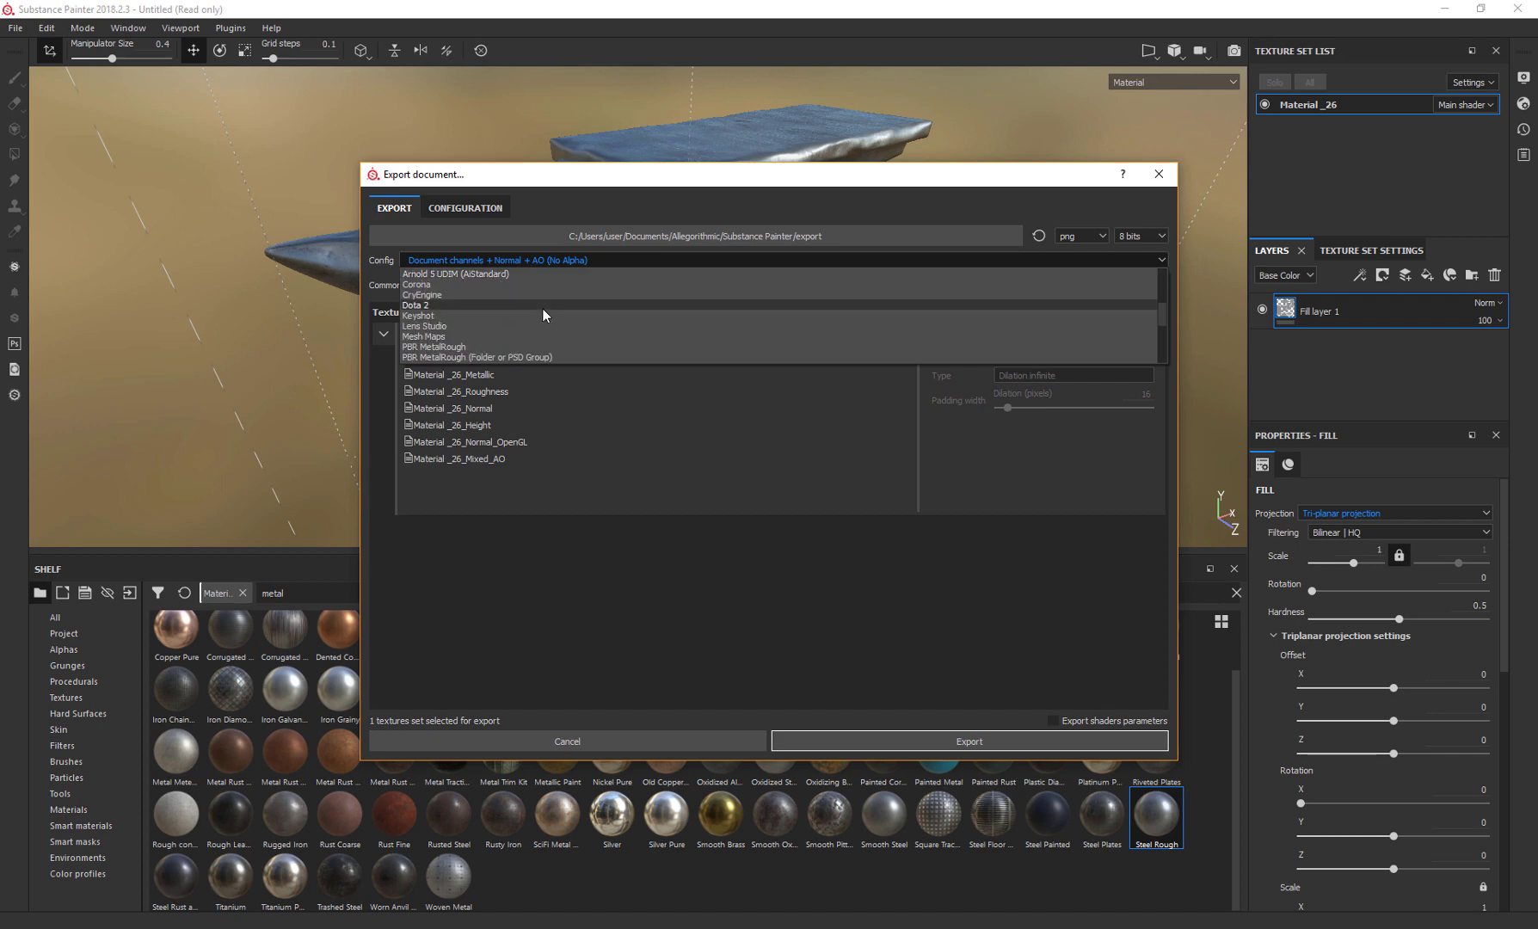
{"action": "scroll", "coordinate": [541, 308], "scroll_direction": "down", "scroll_amount": 4}
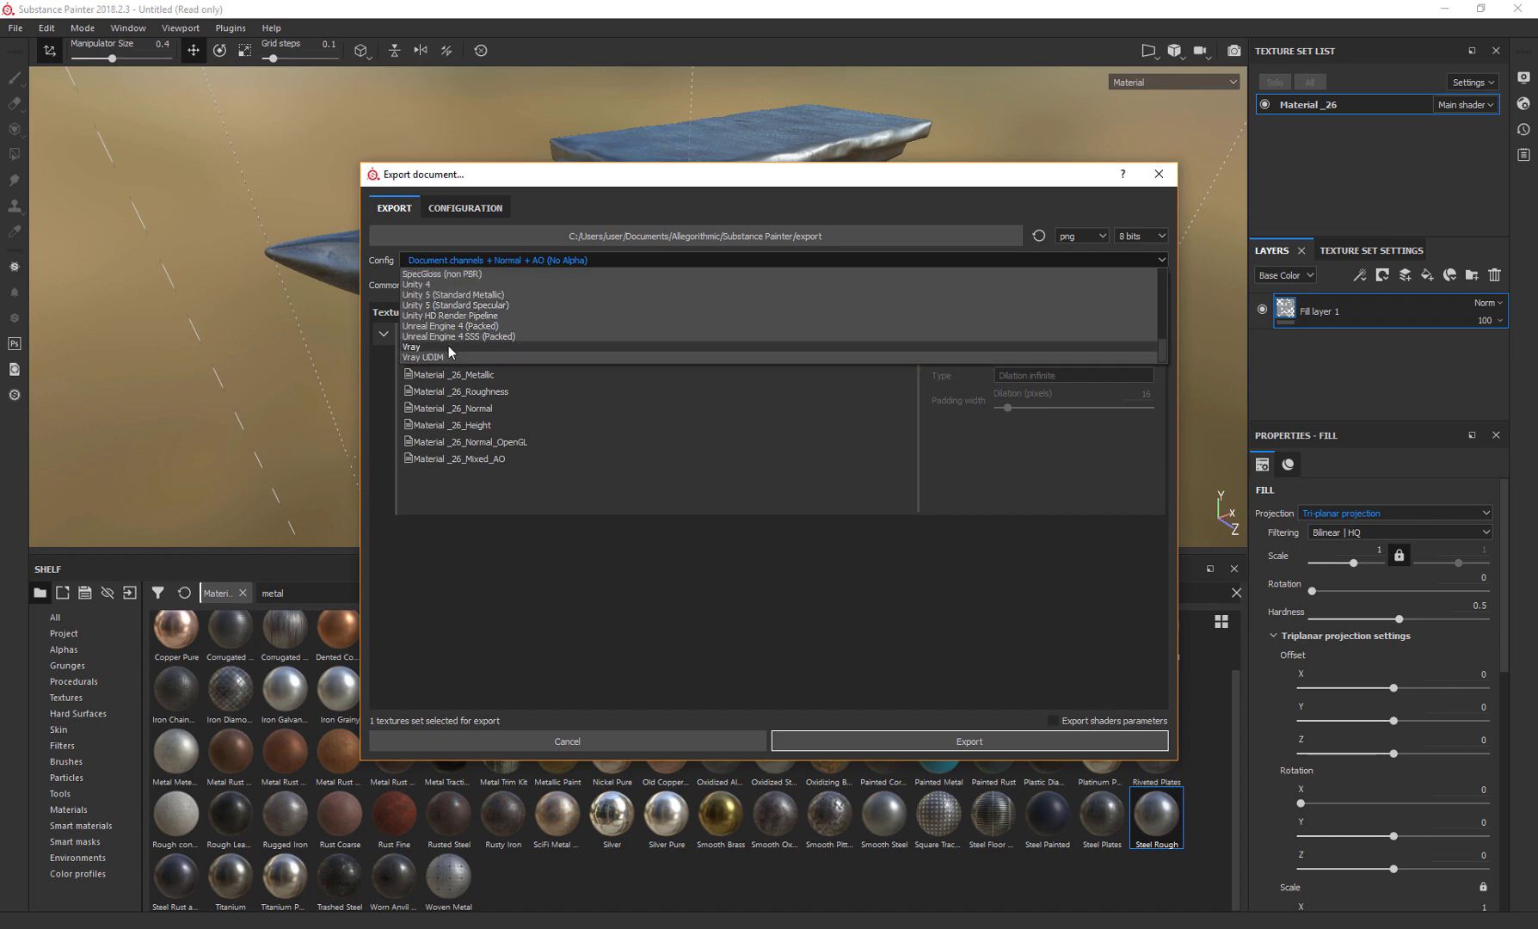
{"action": "left_click", "coordinate": [436, 346]}
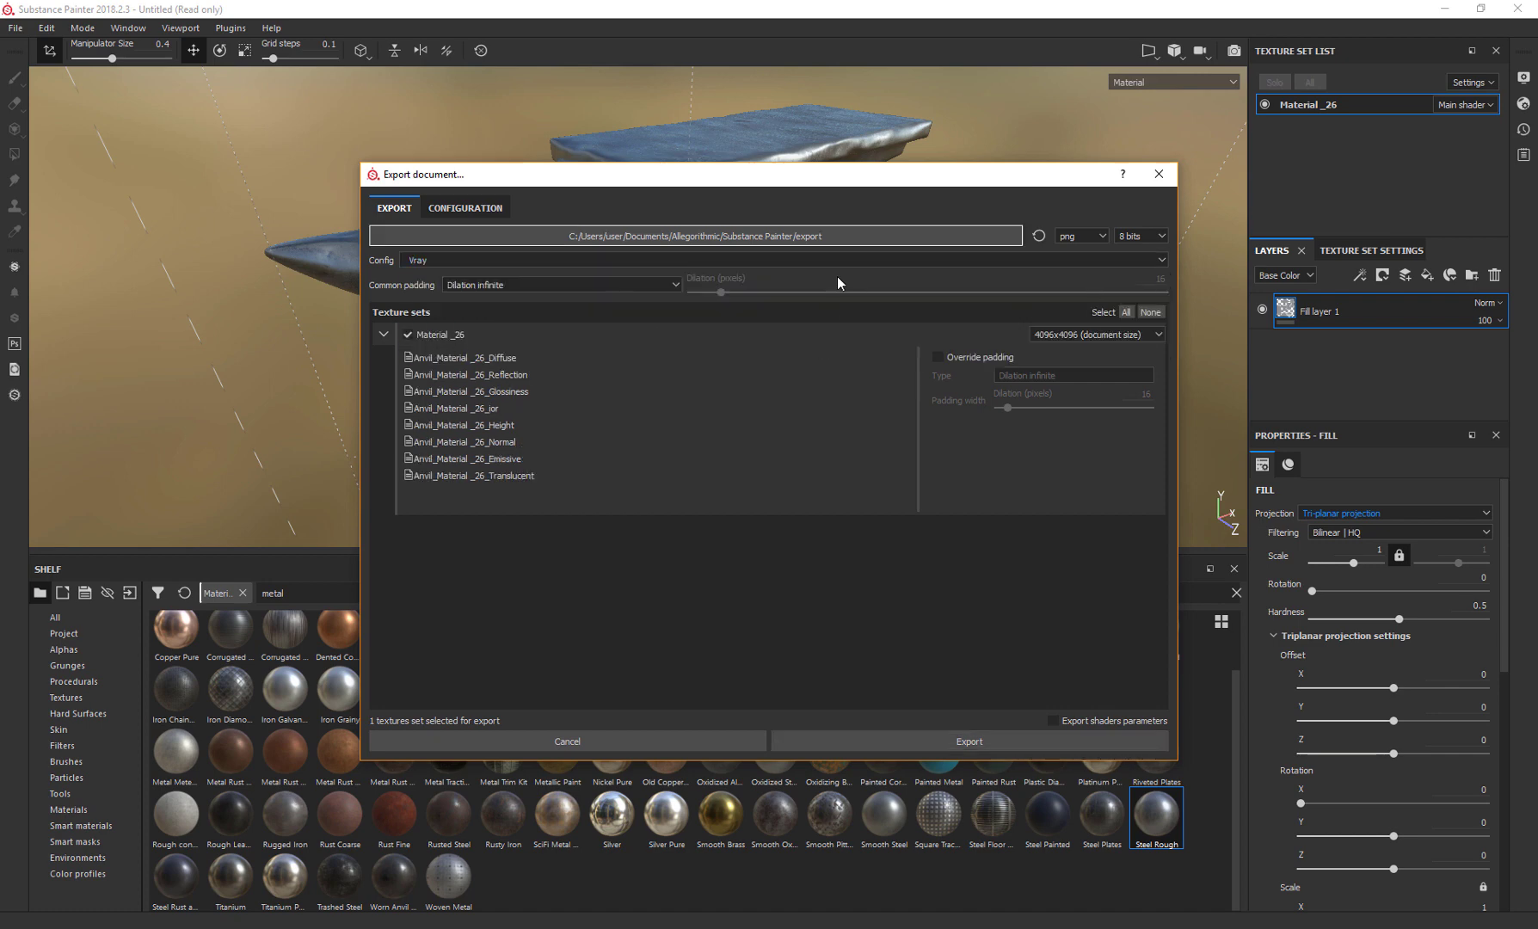
{"action": "left_click", "coordinate": [786, 237]}
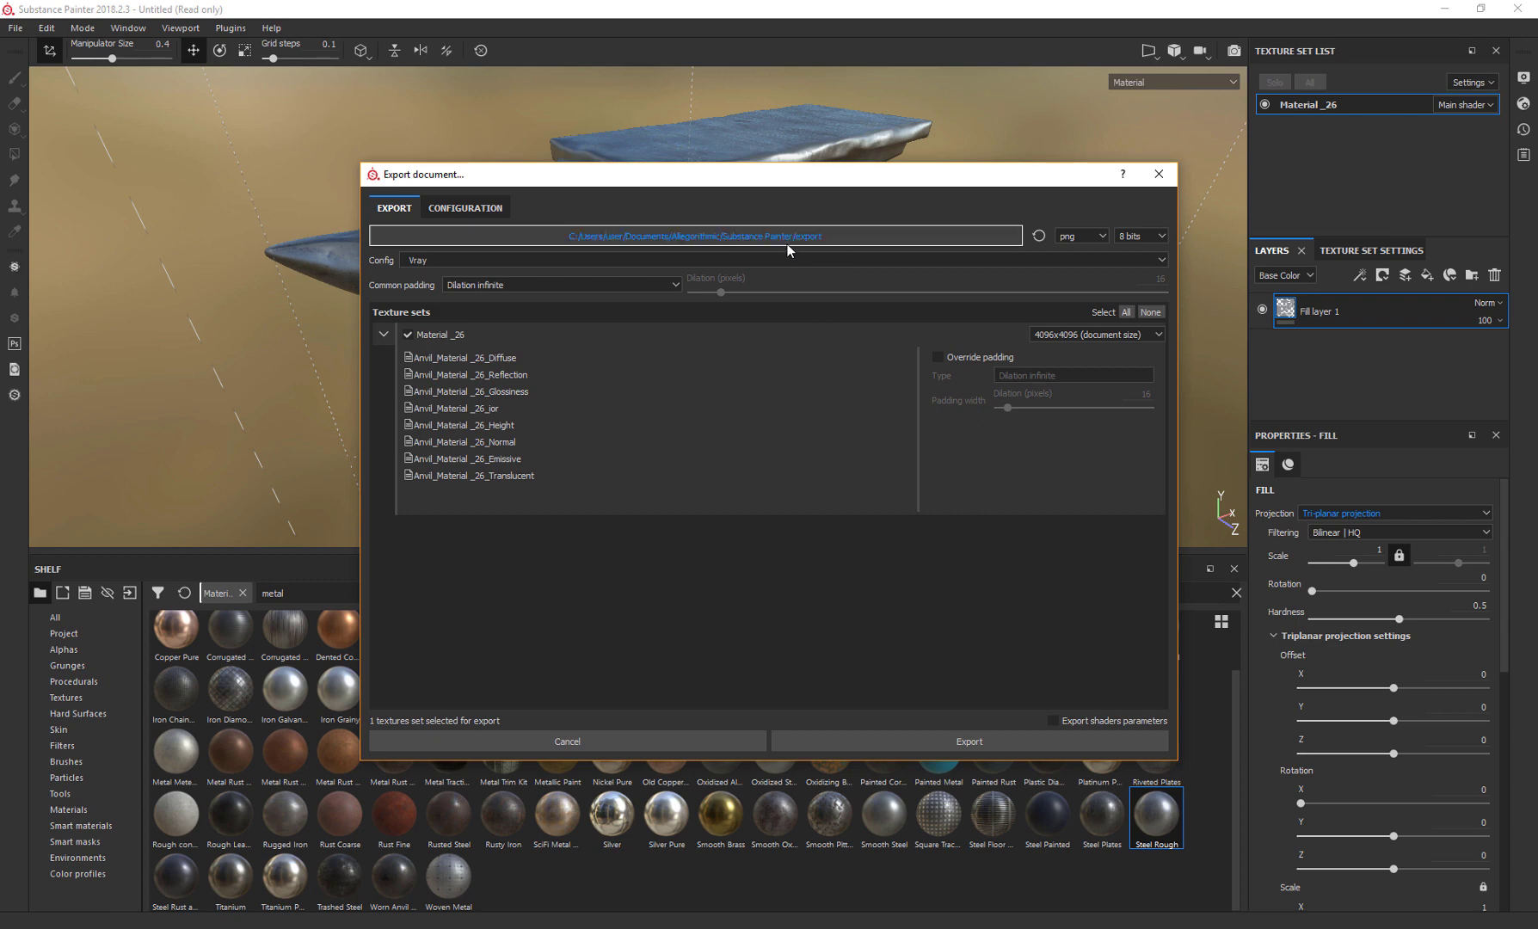
Step: Browse the export destination to the Textures folder in Desktop's Anvil_Tutorial
{"action": "left_click", "coordinate": [857, 238]}
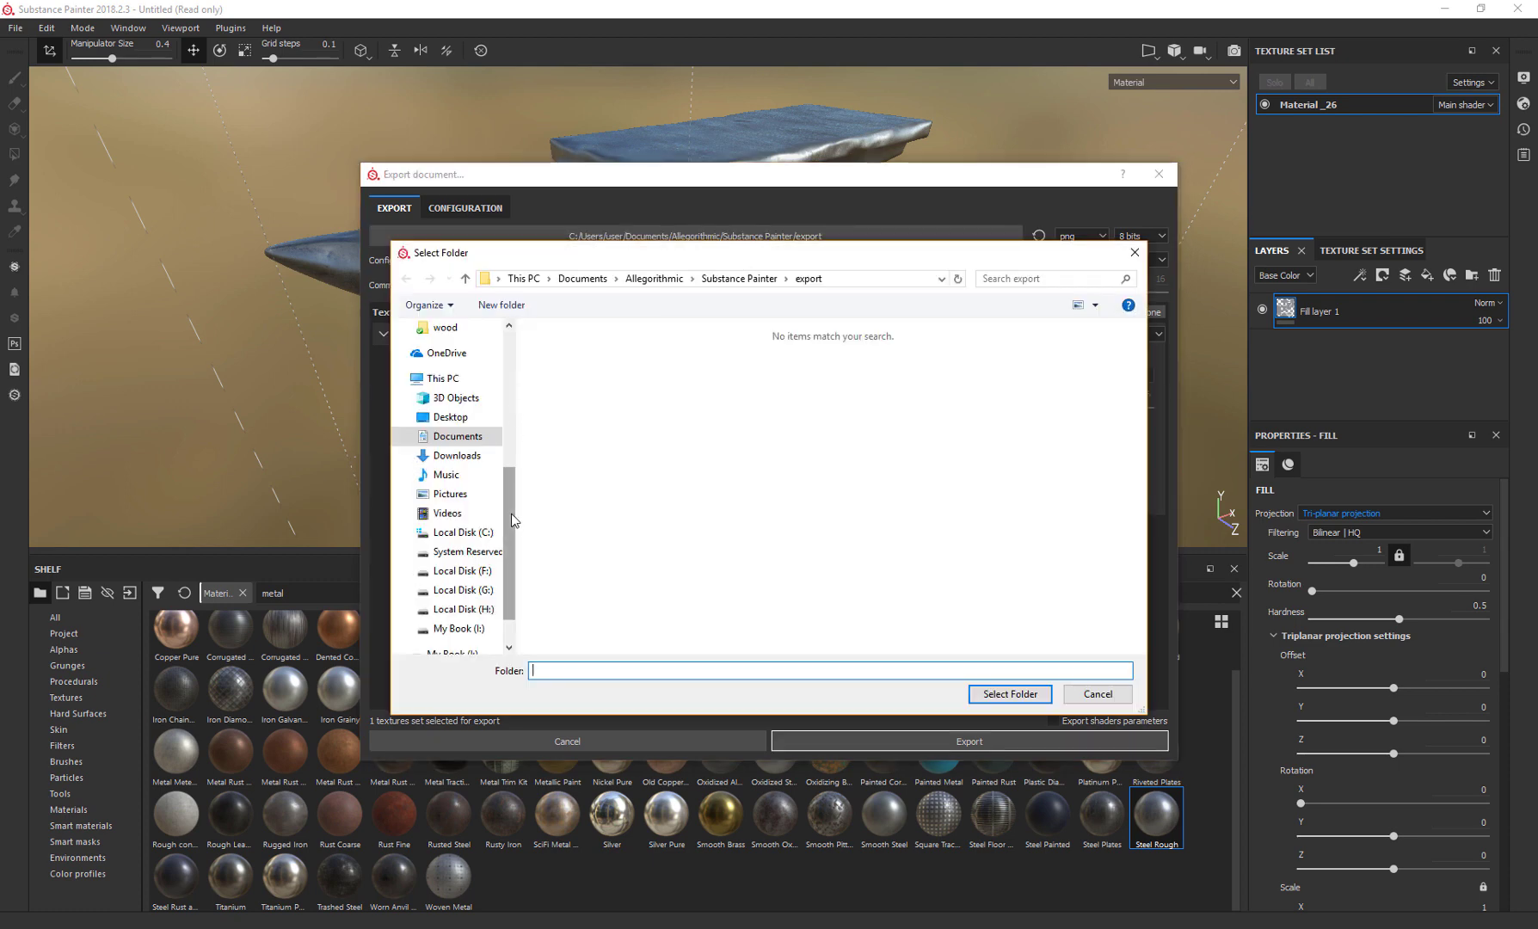
{"action": "scroll", "coordinate": [512, 519], "scroll_direction": "up", "scroll_amount": 4}
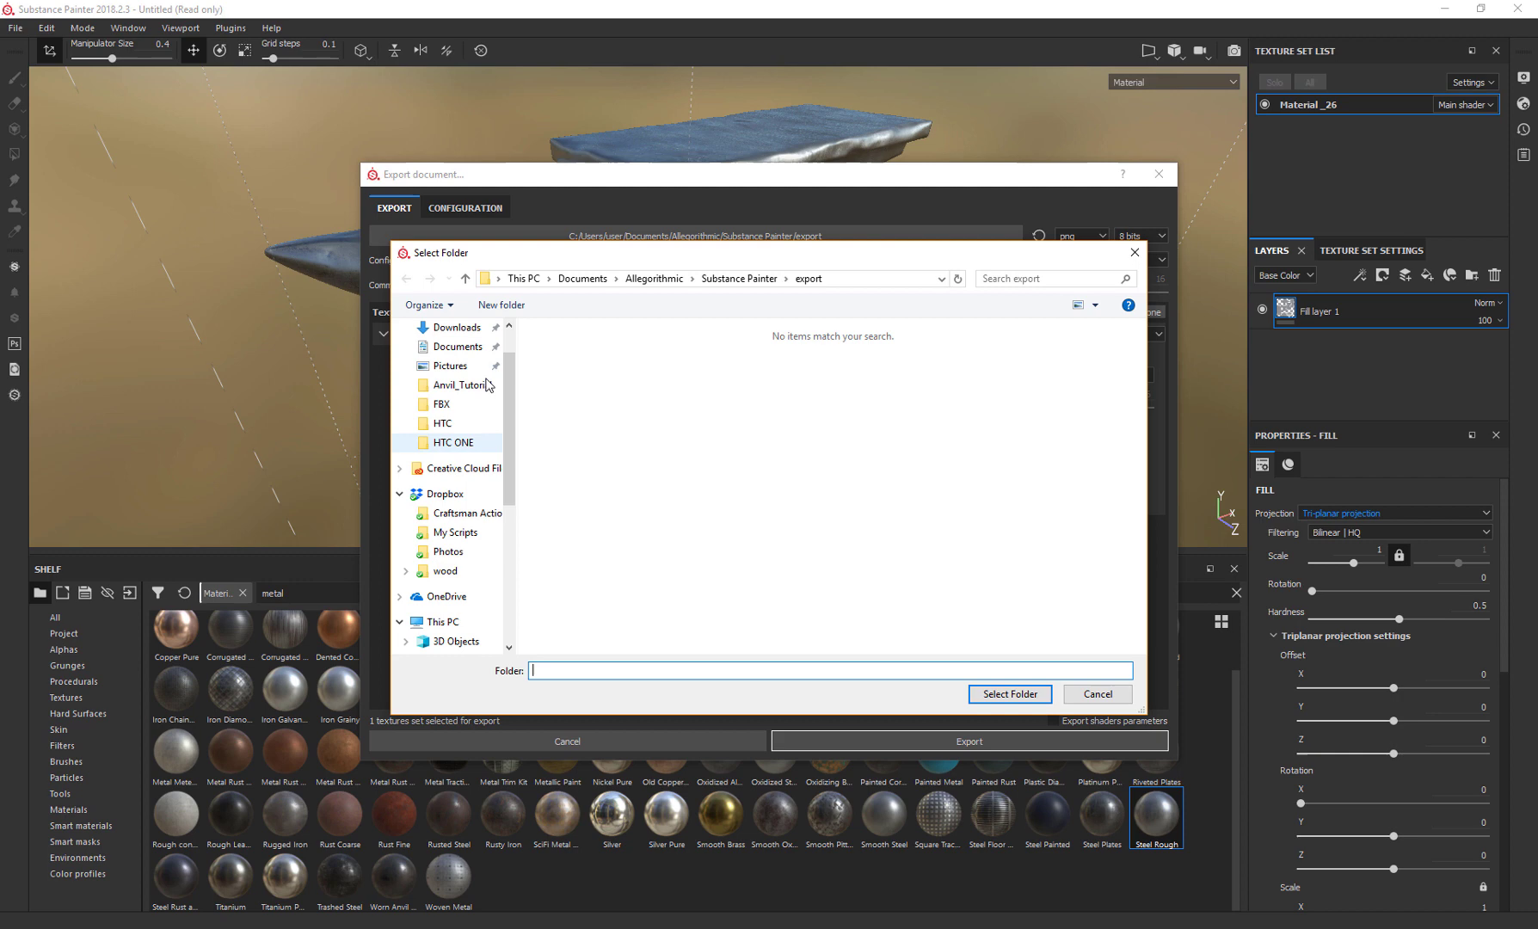
{"action": "scroll", "coordinate": [487, 384], "scroll_direction": "up", "scroll_amount": 1}
{"action": "left_click", "coordinate": [454, 360]}
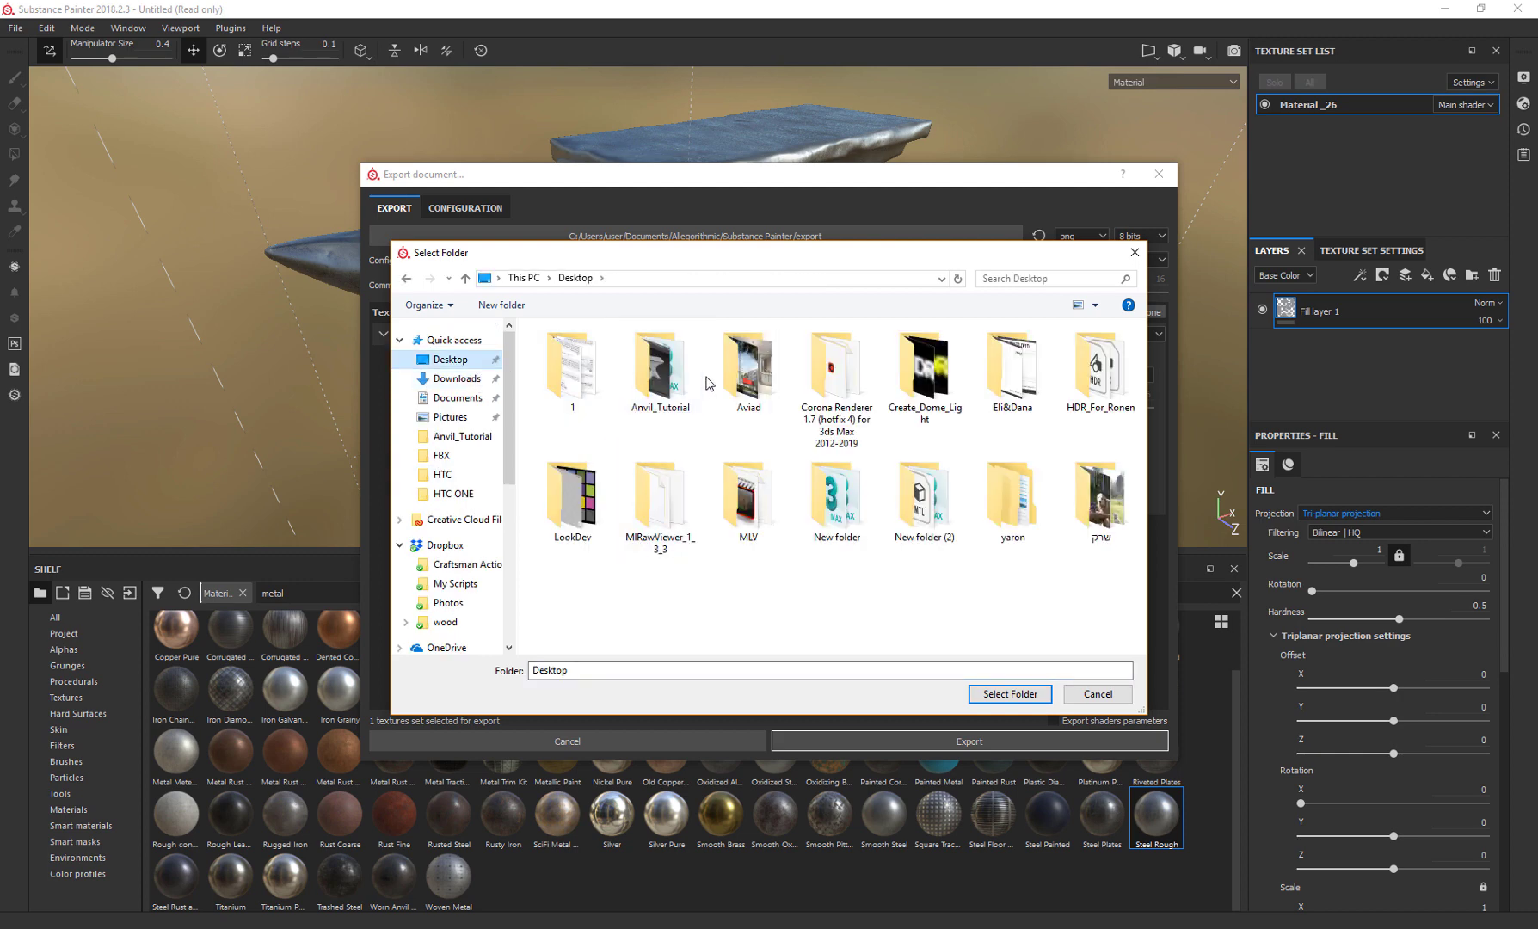
{"action": "double_click", "coordinate": [698, 383]}
{"action": "double_click", "coordinate": [593, 379]}
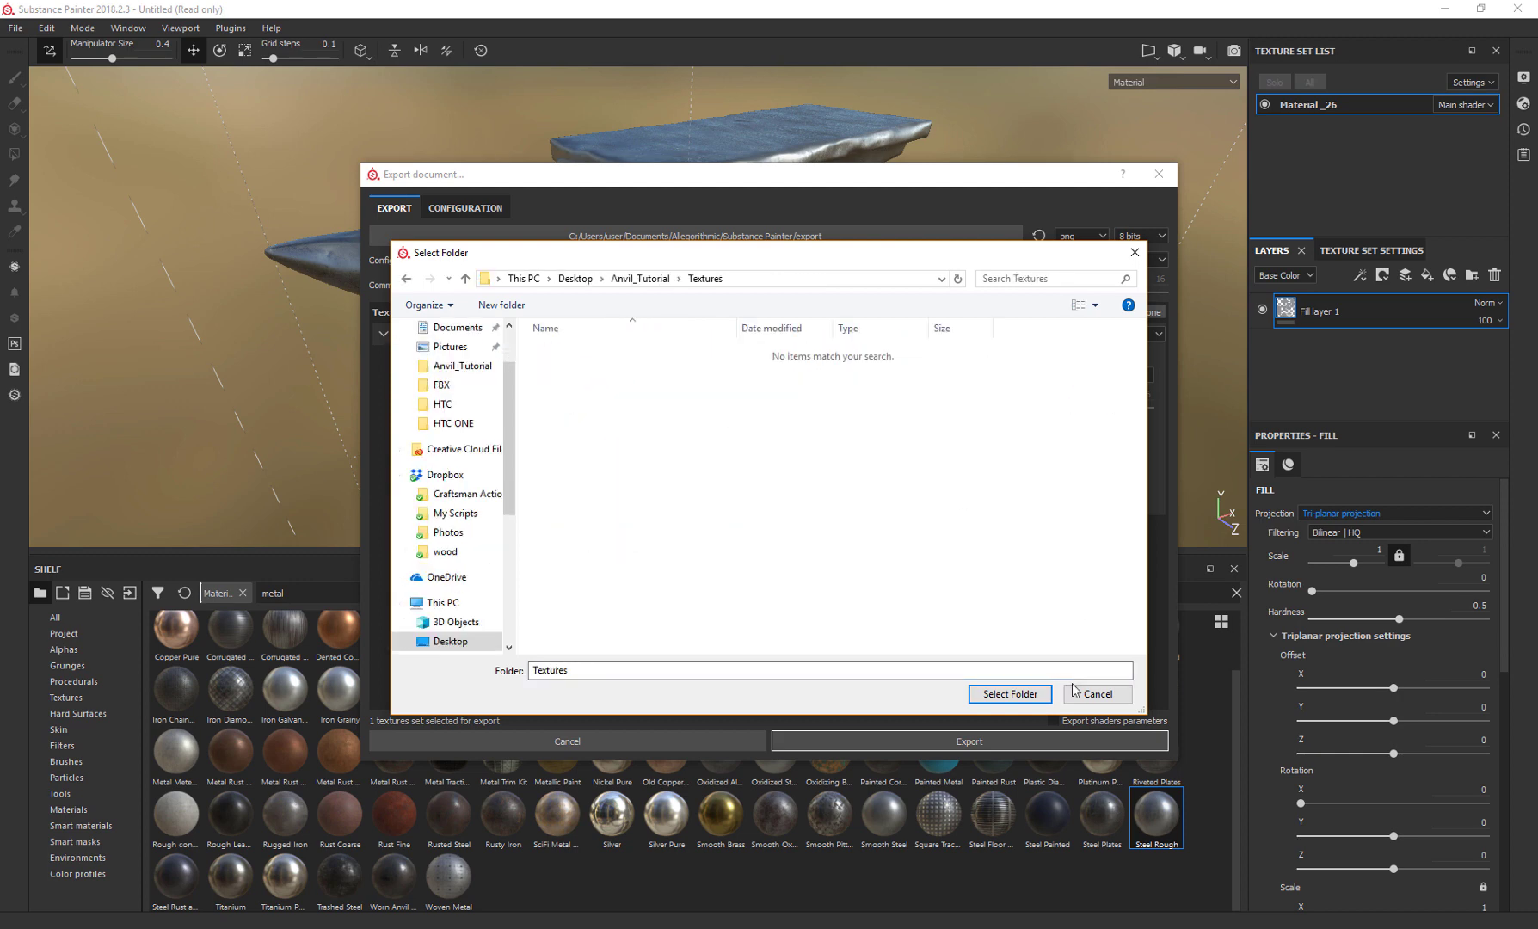
Step: Export the Vray maps as jpeg instead of png into Anvil_Tutorial/Textures
{"action": "left_click", "coordinate": [1002, 694]}
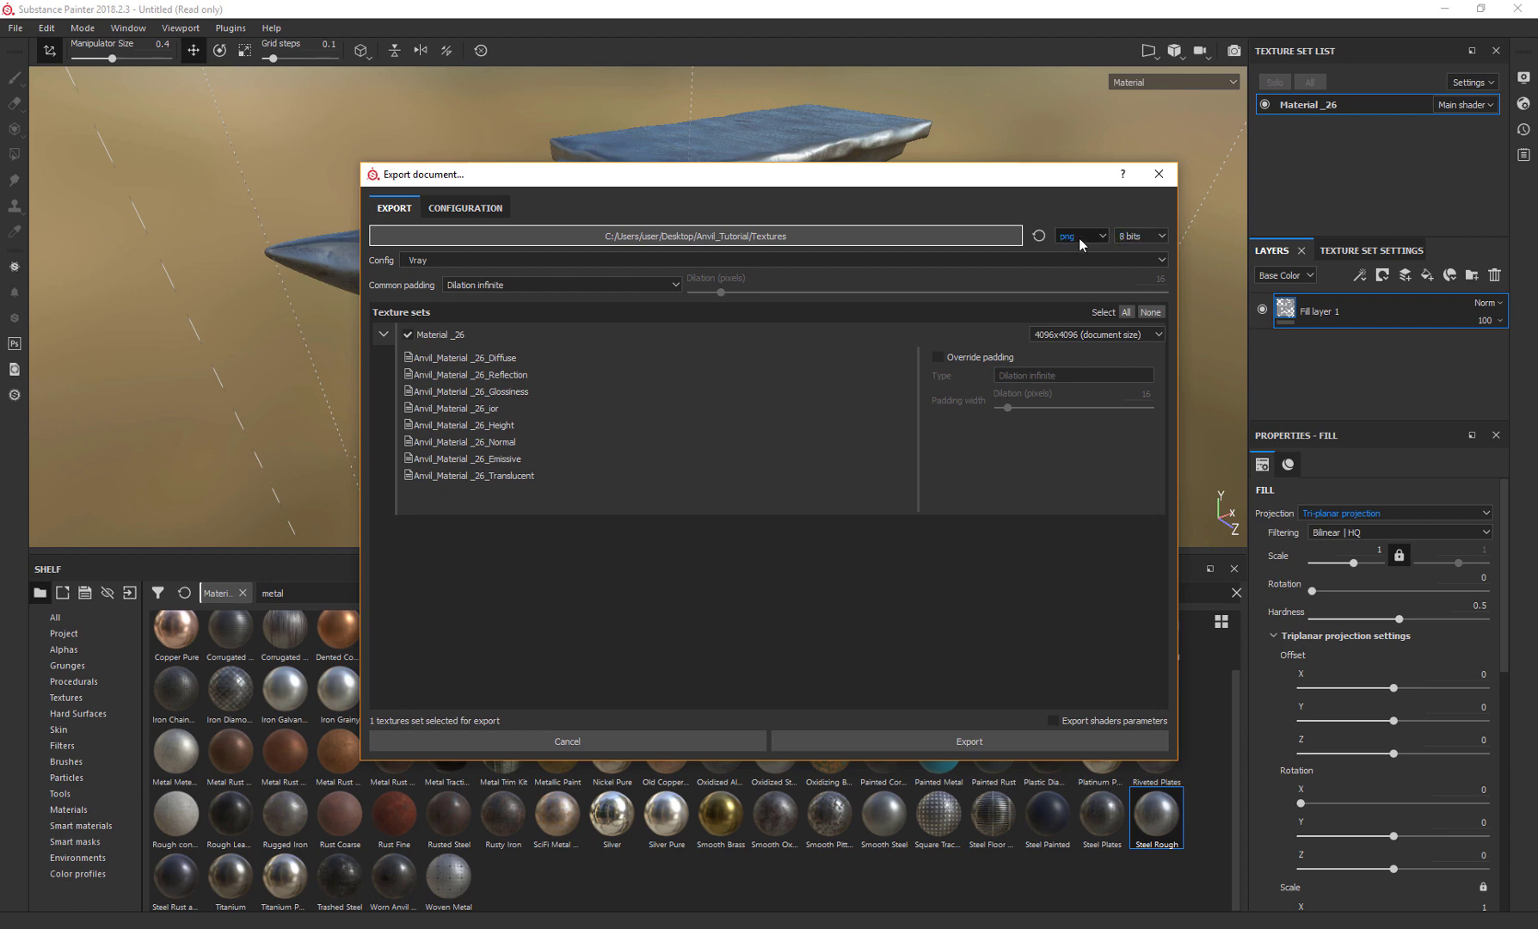
{"action": "left_click", "coordinate": [1101, 239]}
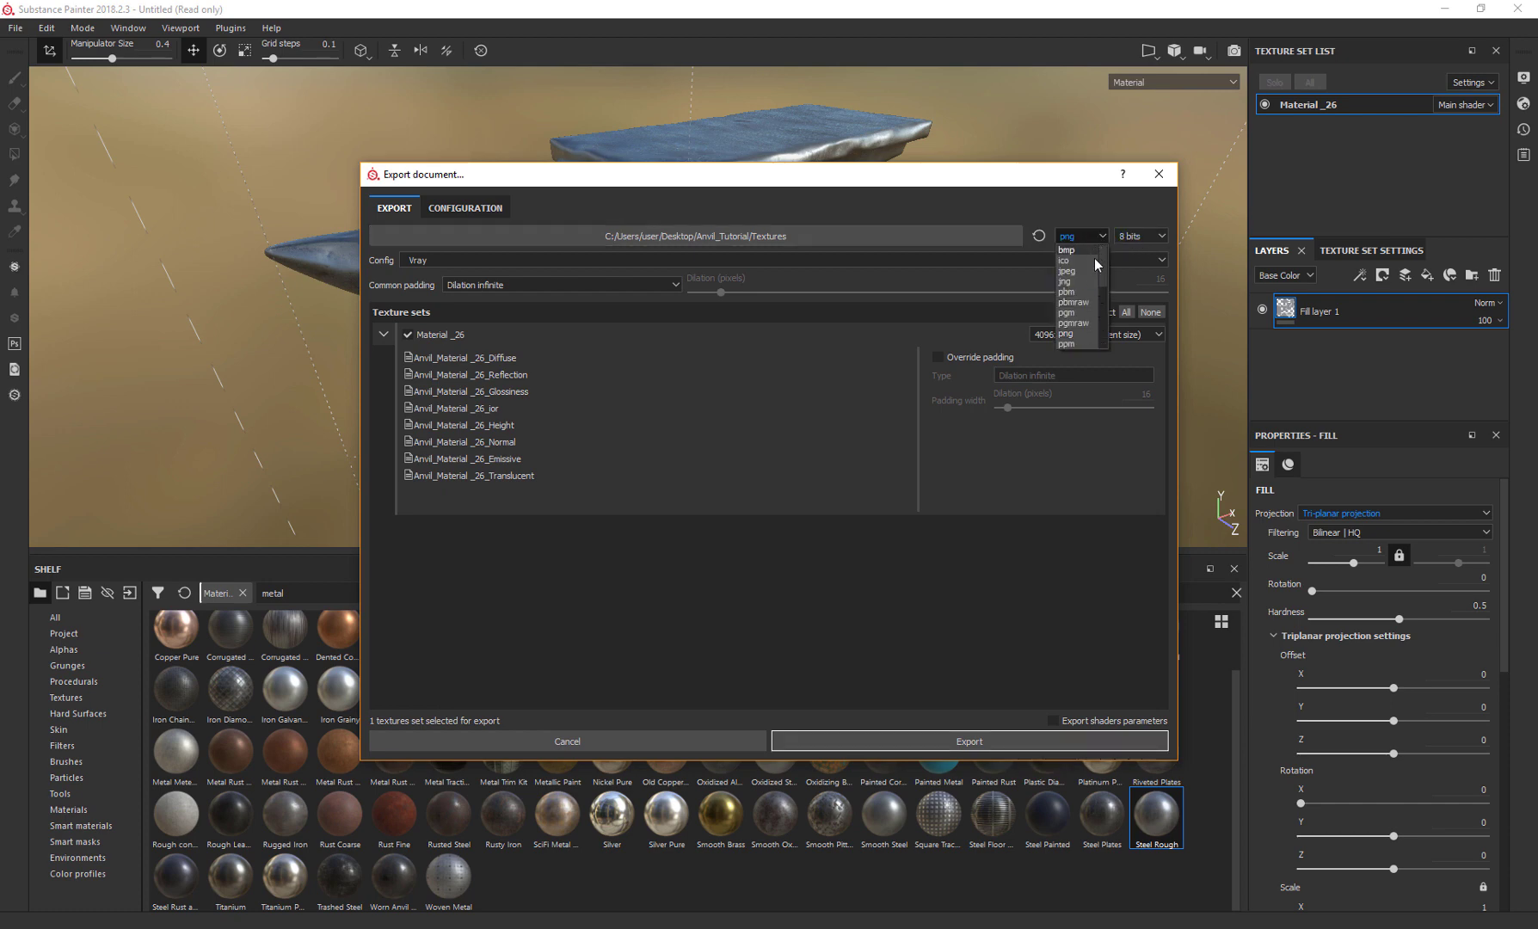
{"action": "mouse_move", "coordinate": [1100, 264]}
{"action": "left_mouse_down"}
{"action": "mouse_move", "coordinate": [1098, 332]}
{"action": "mouse_move", "coordinate": [1101, 273]}
{"action": "left_mouse_up"}
{"action": "left_click", "coordinate": [1072, 270]}
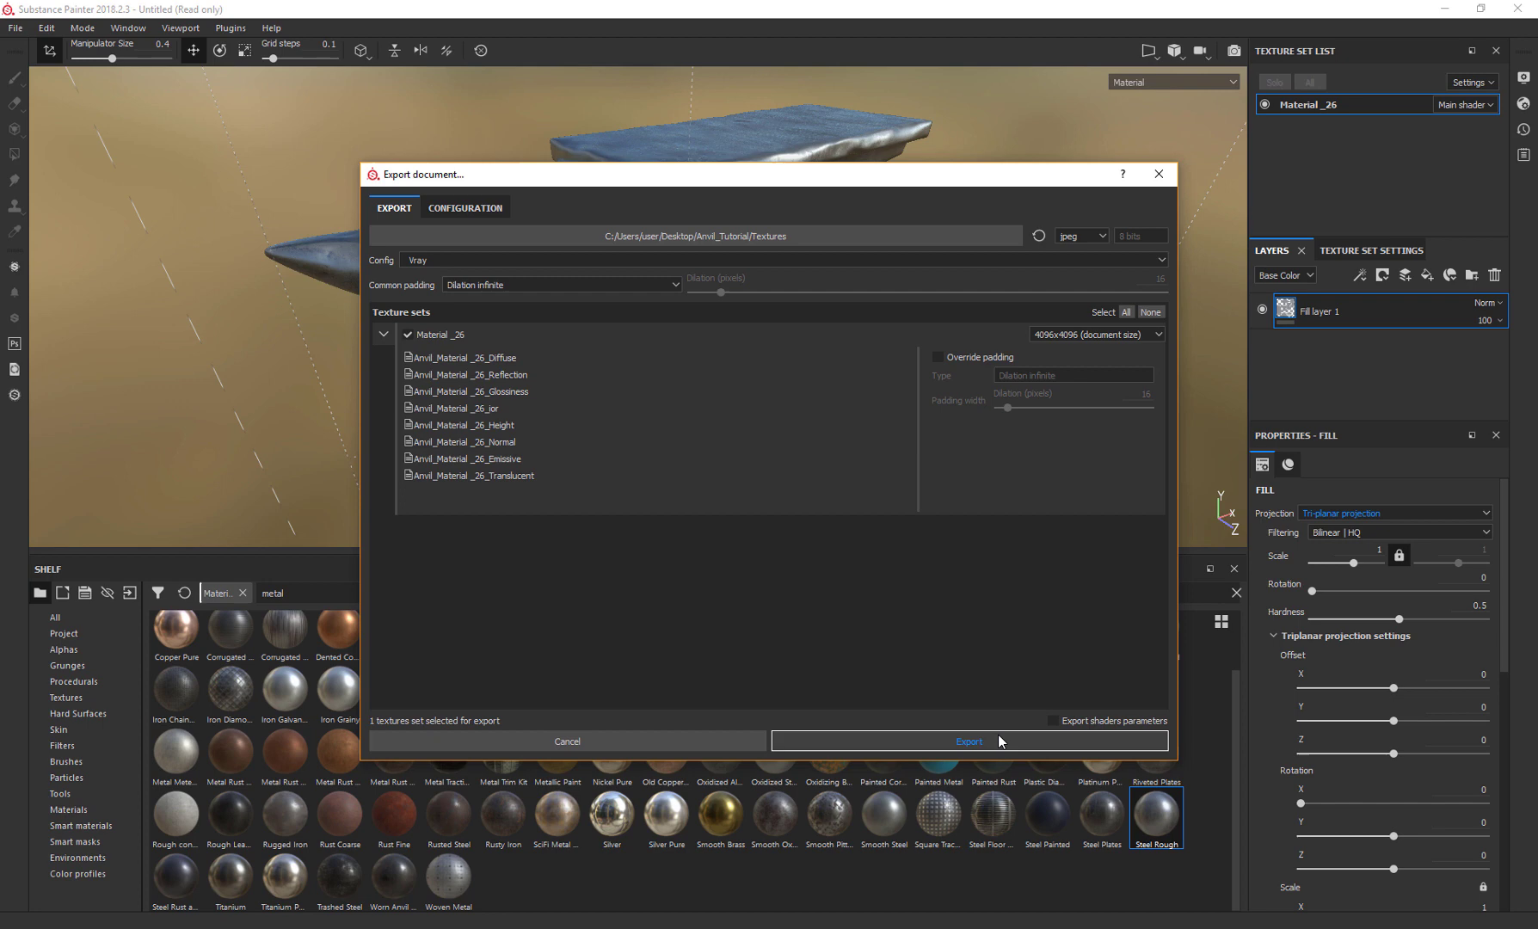
{"action": "left_click", "coordinate": [938, 743]}
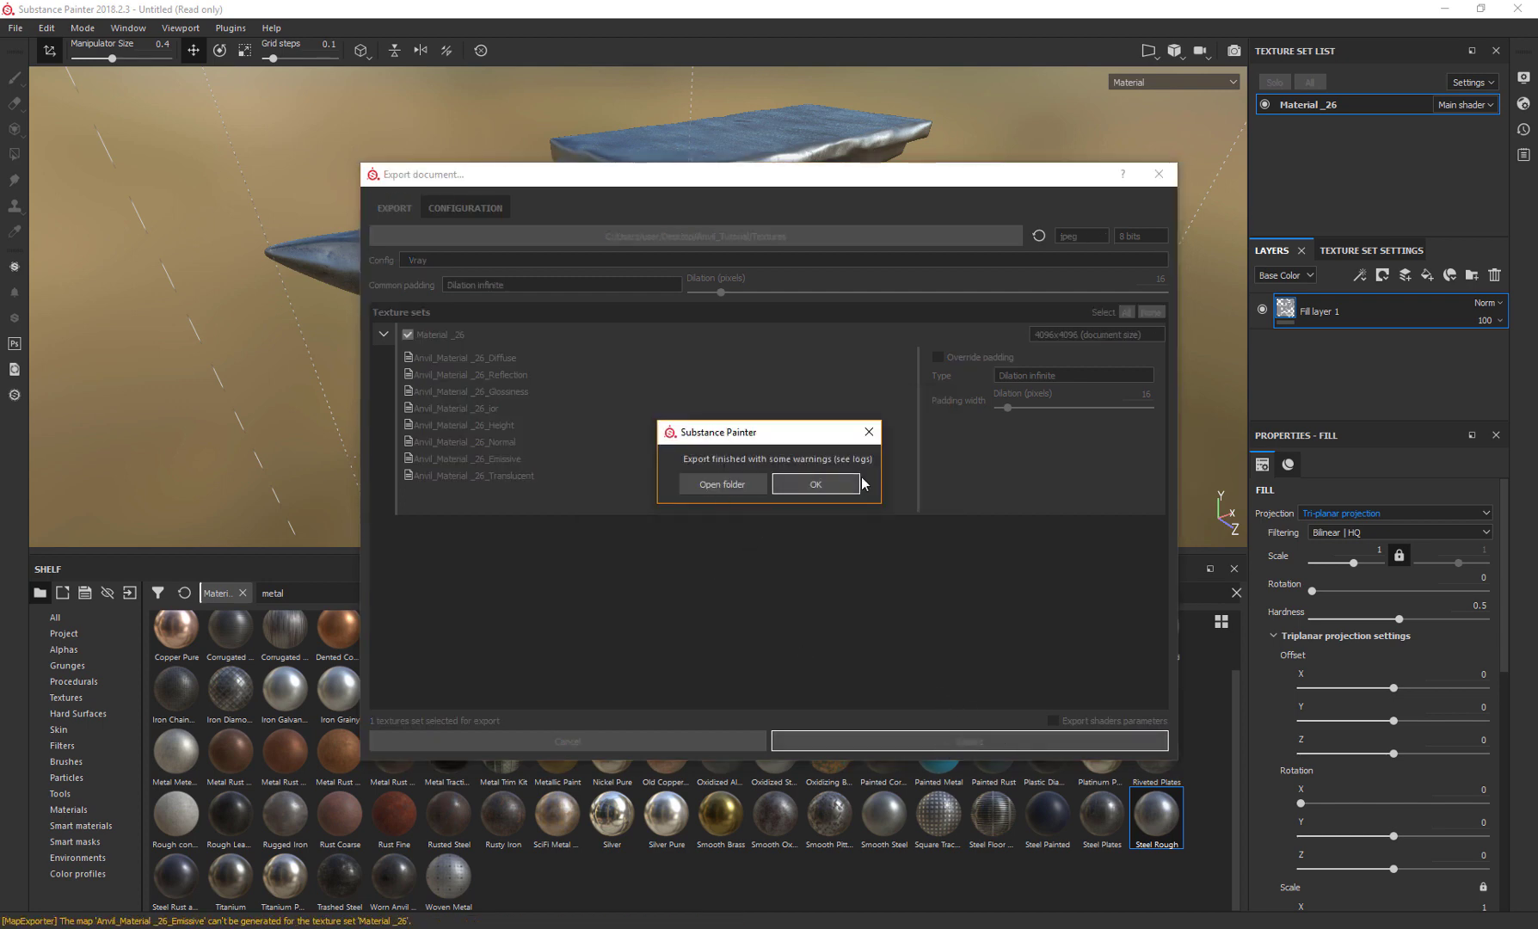
Step: Dismiss the export notice, check the six exported jpg maps in Textures, then minimize Explorer
{"action": "left_click", "coordinate": [822, 481]}
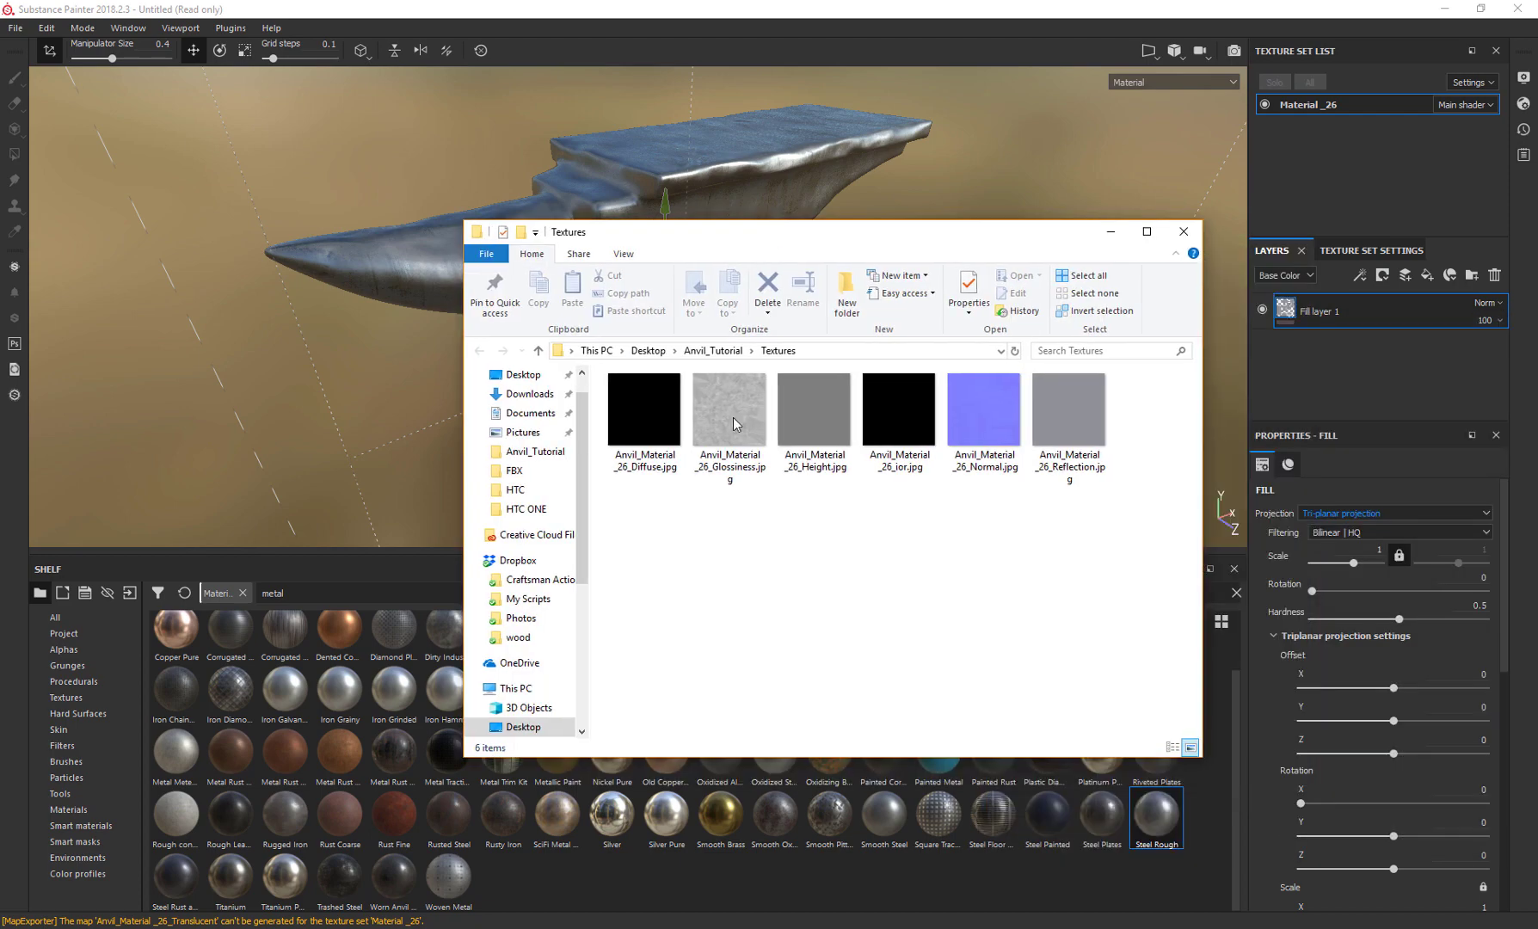
{"action": "left_click_drag", "start_coordinate": [634, 528], "coordinate": [1112, 375]}
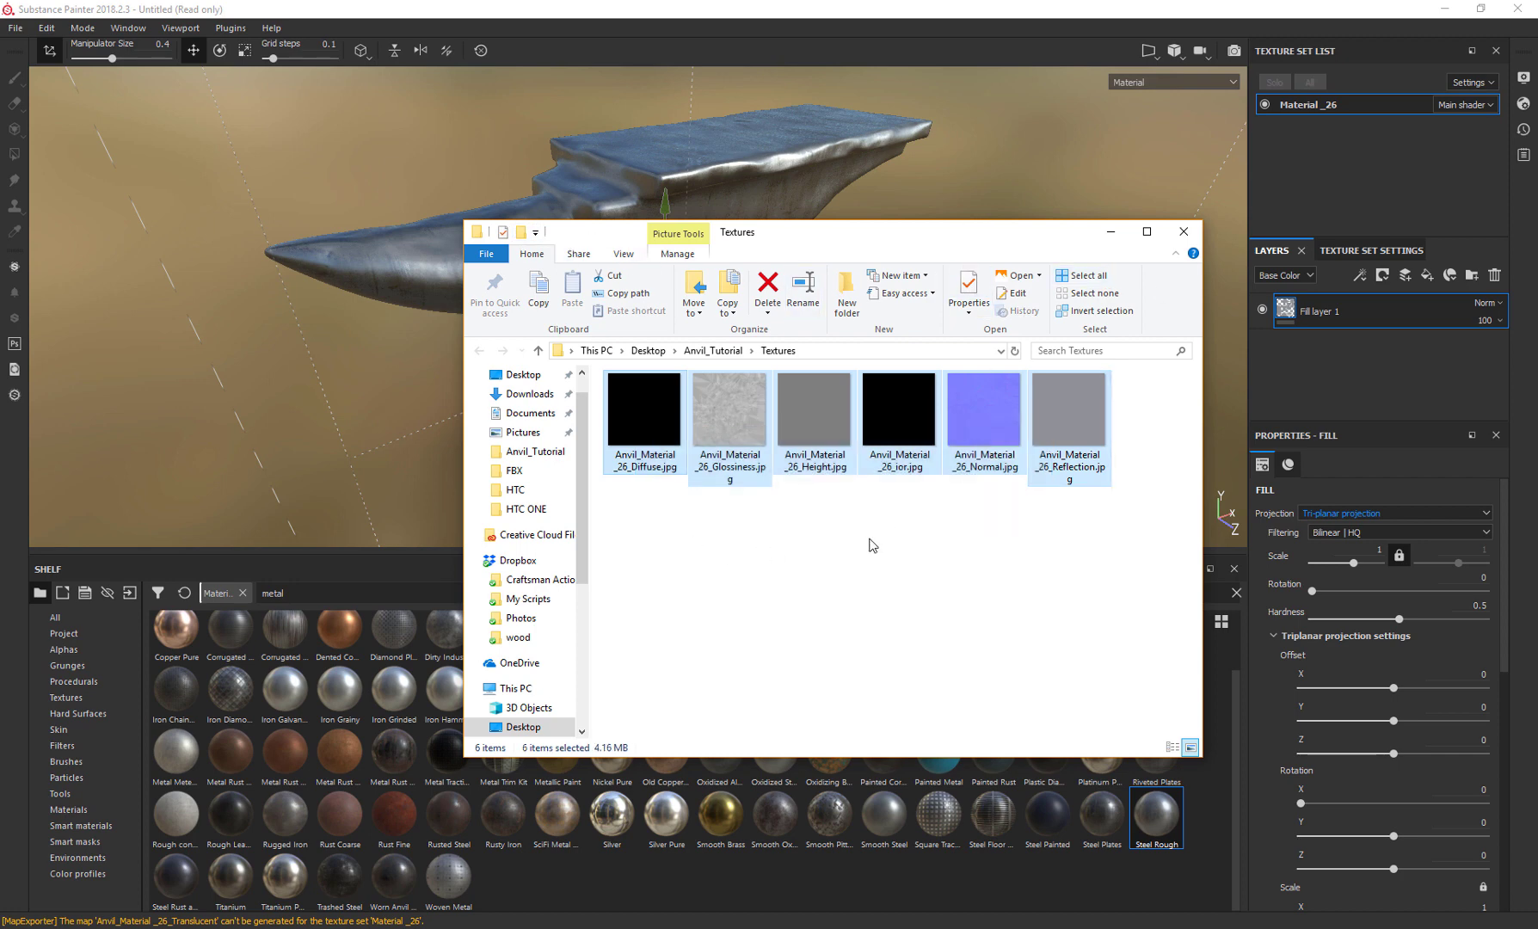
{"action": "left_click", "coordinate": [1111, 231]}
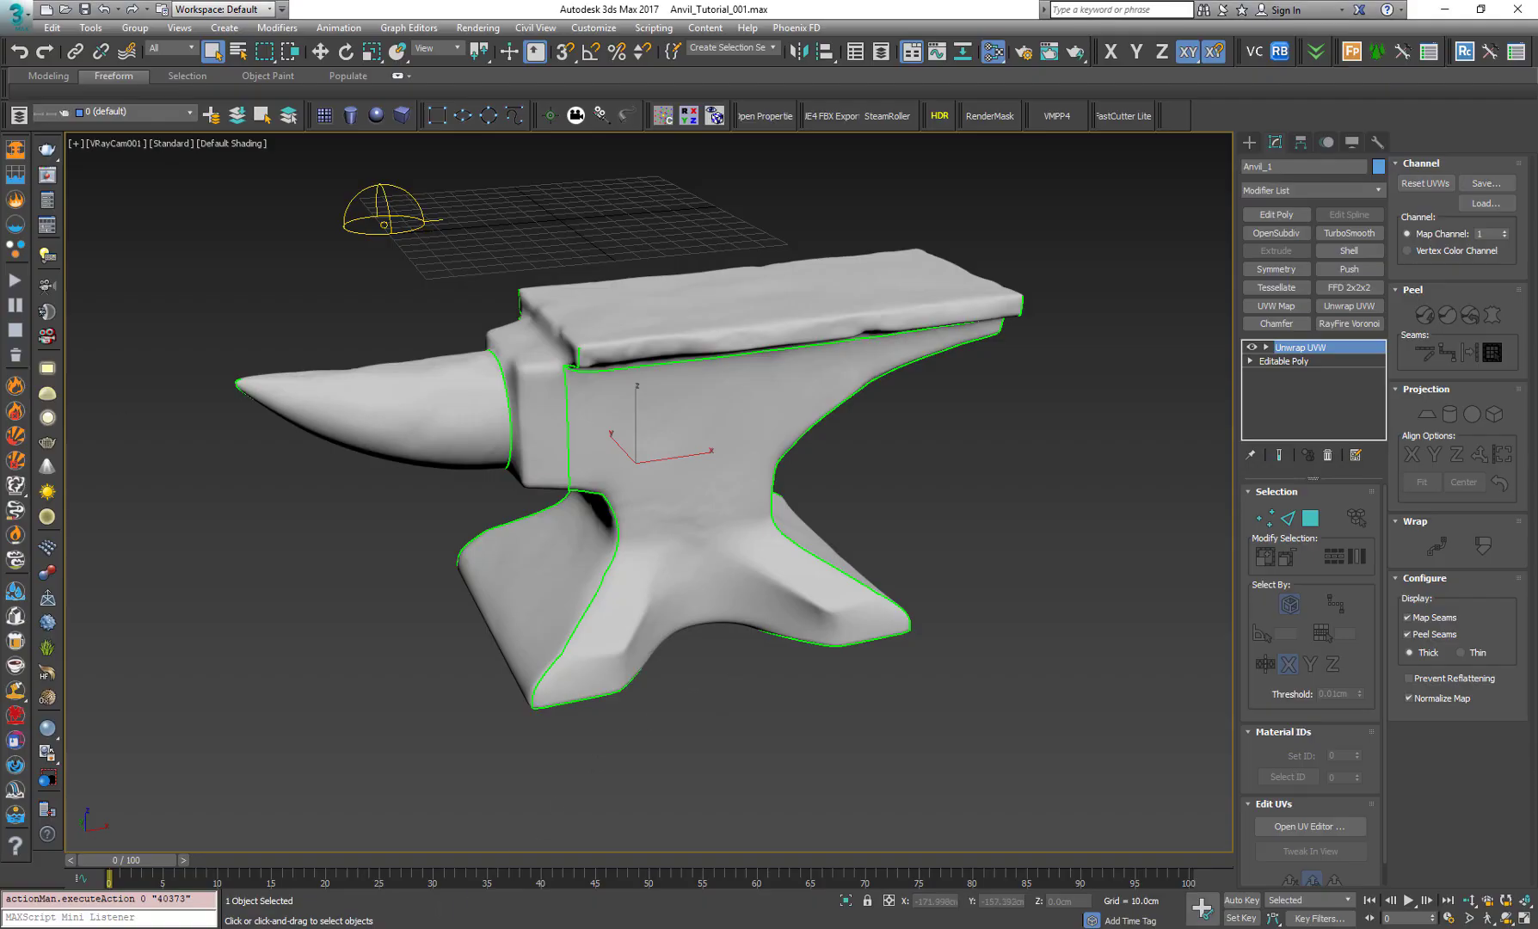
Step: Open the Slate Material Editor showing VRayMtl Material #25 and position its window
{"action": "key", "text": "m"}
{"action": "left_click_drag", "start_coordinate": [828, 222], "coordinate": [1000, 263]}
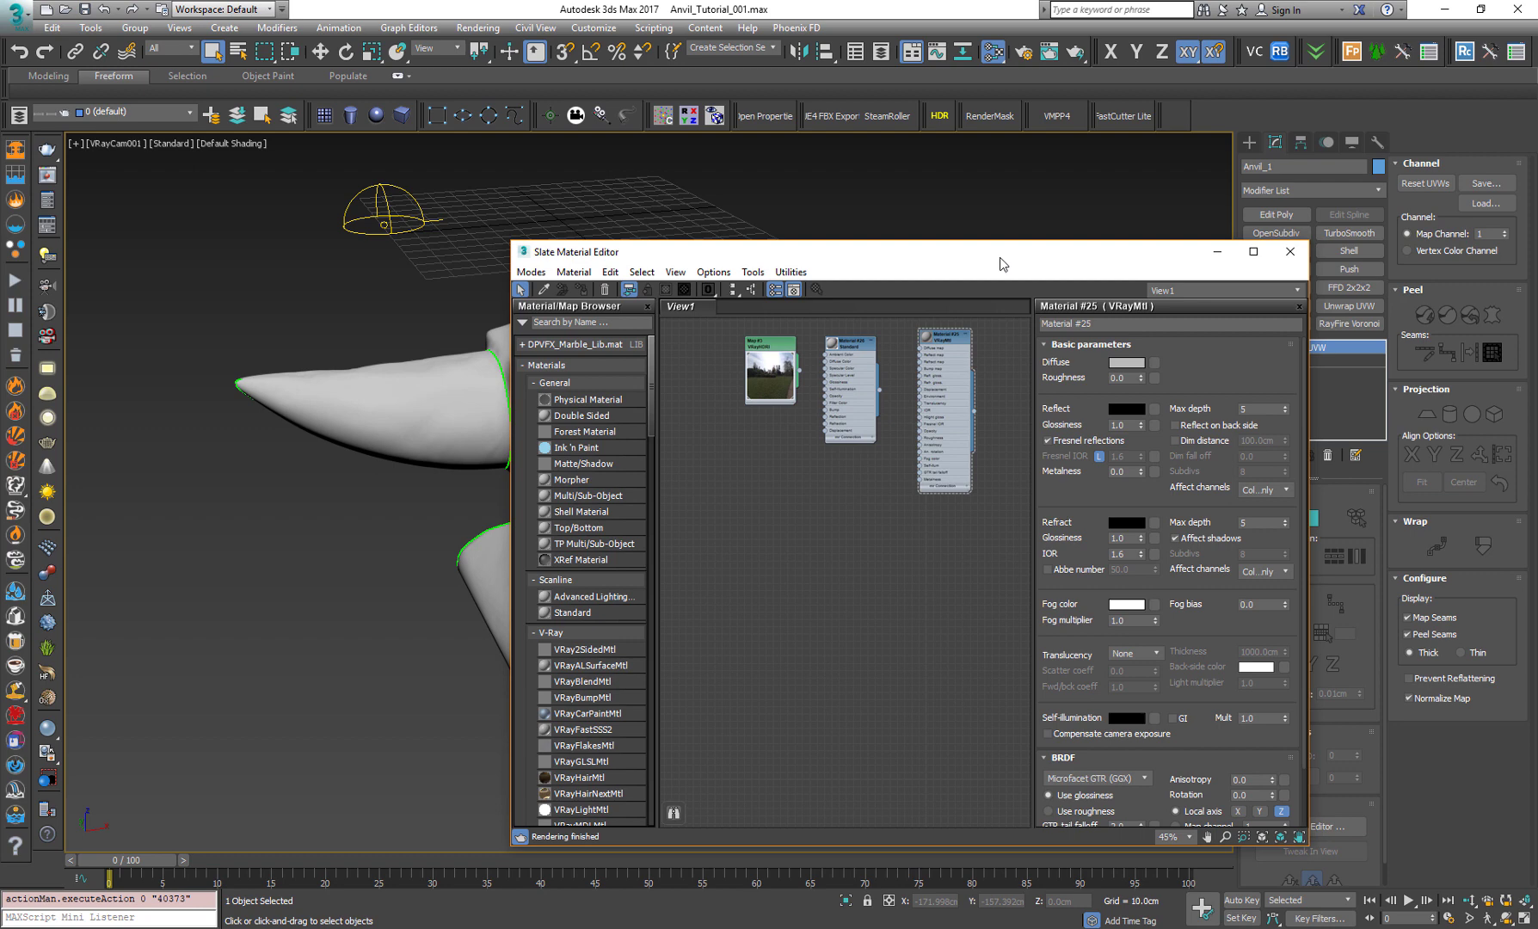
{"action": "left_click_drag", "start_coordinate": [1000, 263], "coordinate": [999, 246]}
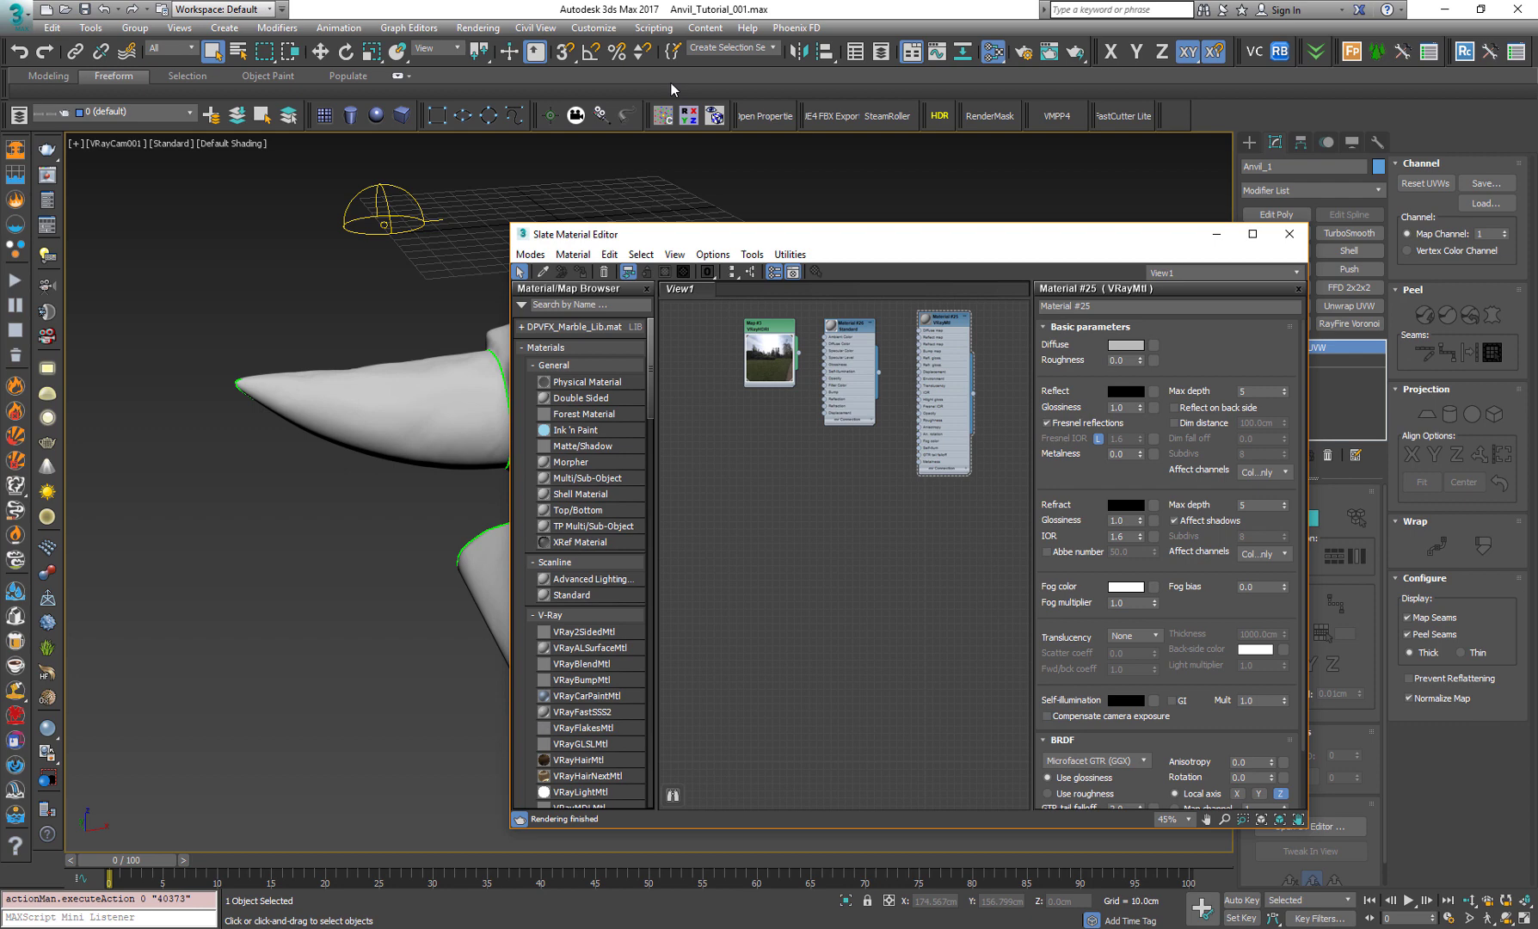
Step: Run the SubstancePainterToVRAY.mse script from the scripts folder via Scripting > Run Script
{"action": "left_click", "coordinate": [653, 28]}
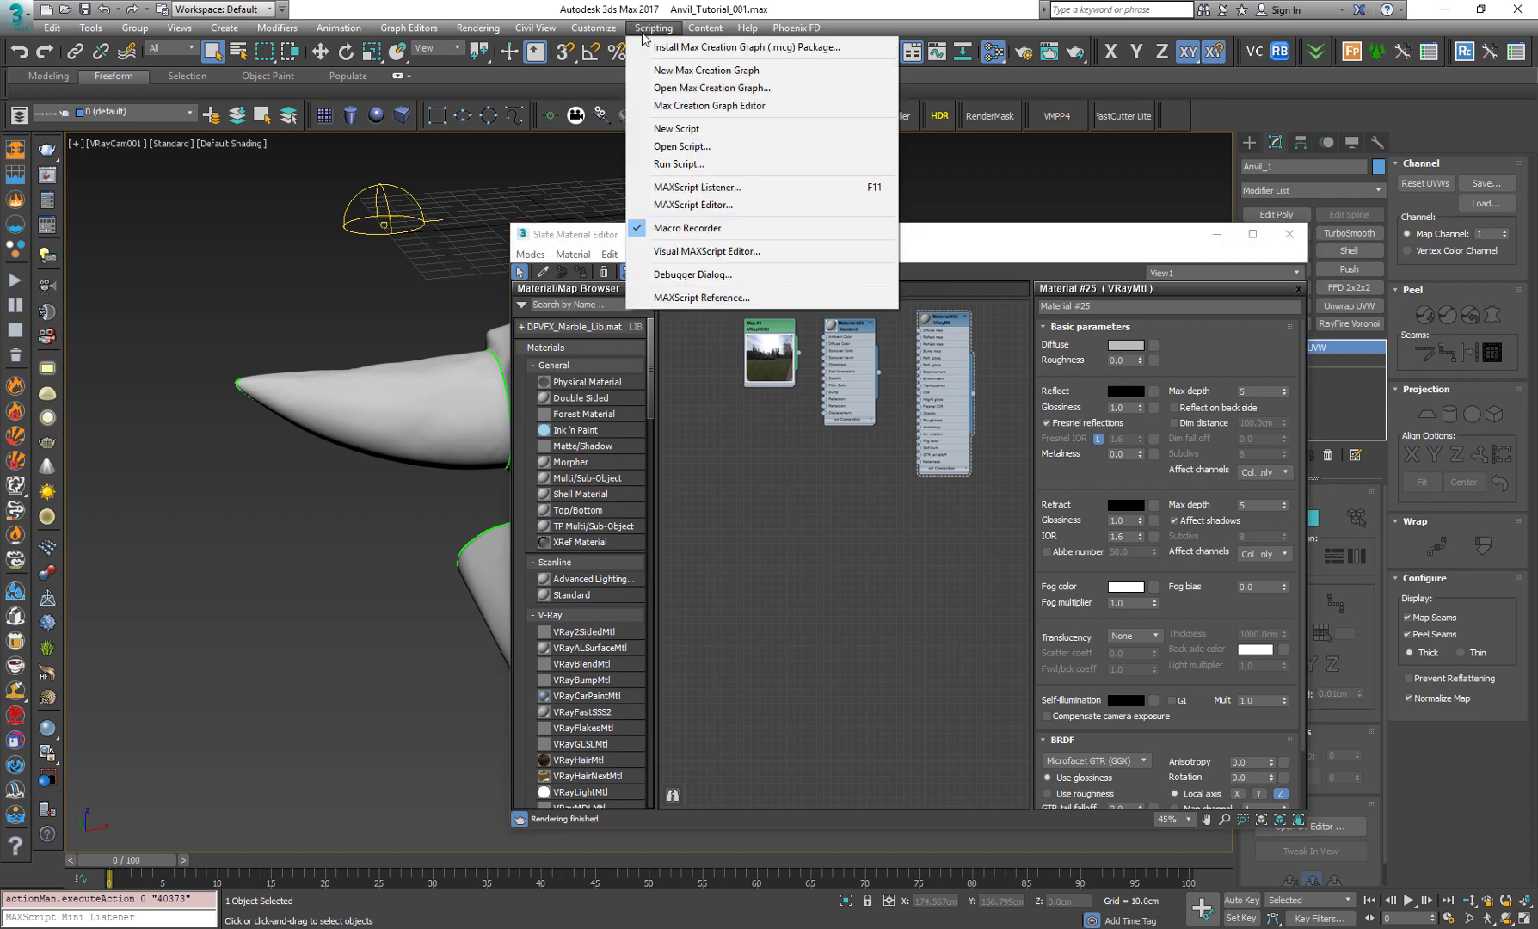
{"action": "left_click", "coordinate": [685, 165]}
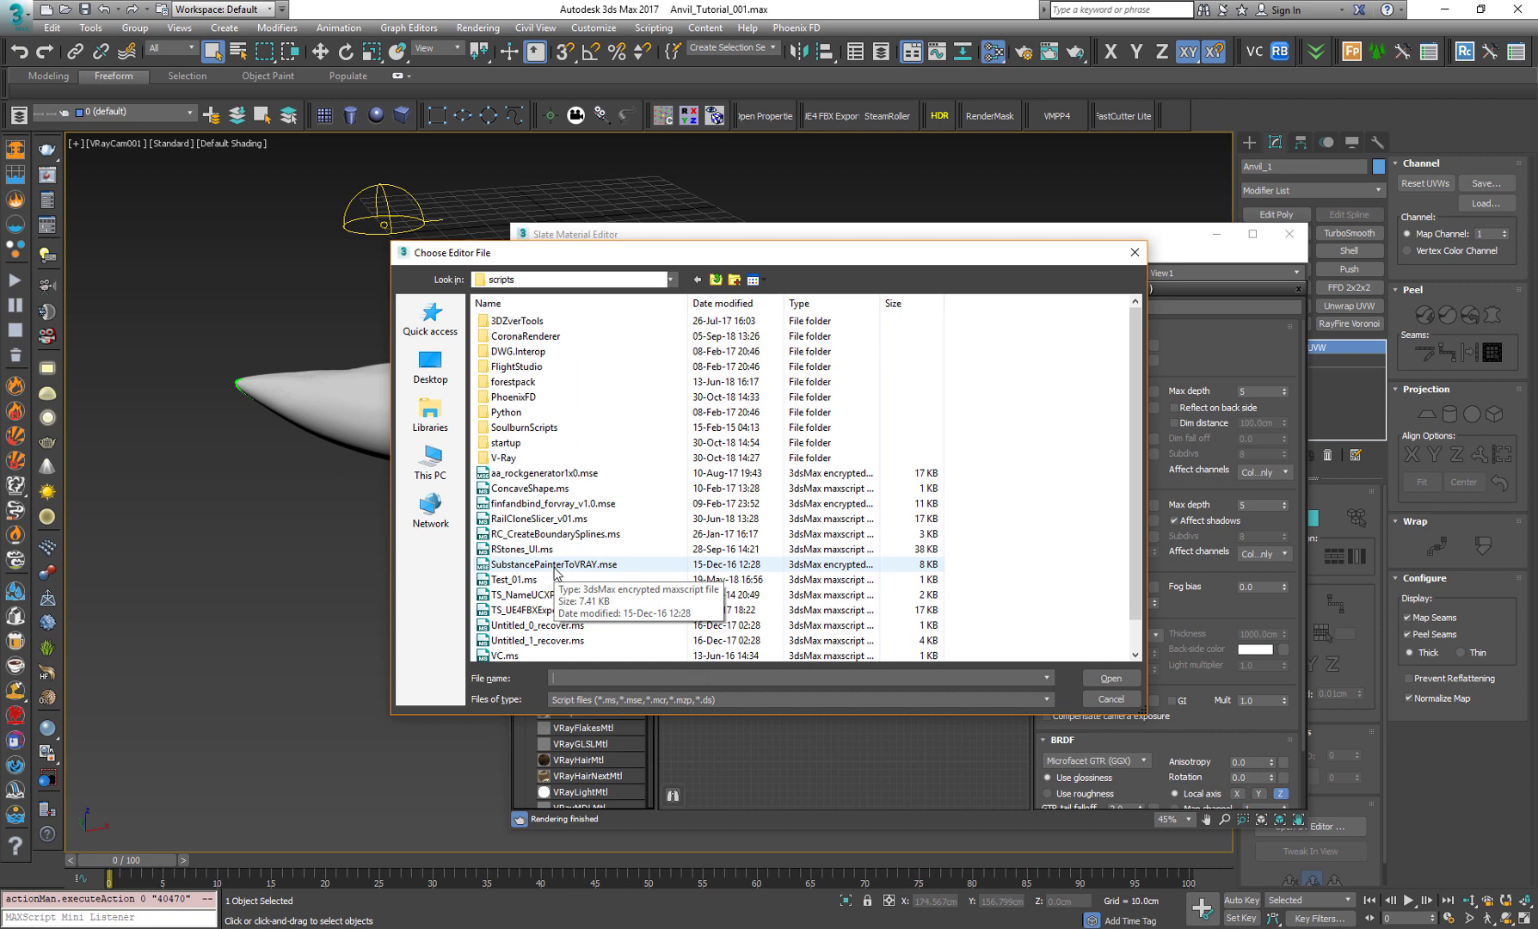
{"action": "double_click", "coordinate": [555, 566]}
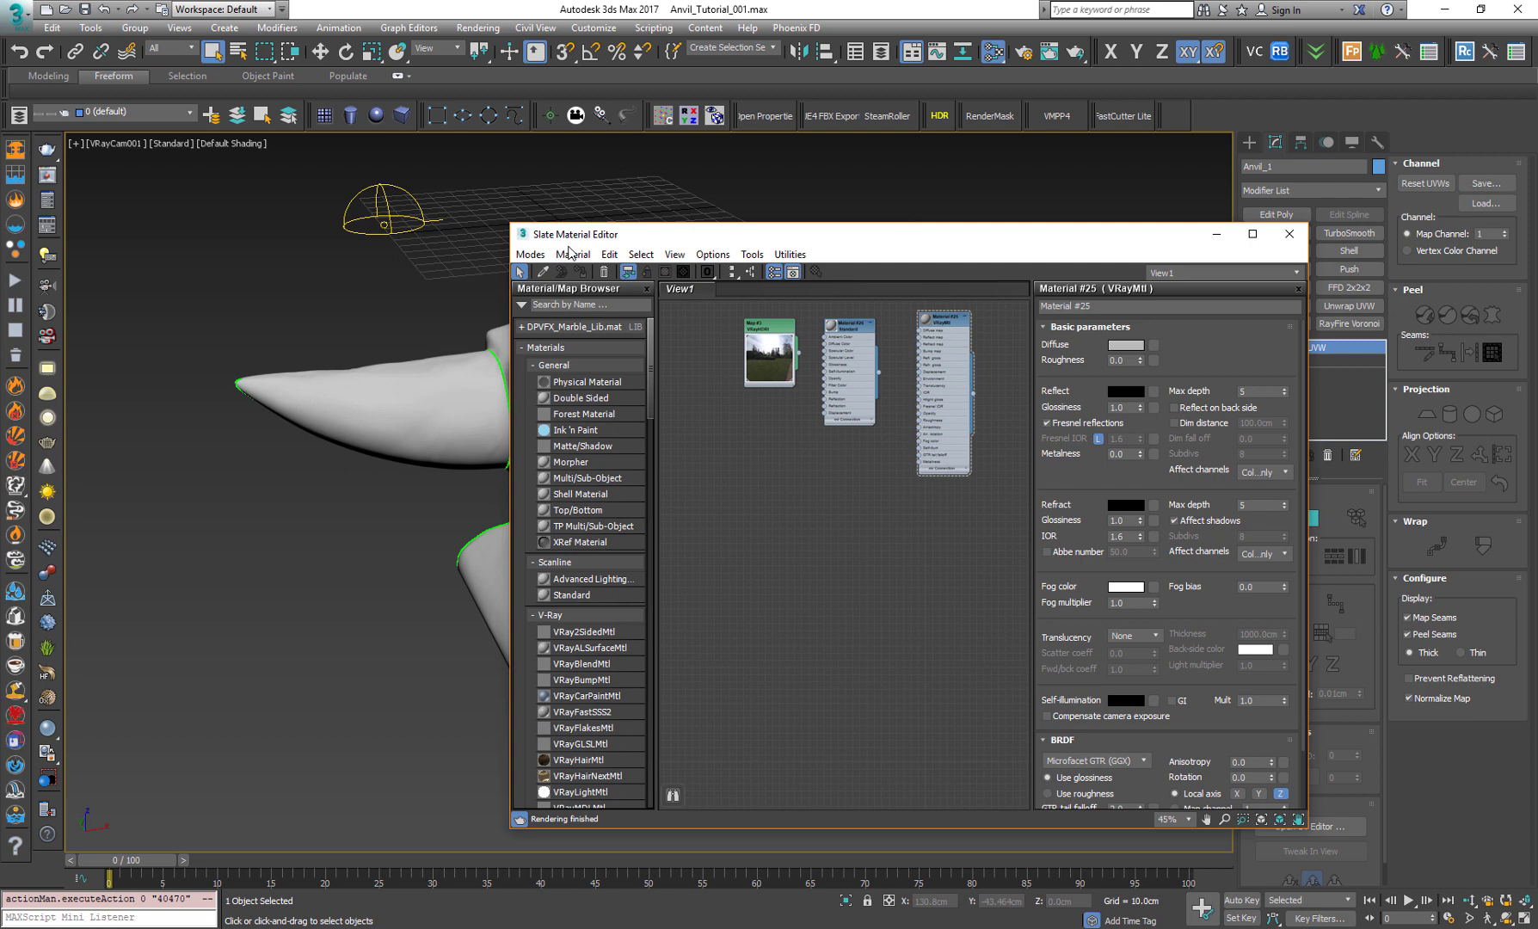
Step: Place the script beside the material editor and set its folder to Desktop > Anvil_Tutorial > Textures
{"action": "left_click_drag", "start_coordinate": [568, 243], "coordinate": [0, 246]}
{"action": "mouse_move", "coordinate": [716, 247]}
{"action": "left_mouse_down"}
{"action": "mouse_move", "coordinate": [839, 216]}
{"action": "mouse_move", "coordinate": [957, 214]}
{"action": "left_mouse_up"}
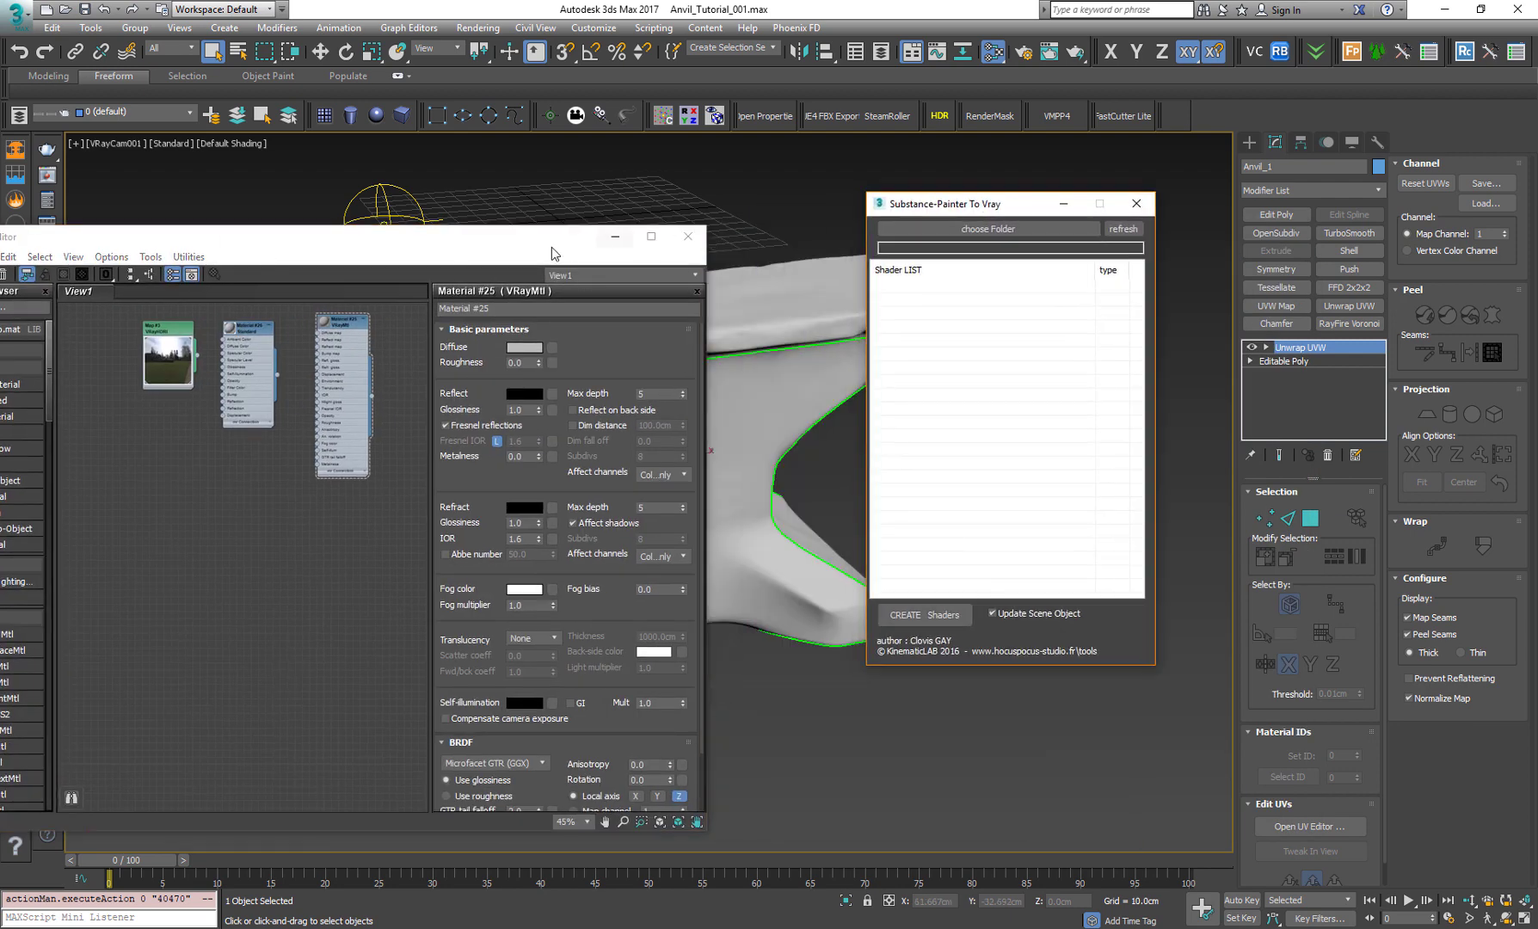
{"action": "left_click_drag", "start_coordinate": [555, 244], "coordinate": [768, 187]}
{"action": "left_click_drag", "start_coordinate": [997, 207], "coordinate": [1017, 229]}
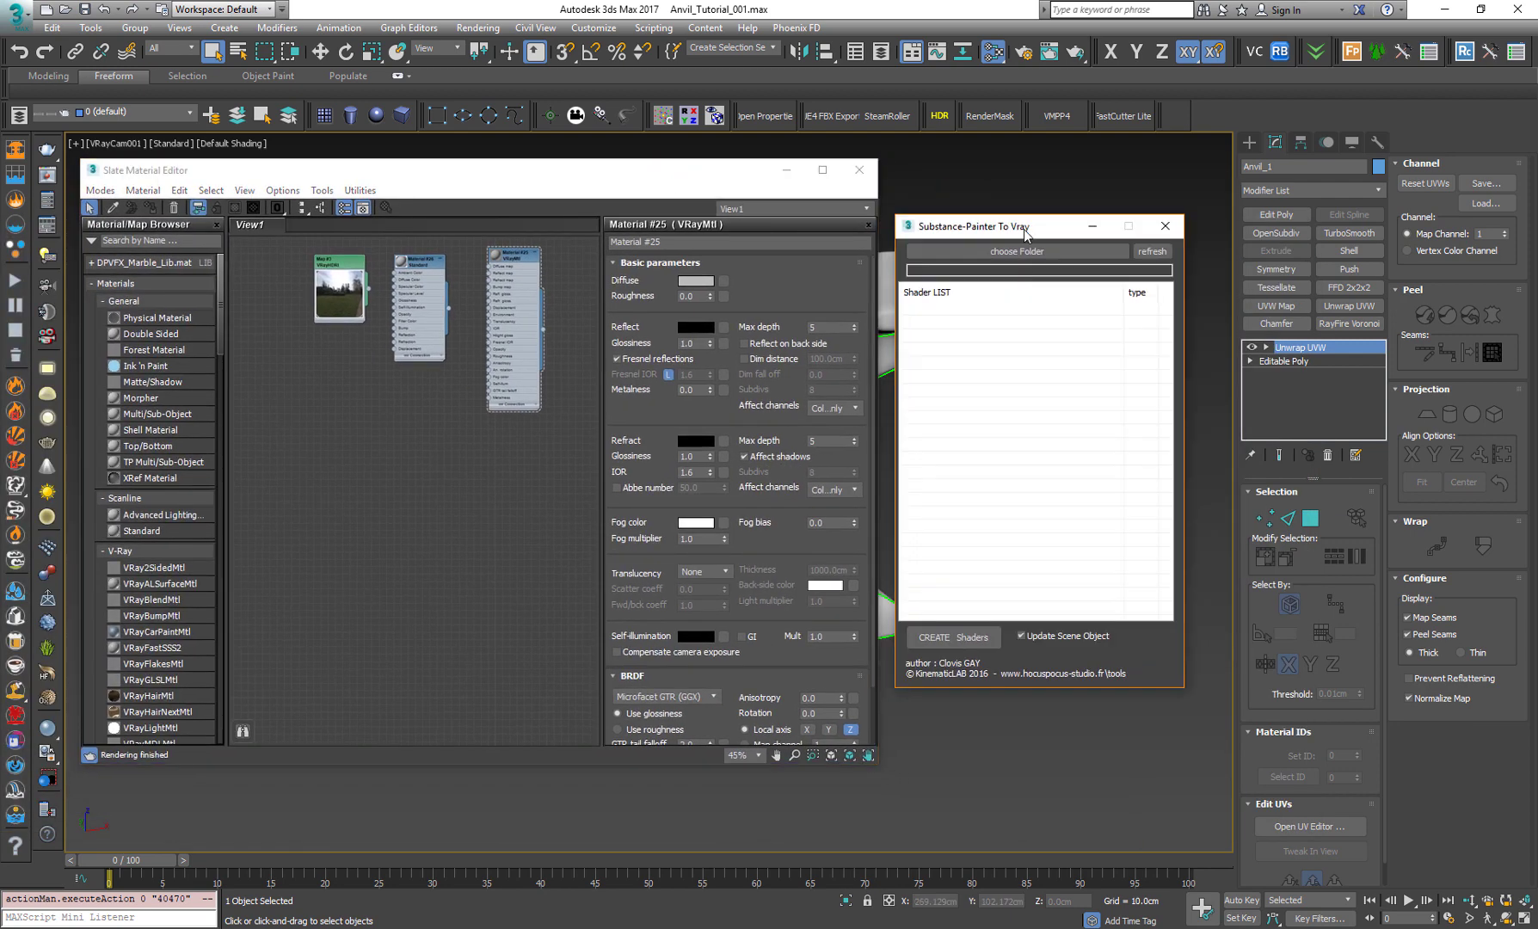
{"action": "left_click", "coordinate": [1039, 261]}
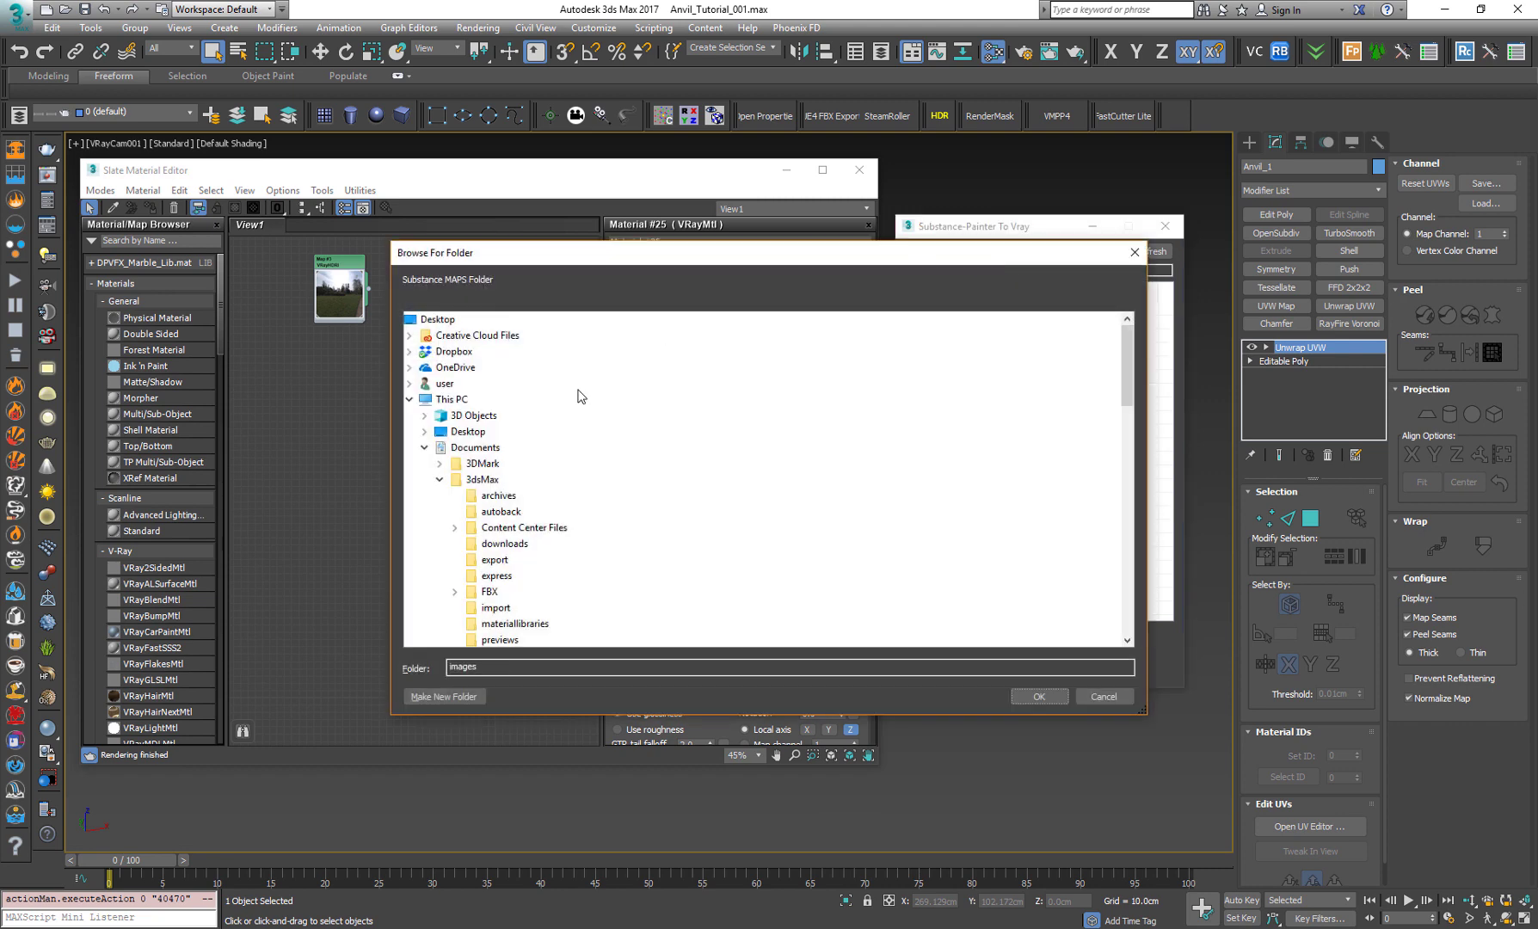
{"action": "left_click", "coordinate": [423, 431]}
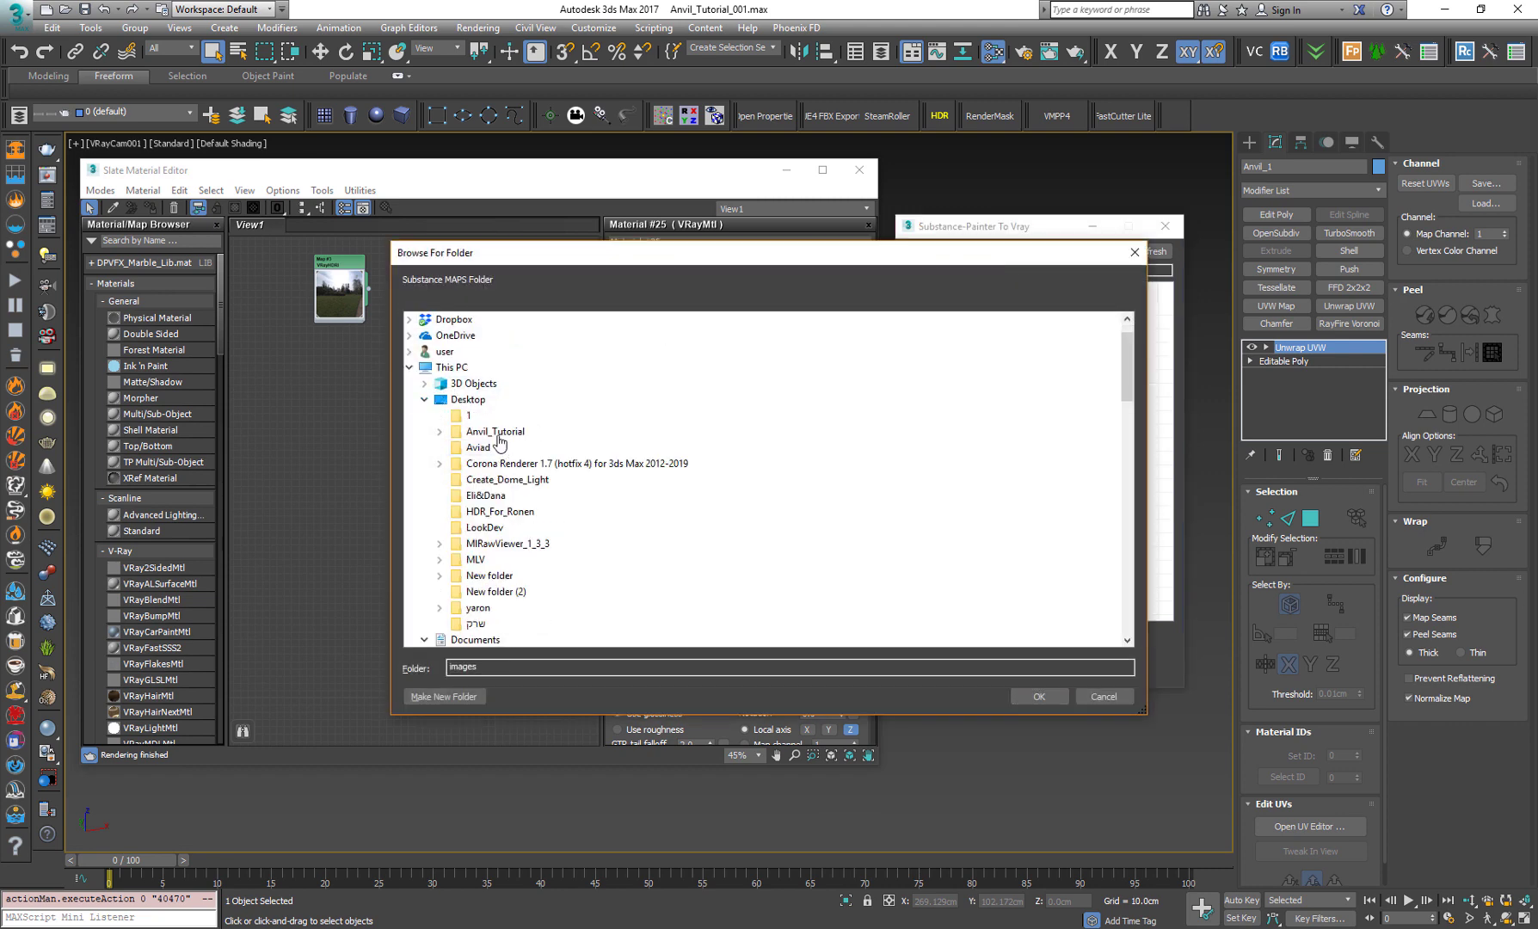
{"action": "left_click", "coordinate": [496, 431]}
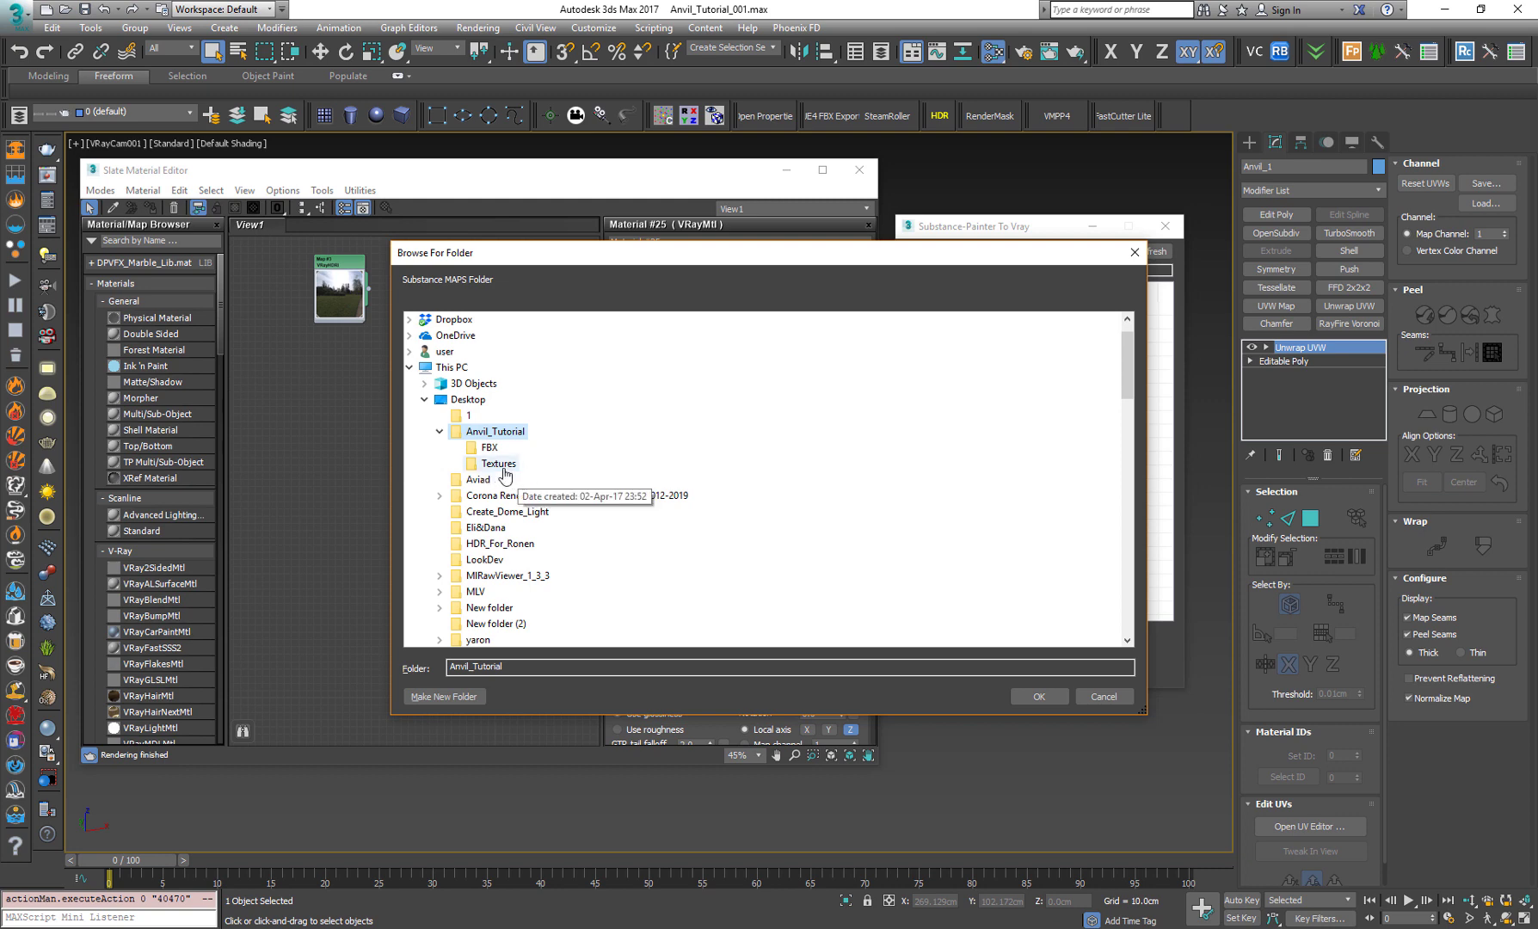
{"action": "left_click", "coordinate": [499, 468]}
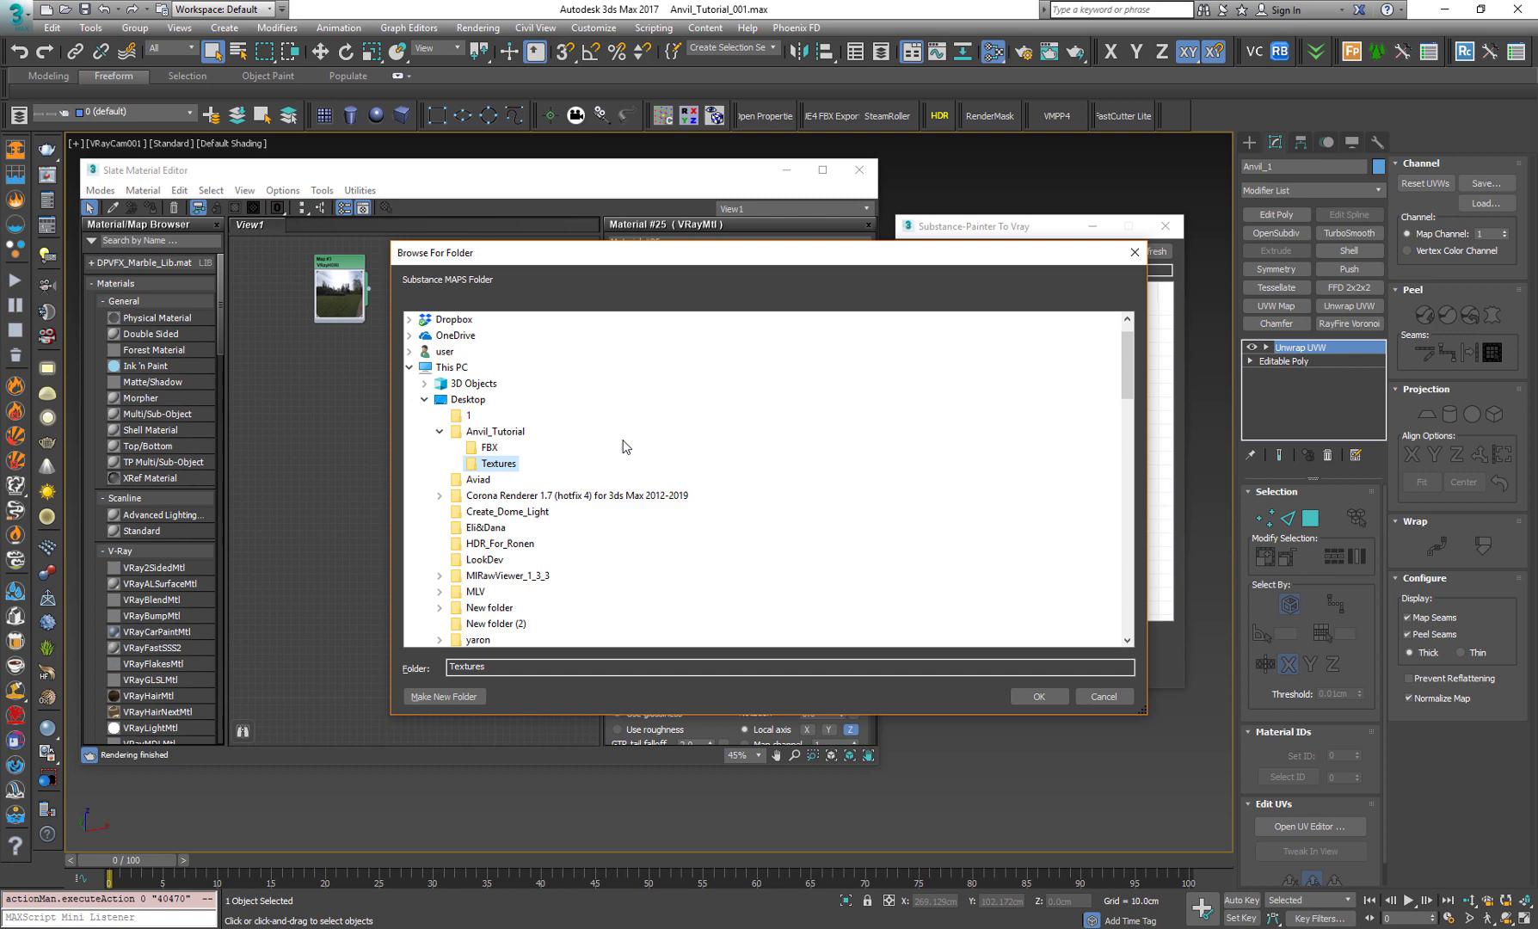
{"action": "left_click", "coordinate": [1039, 698]}
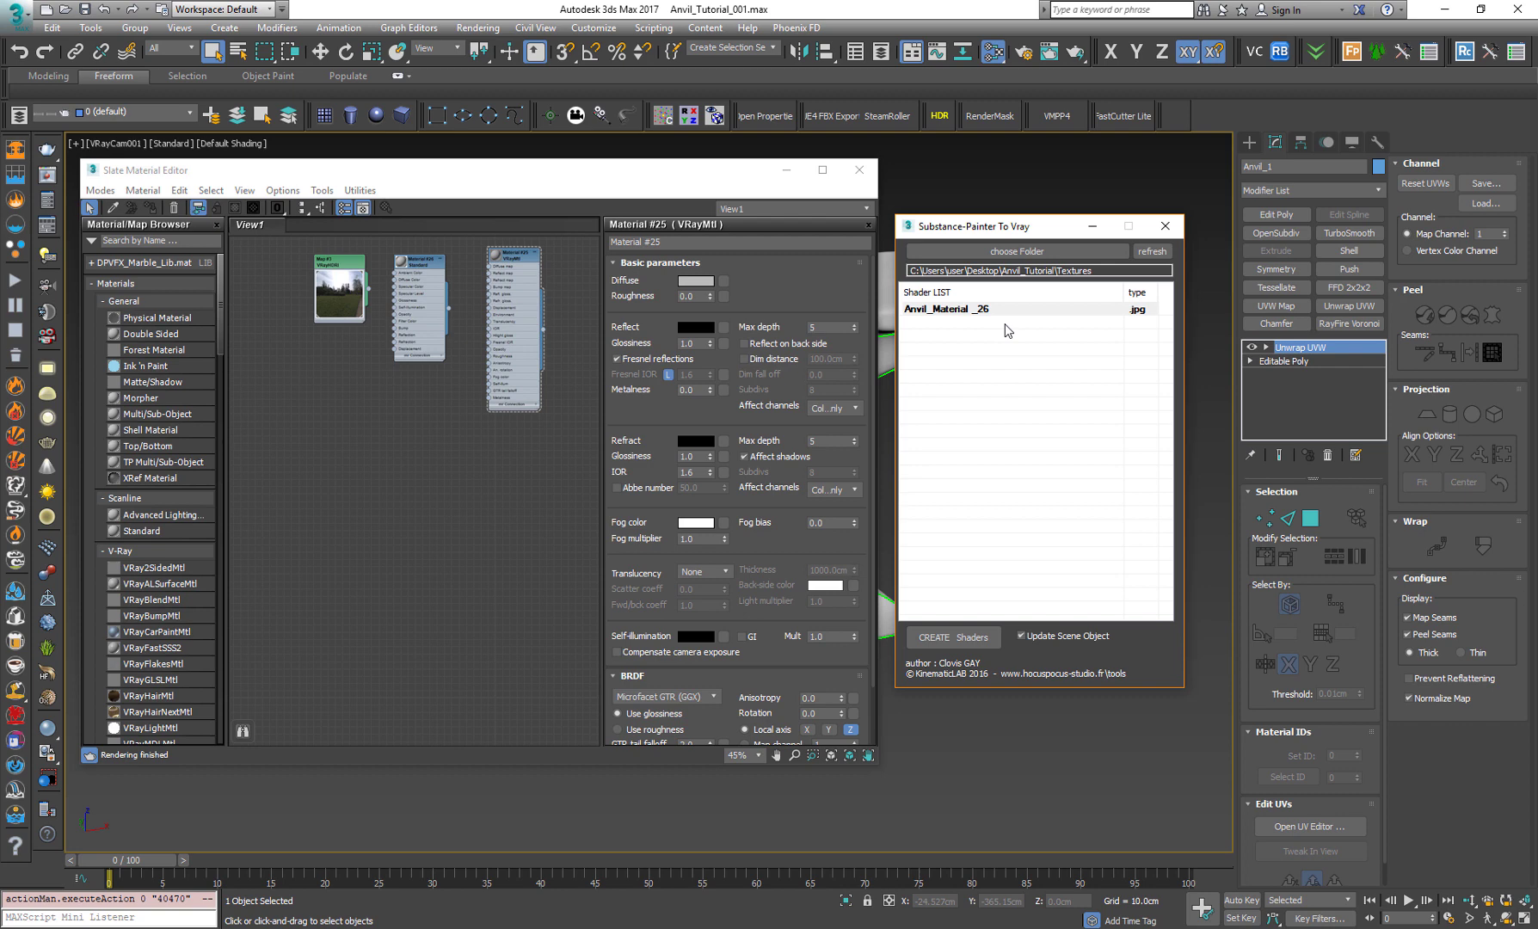
Step: Create the V-Ray shader Anvil_Material _26 and display its parameters and preview
{"action": "left_click", "coordinate": [939, 645]}
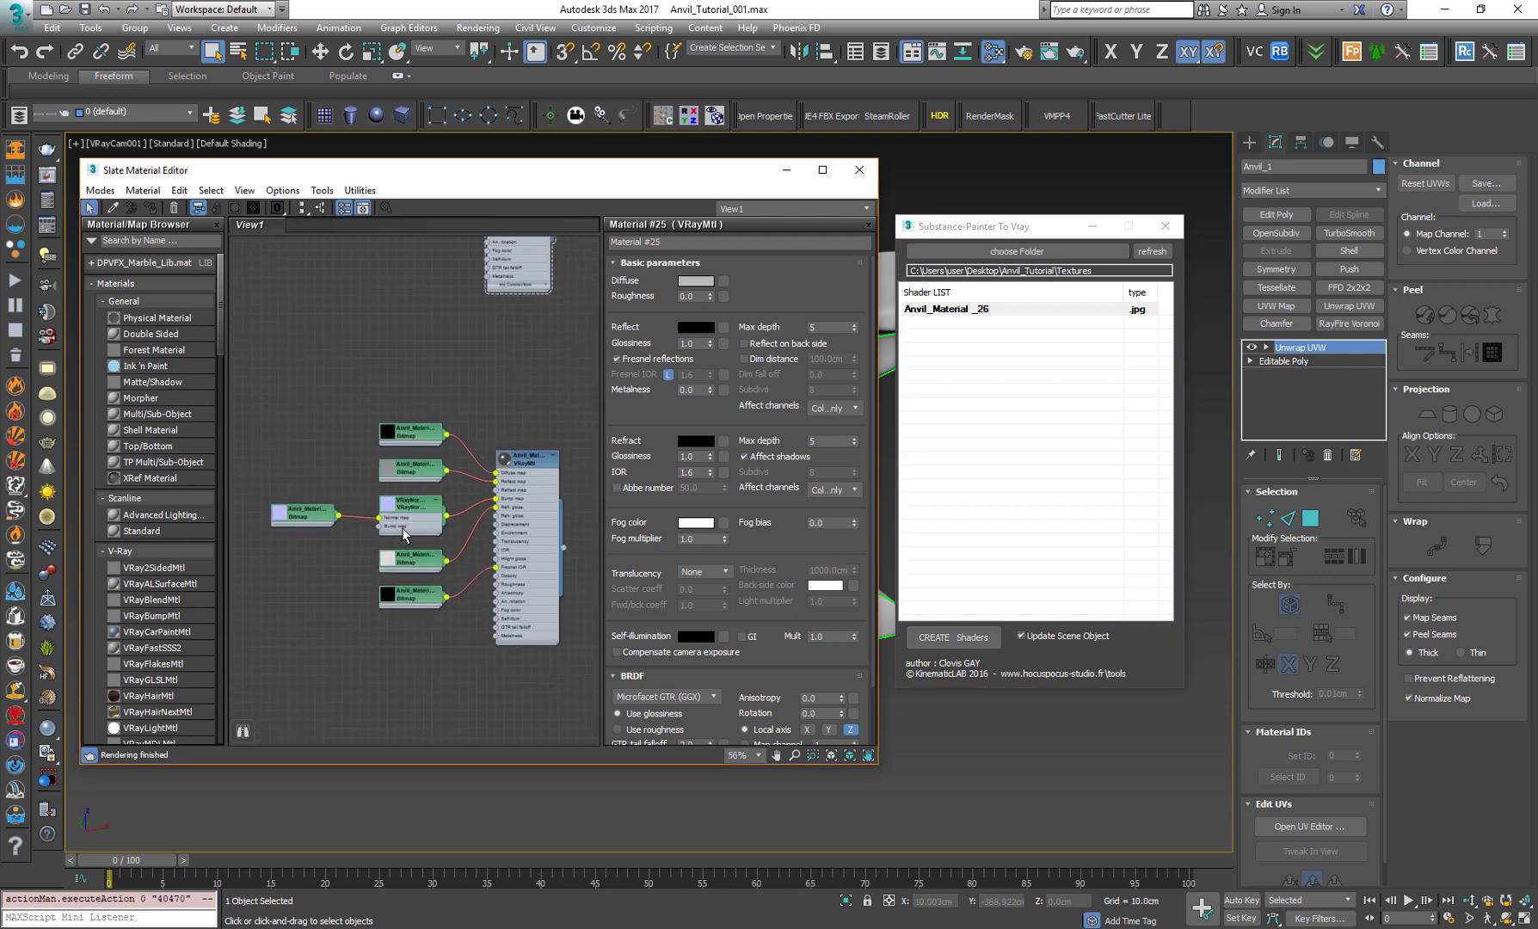
{"action": "left_click", "coordinate": [525, 461]}
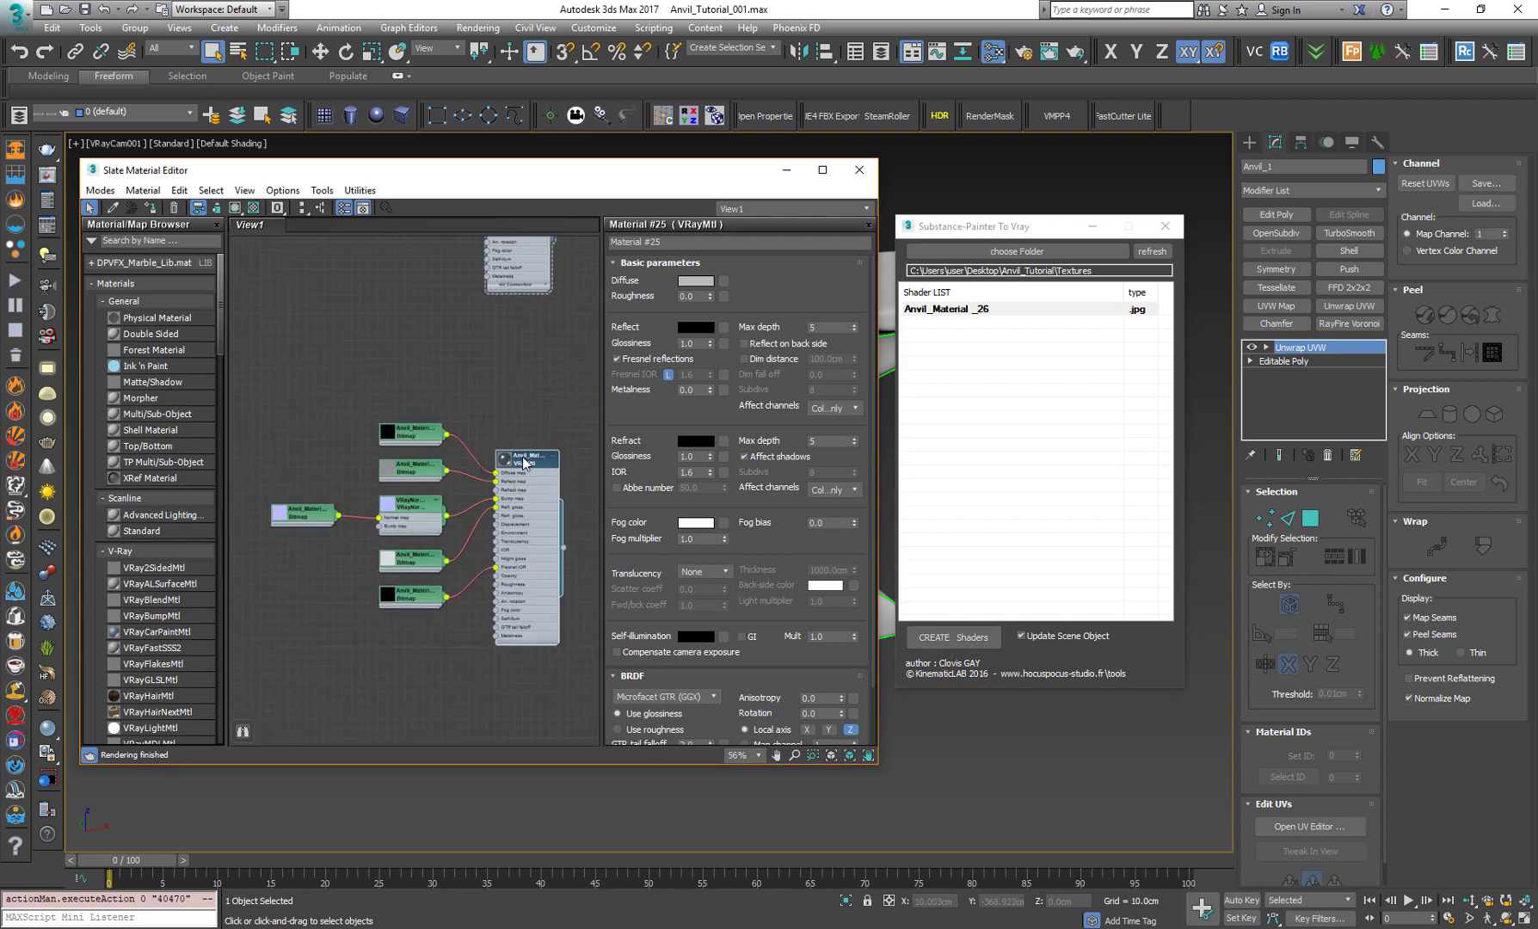
{"action": "left_click", "coordinate": [502, 461]}
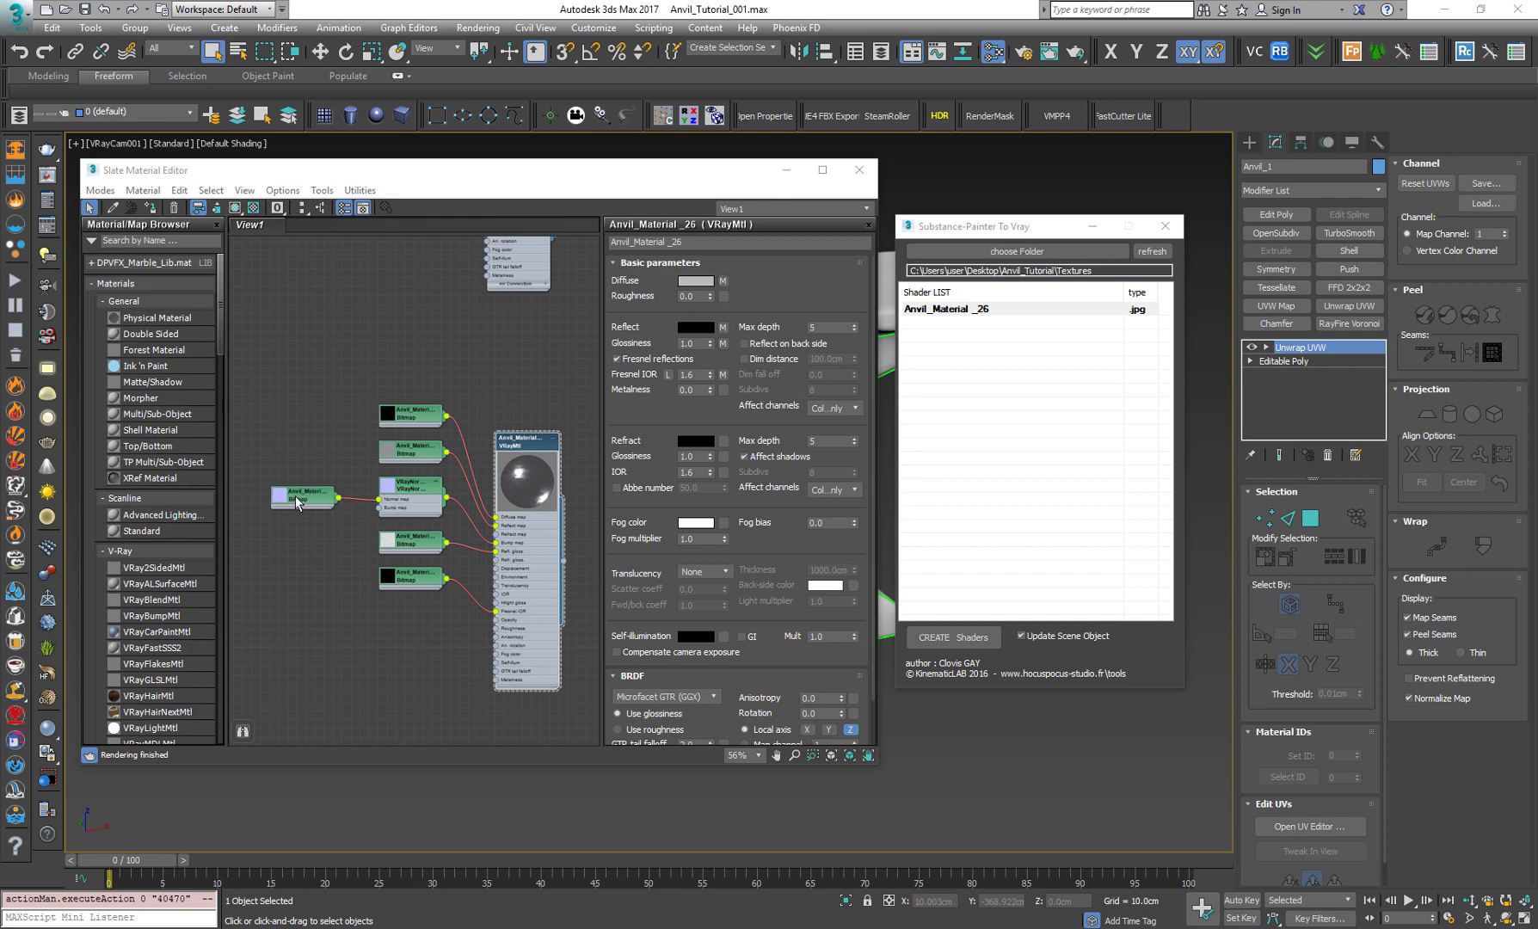
Step: Reload the Normal and Diffuse bitmap nodes with their exported Anvil_Material _26 JPEG files
{"action": "double_click", "coordinate": [327, 503]}
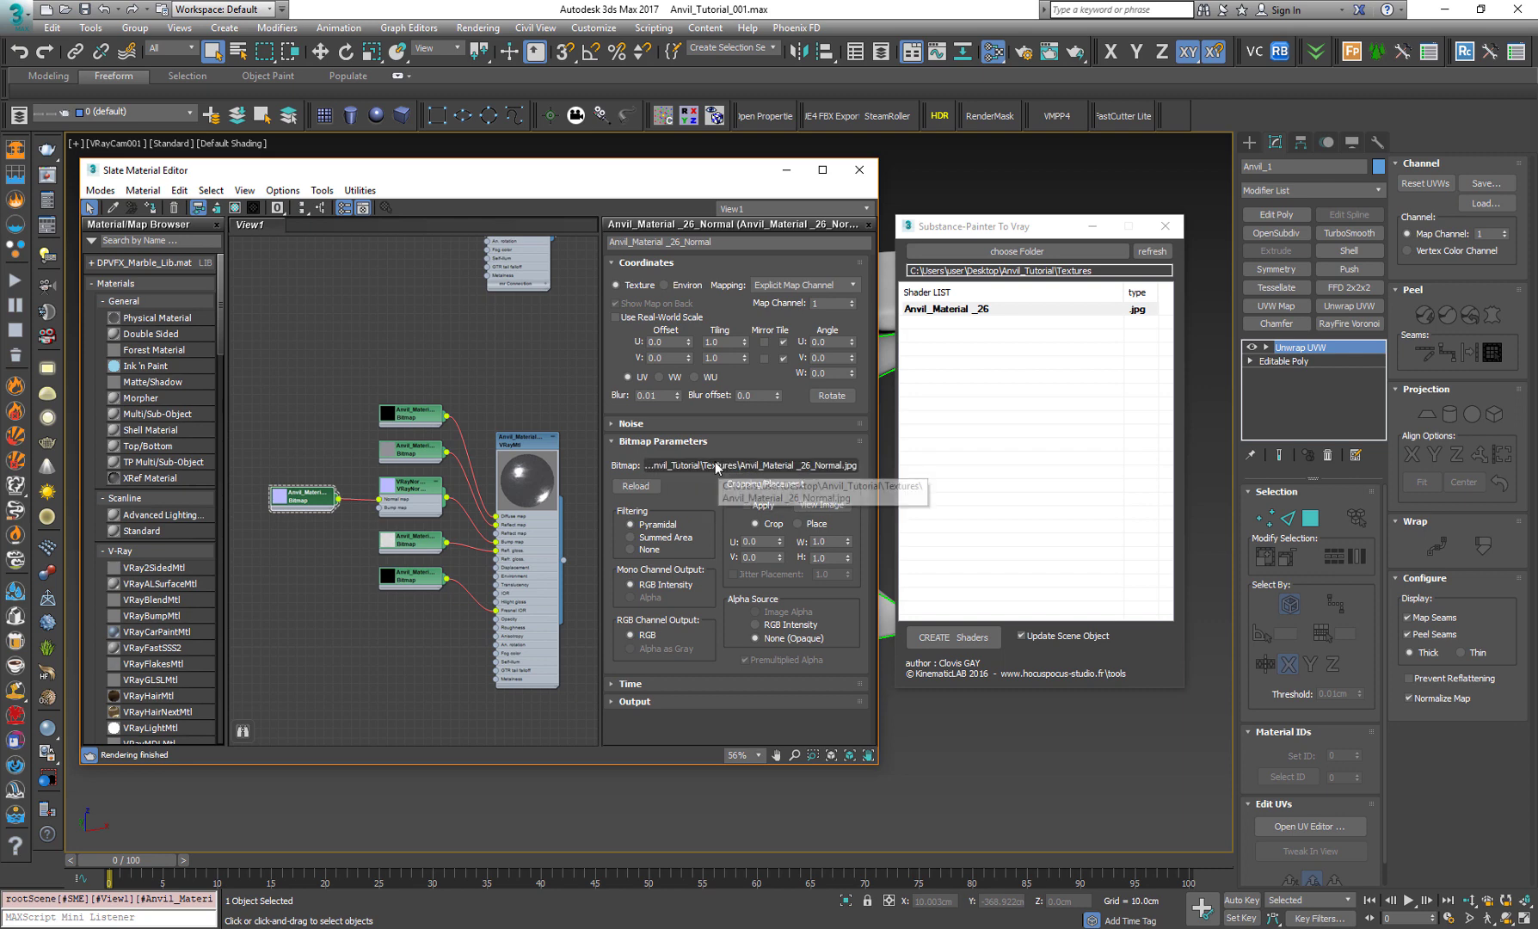
{"action": "left_click", "coordinate": [672, 466]}
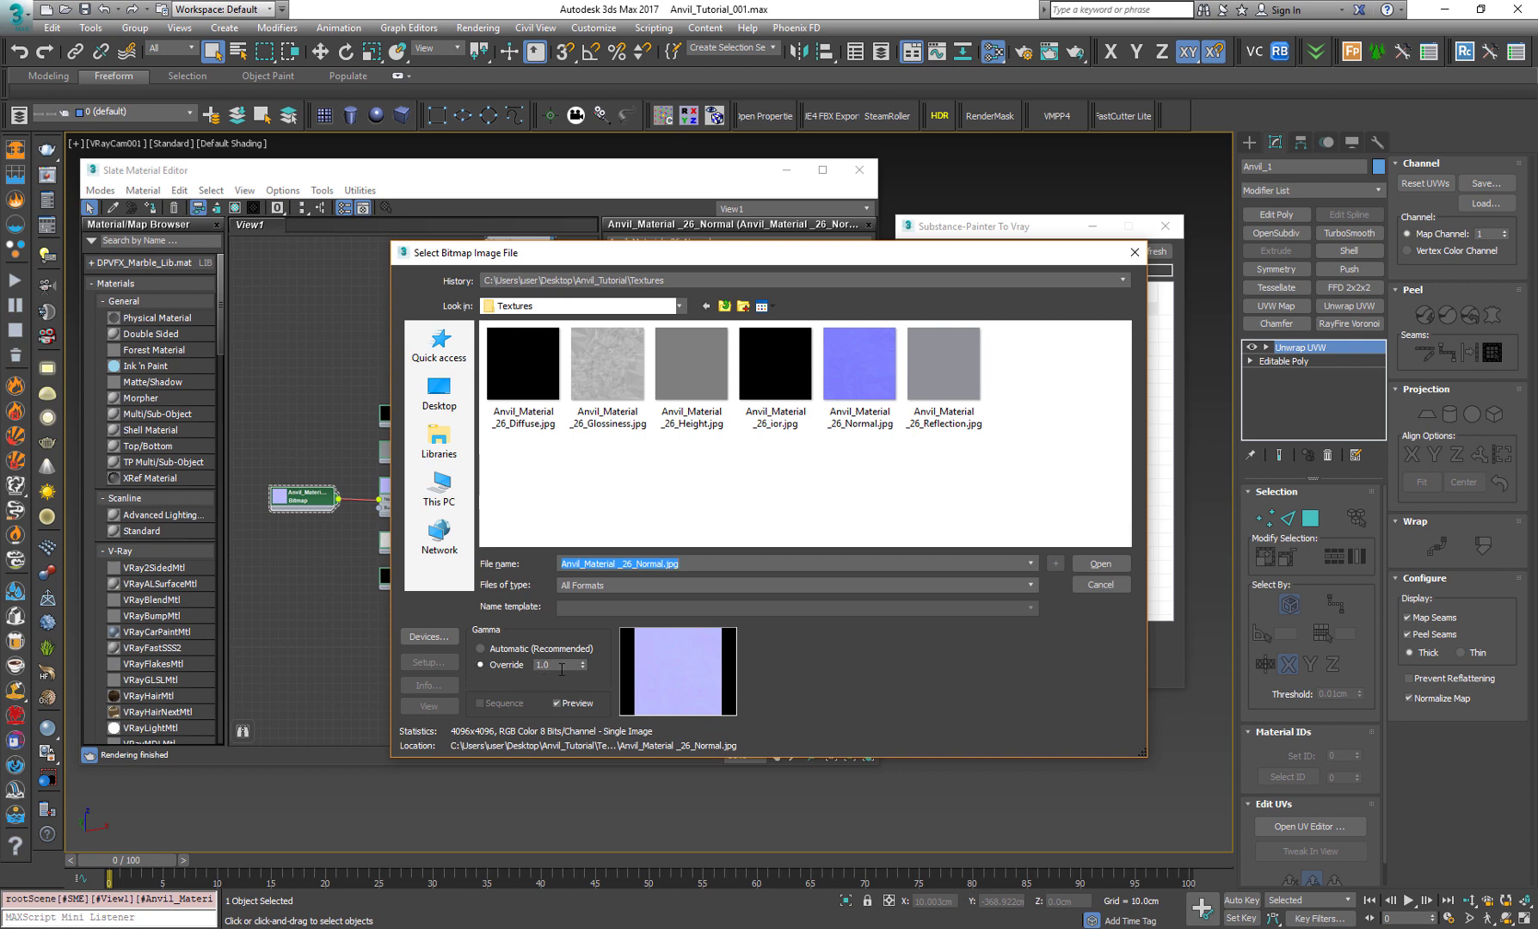
{"action": "left_click", "coordinate": [1100, 564]}
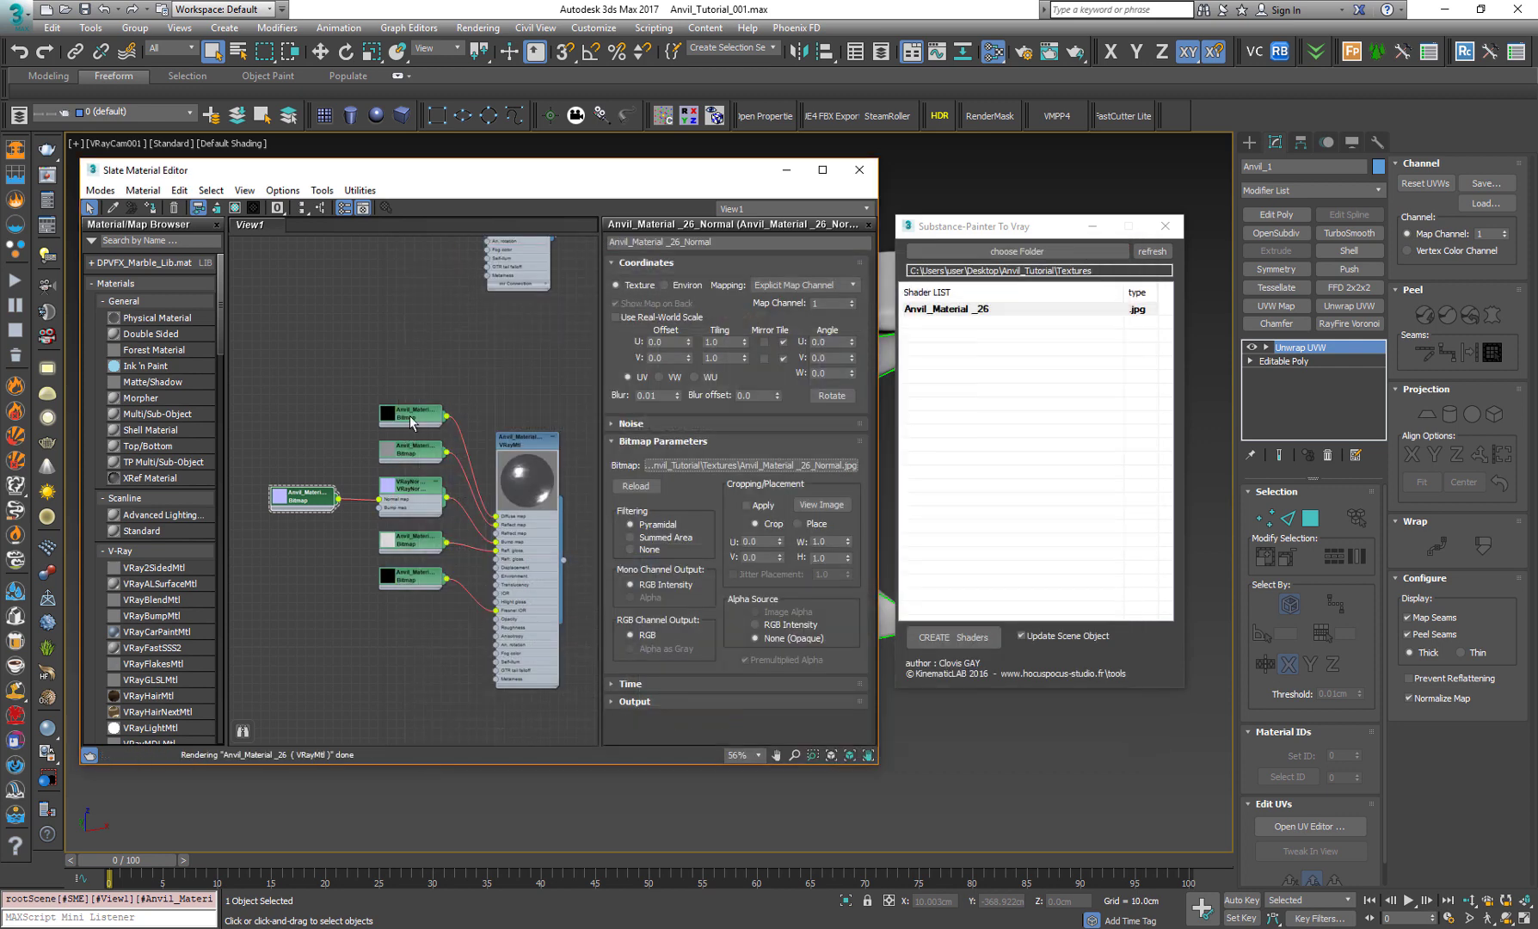
{"action": "double_click", "coordinate": [410, 419]}
{"action": "left_click", "coordinate": [669, 467]}
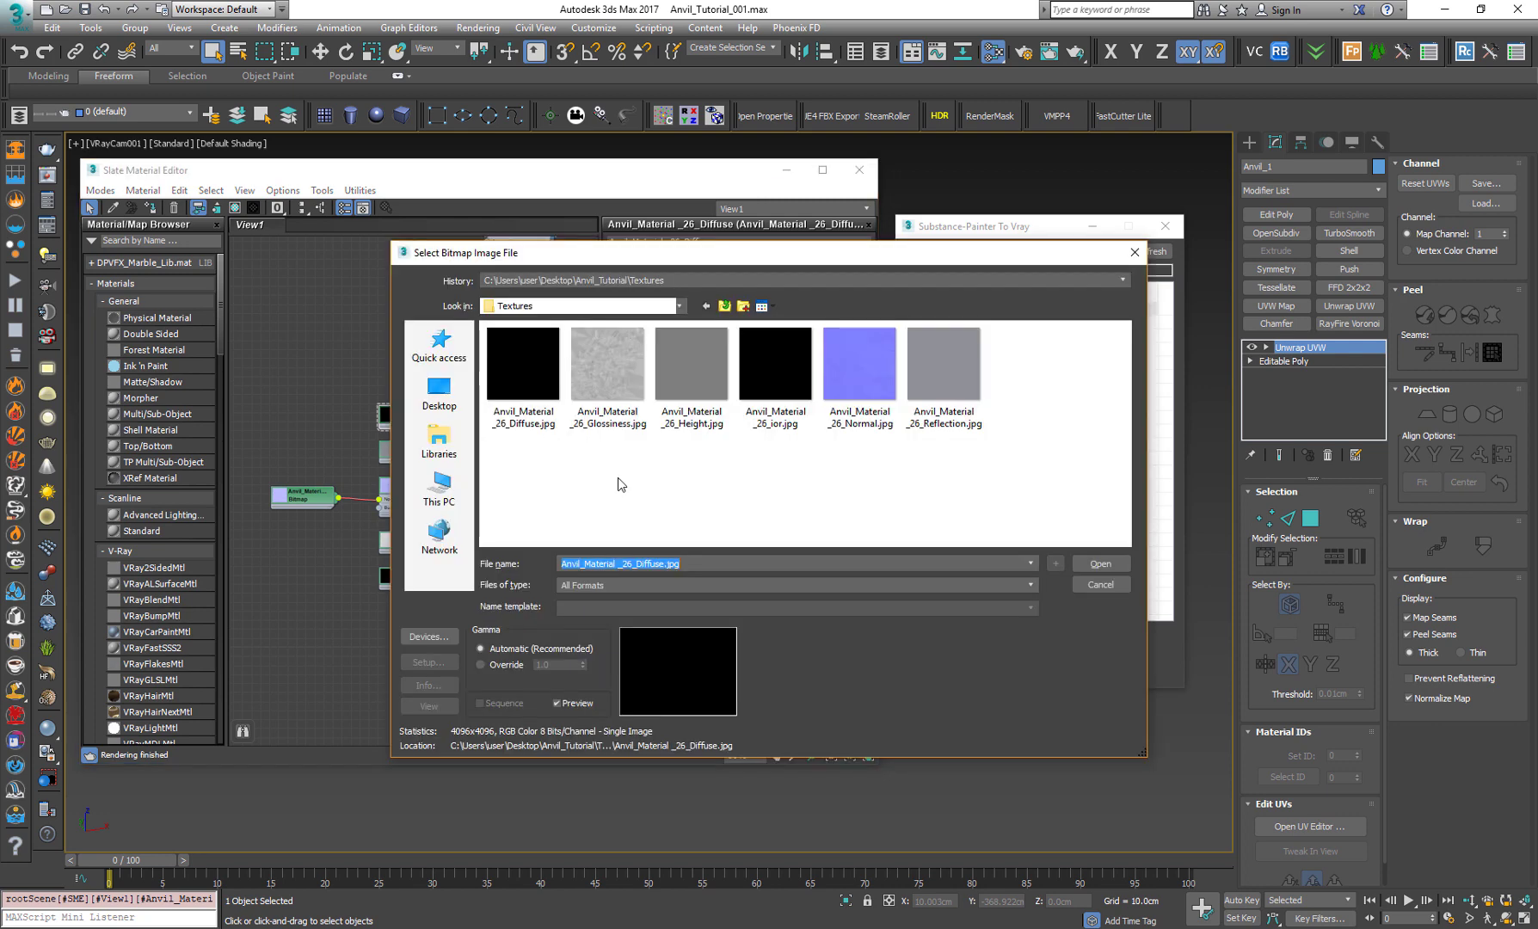
{"action": "left_click", "coordinate": [1081, 584]}
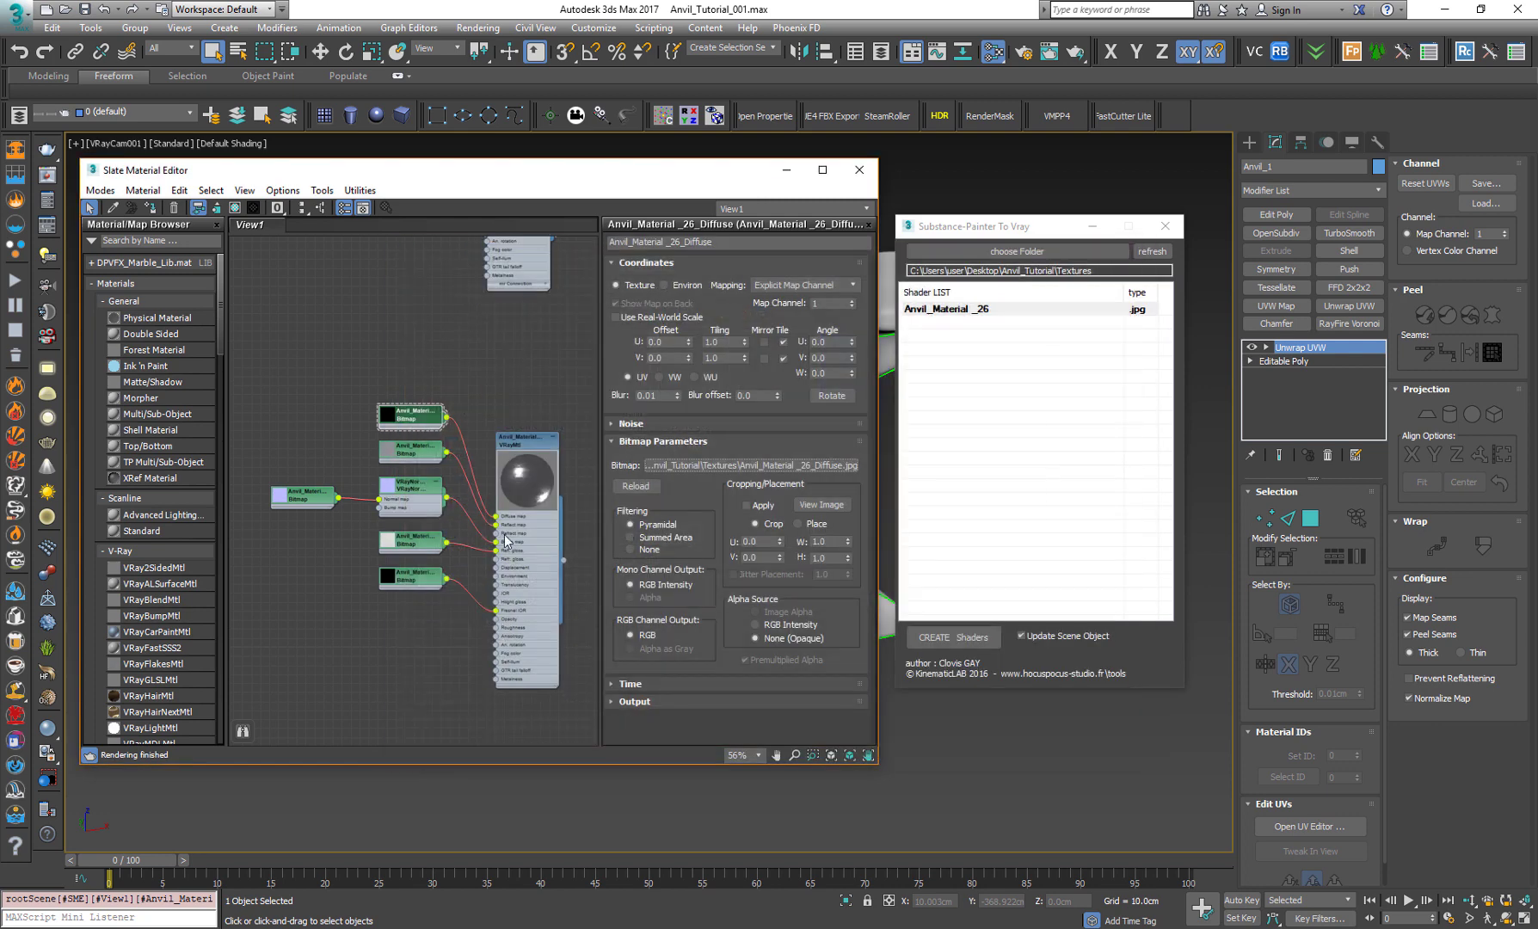
Step: Assign Anvil_Material _26 to the anvil and show its maps in the viewport
{"action": "left_click_drag", "start_coordinate": [572, 169], "coordinate": [879, 420]}
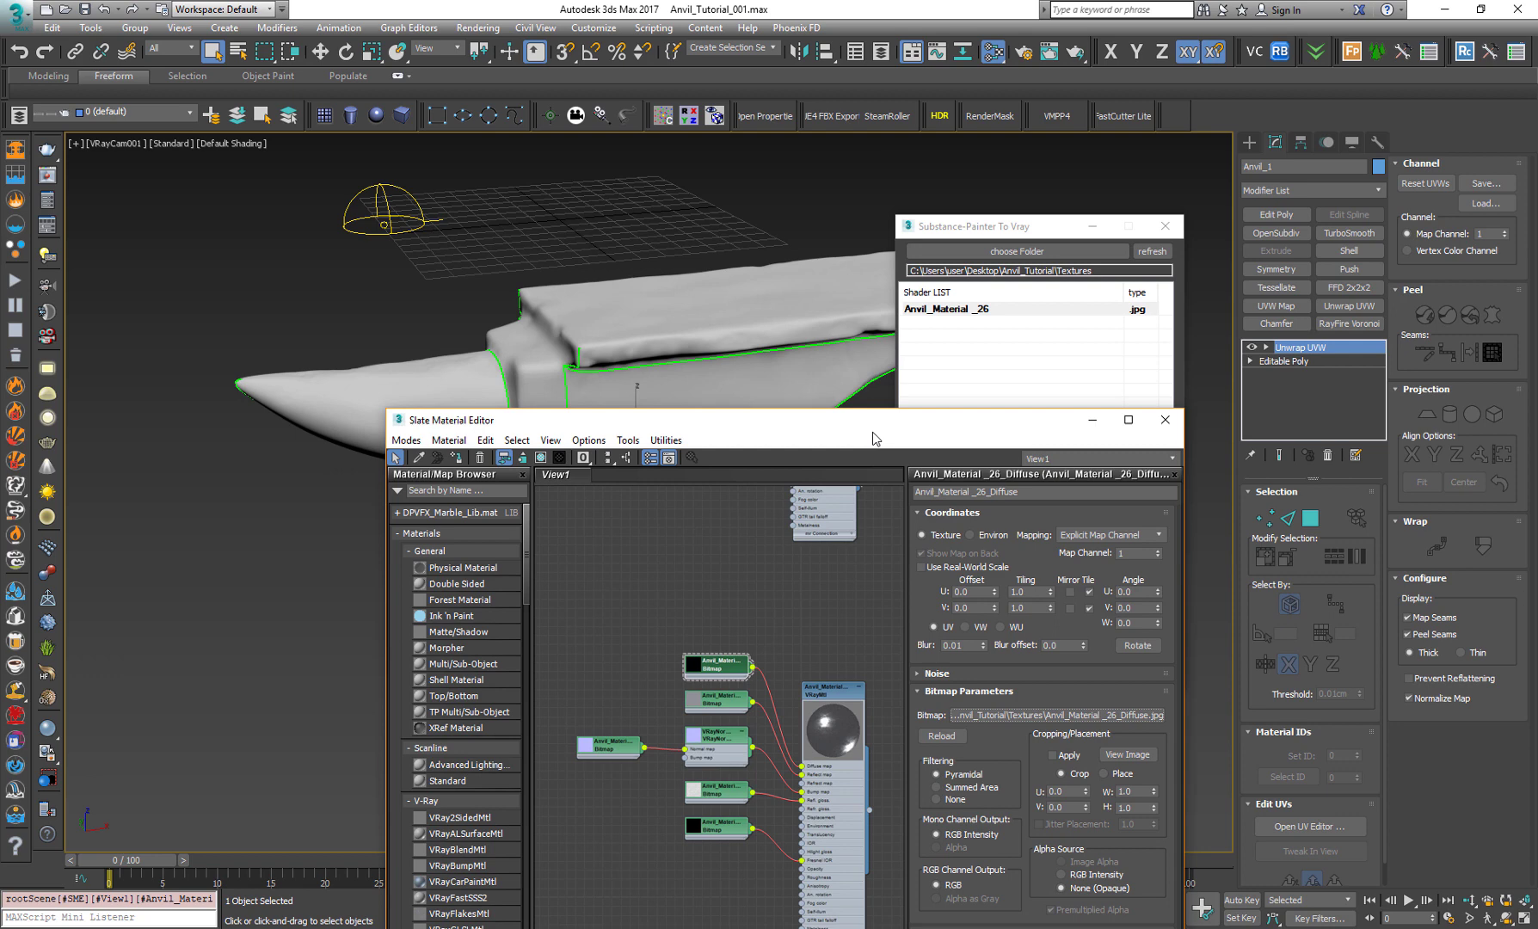
{"action": "left_click_drag", "start_coordinate": [870, 810], "coordinate": [811, 390]}
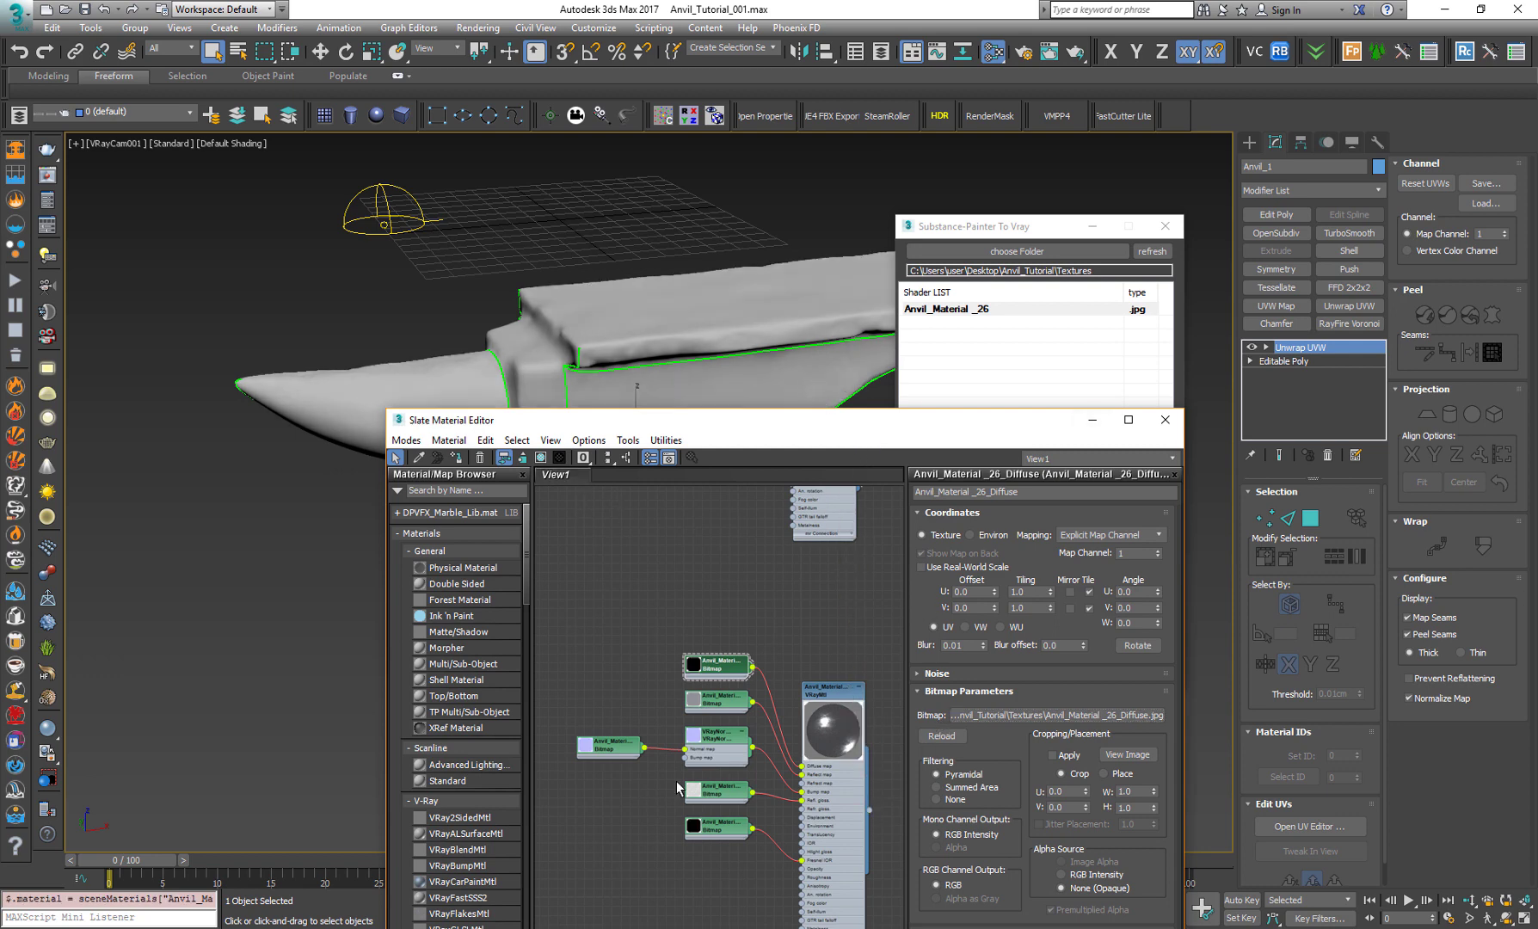
{"action": "left_click", "coordinate": [707, 703]}
{"action": "left_click", "coordinate": [541, 457]}
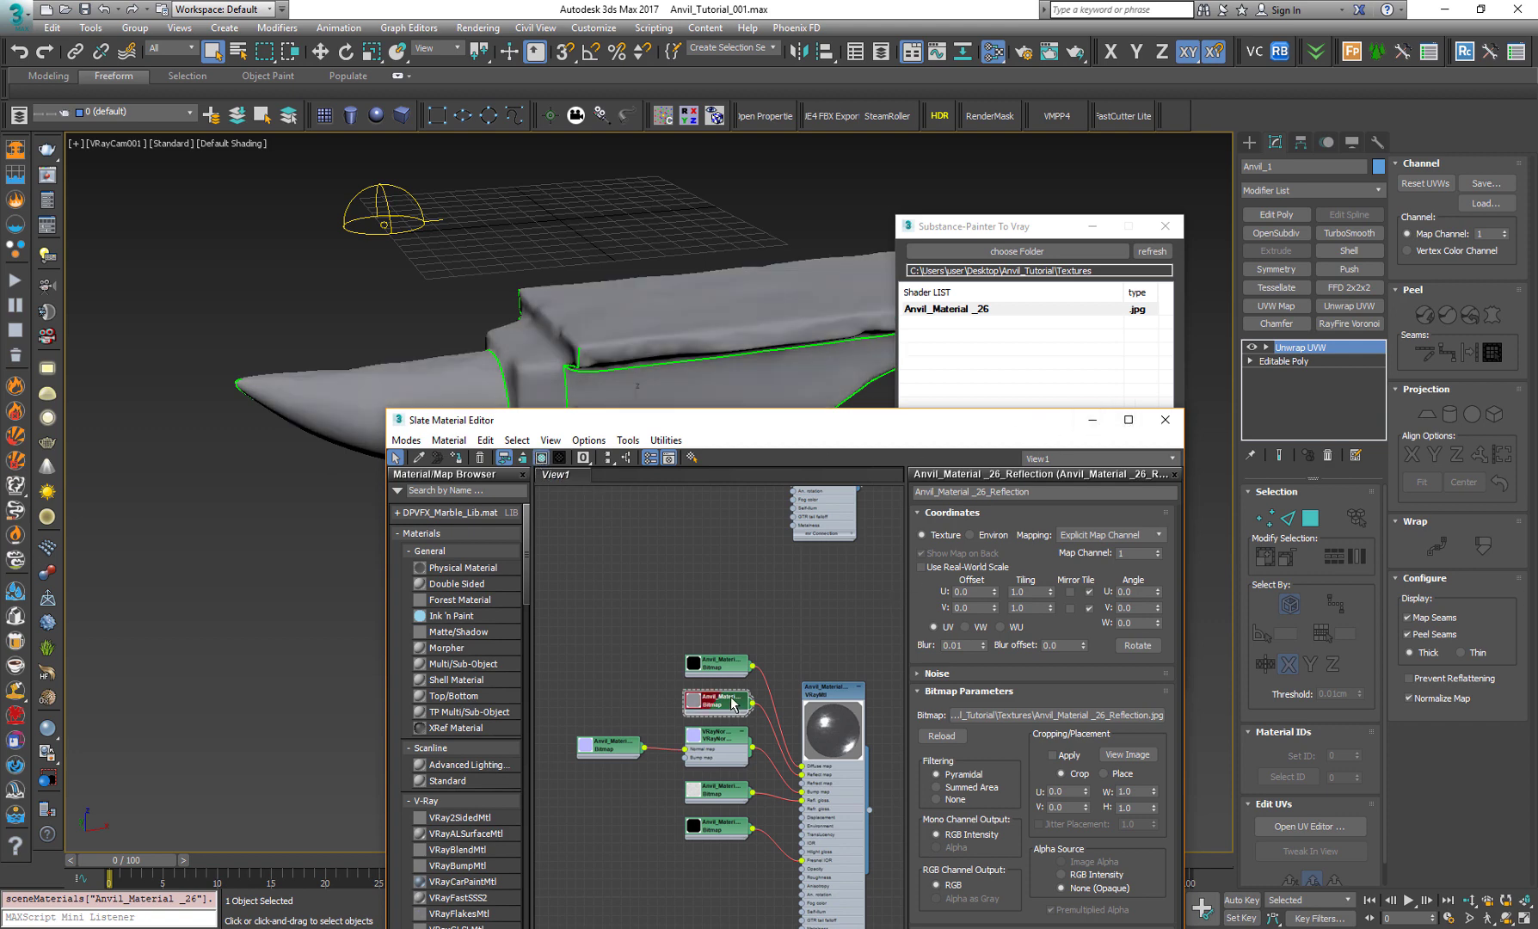
Step: Return the anvil to grey viewport shading, minimize the Slate editor and close the script
{"action": "left_click", "coordinate": [840, 701]}
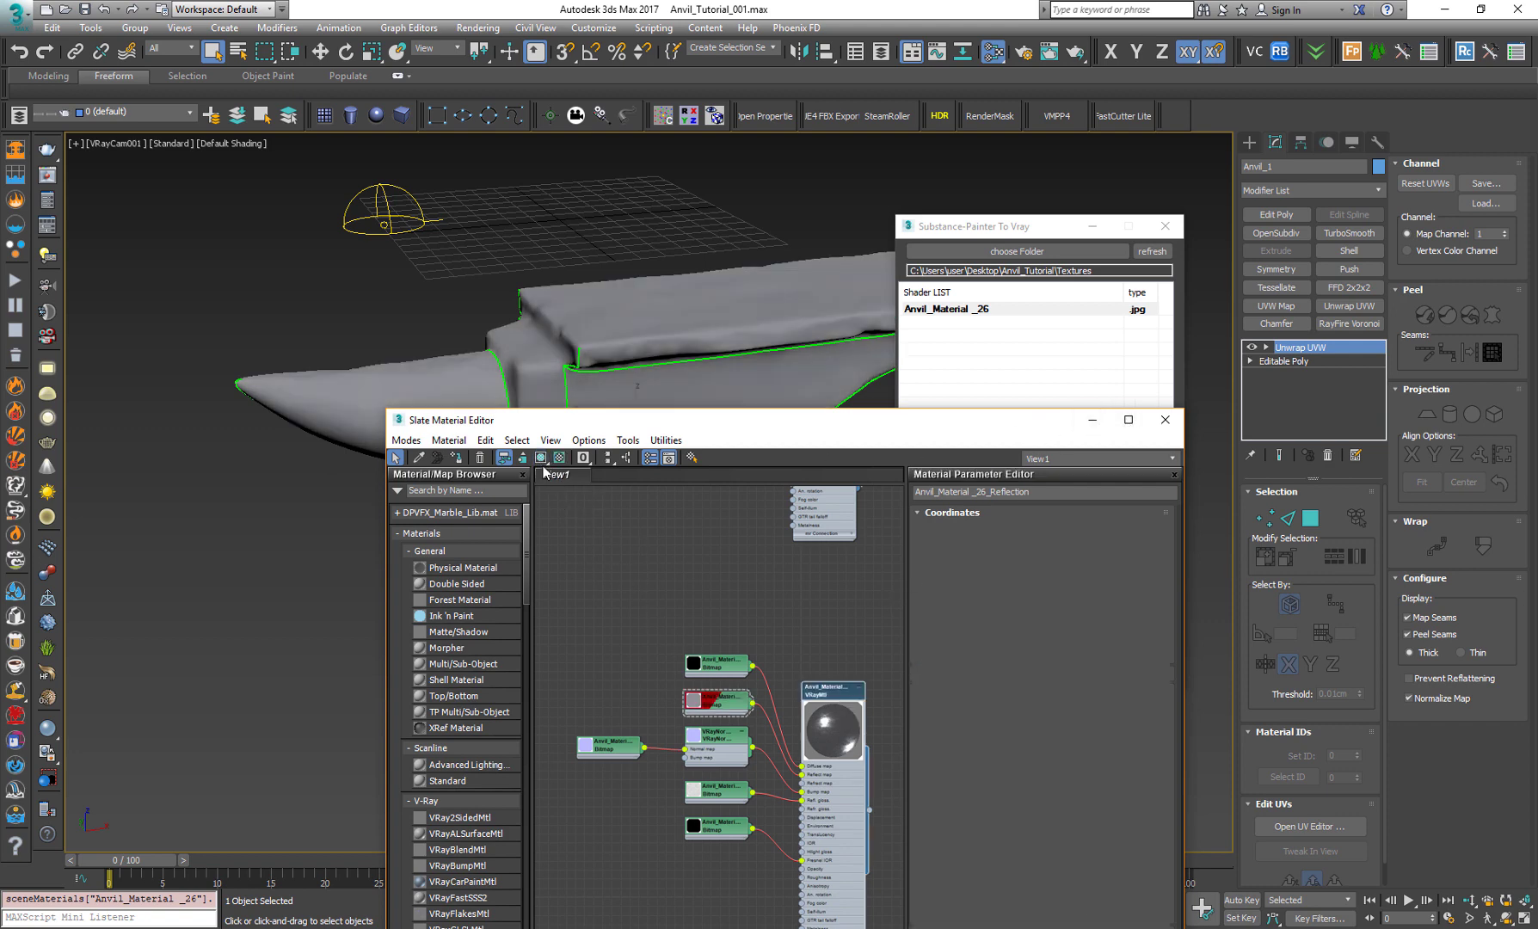
{"action": "left_click", "coordinate": [542, 458]}
{"action": "left_click", "coordinate": [730, 698]}
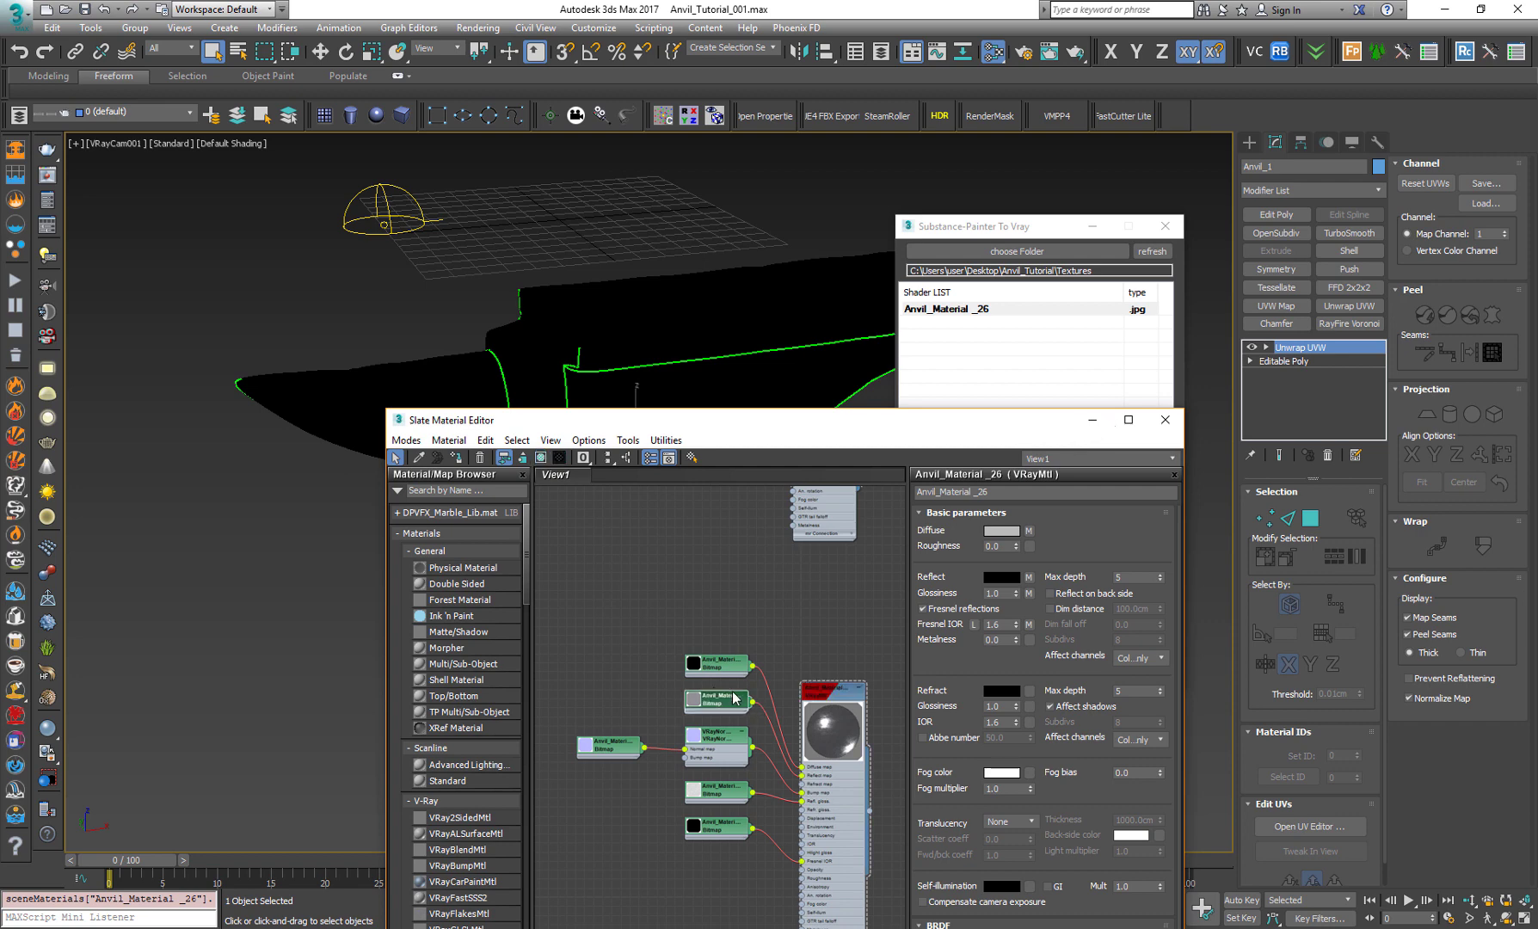
{"action": "left_click", "coordinate": [541, 458]}
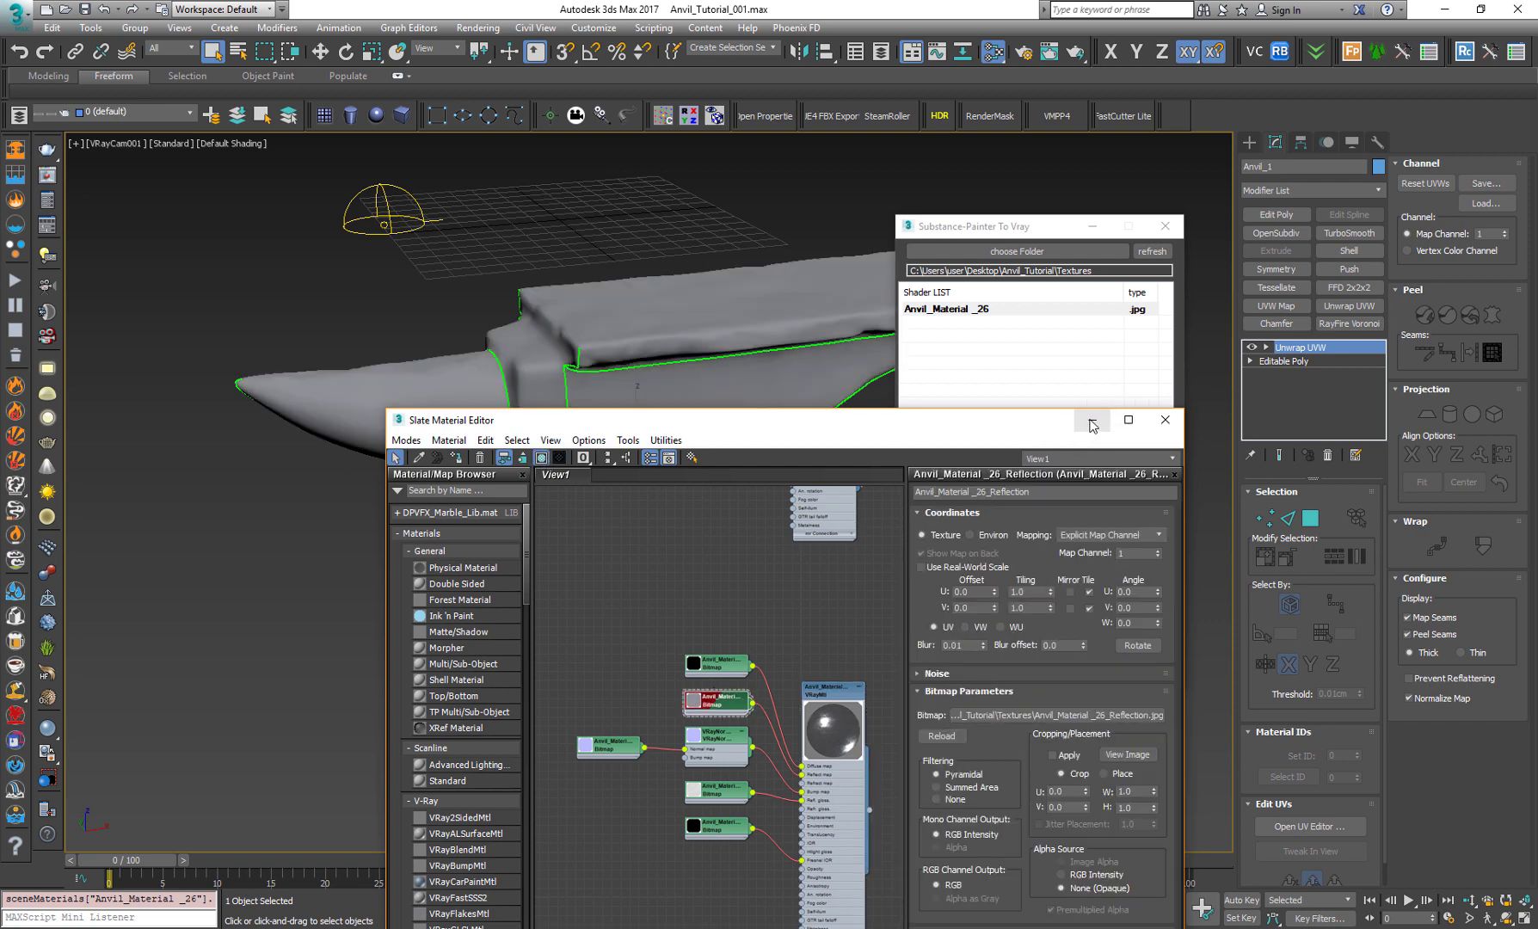
{"action": "left_click", "coordinate": [1092, 419]}
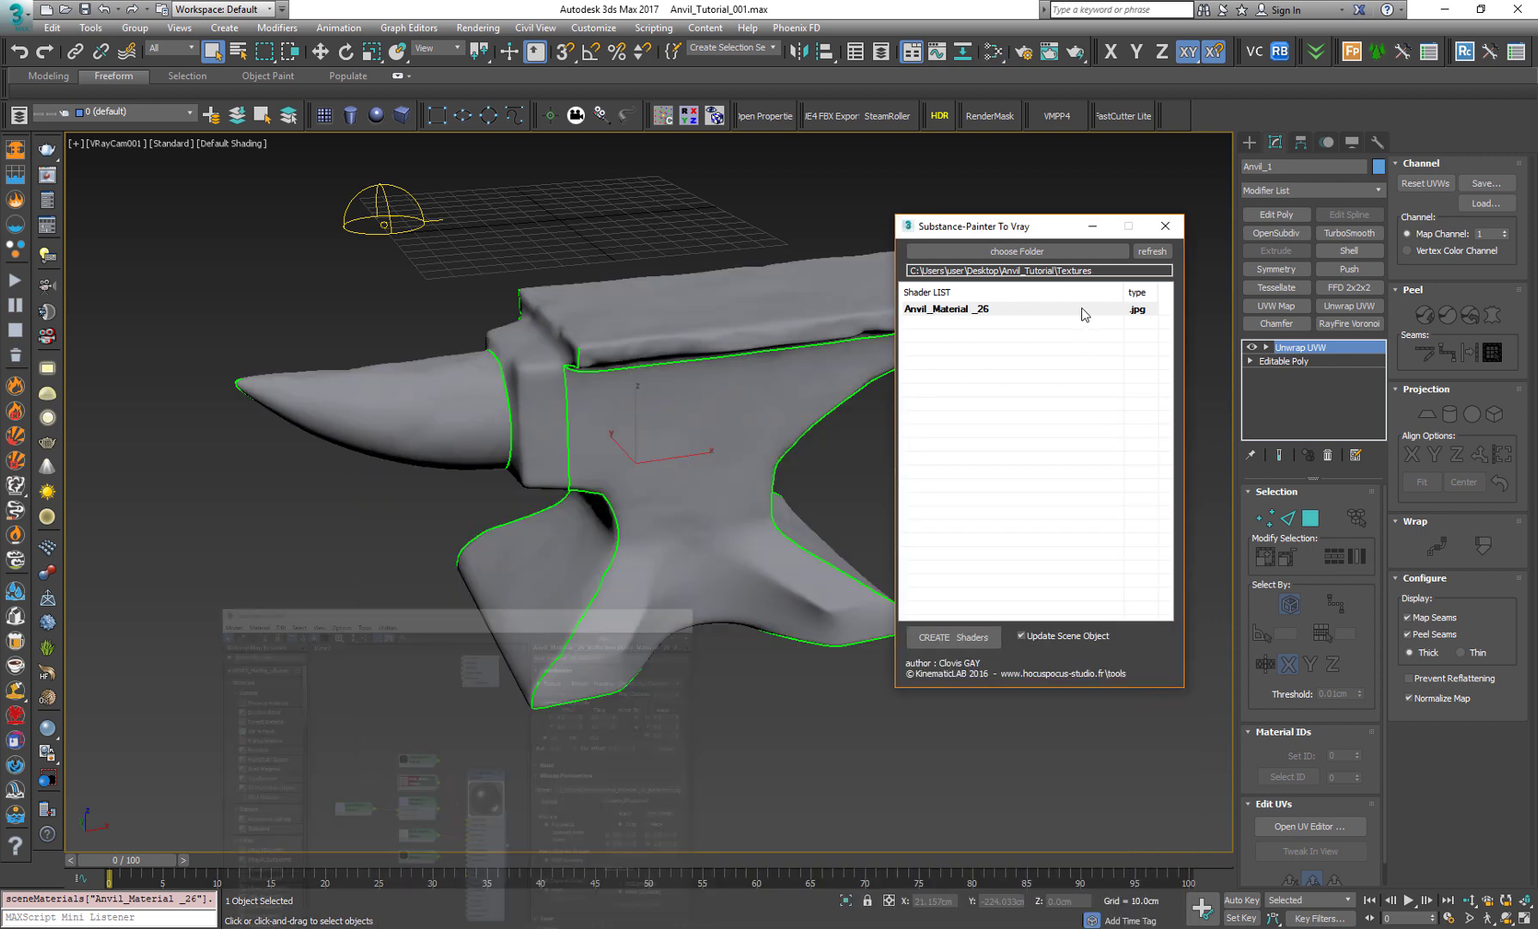
{"action": "left_click", "coordinate": [1166, 226]}
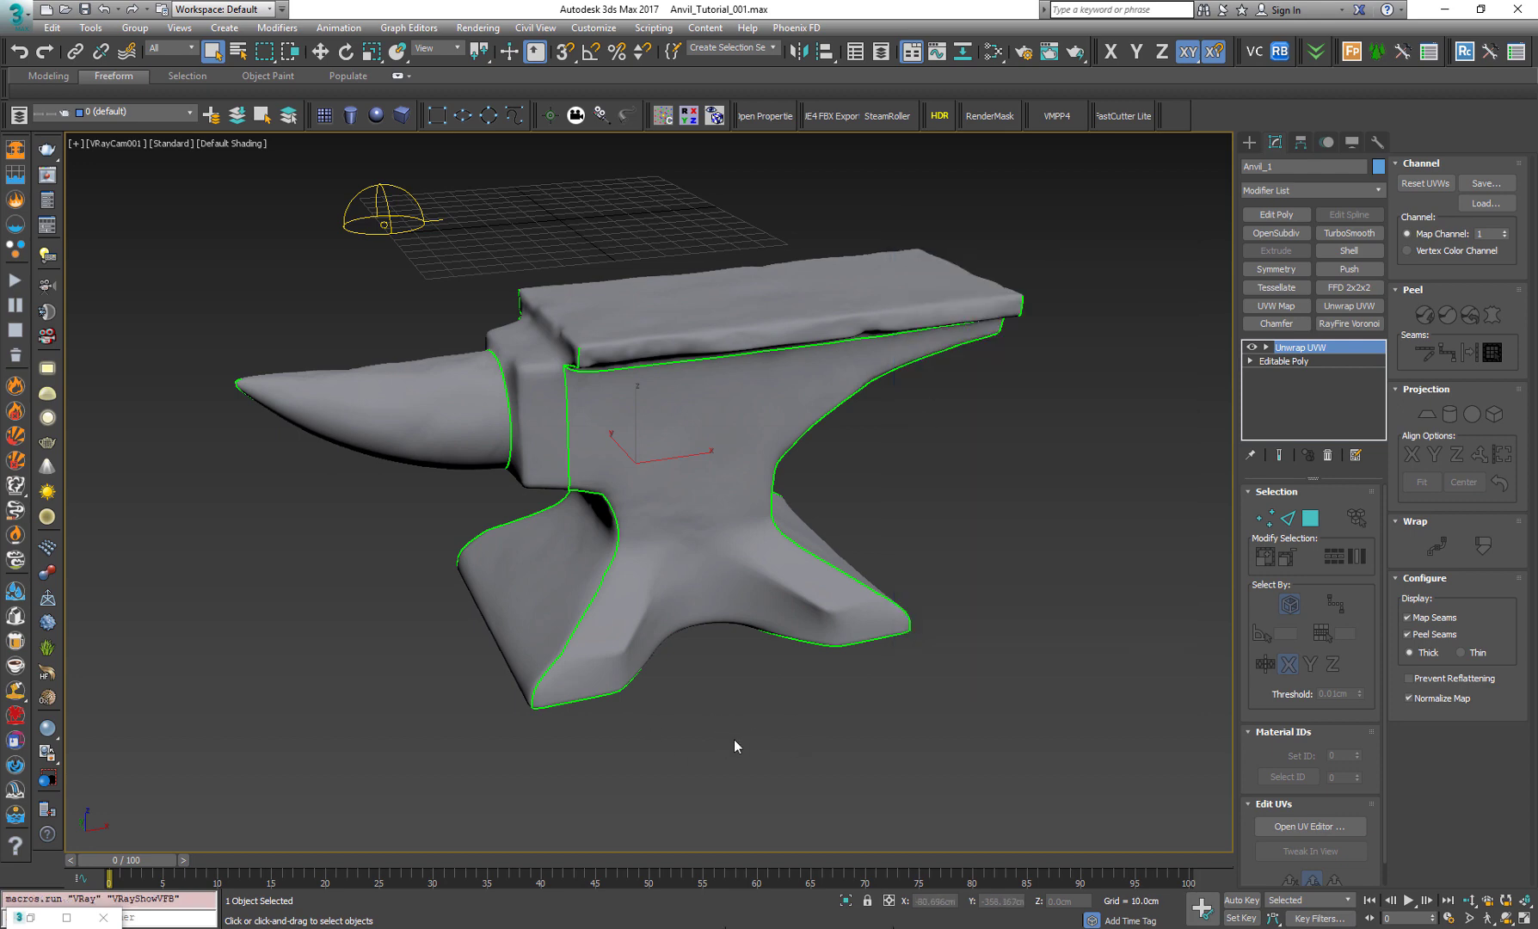
Step: Render the textured anvil in the V-Ray frame buffer against the grassy outdoor backdrop
{"action": "right_click", "coordinate": [732, 599]}
{"action": "left_click", "coordinate": [757, 878]}
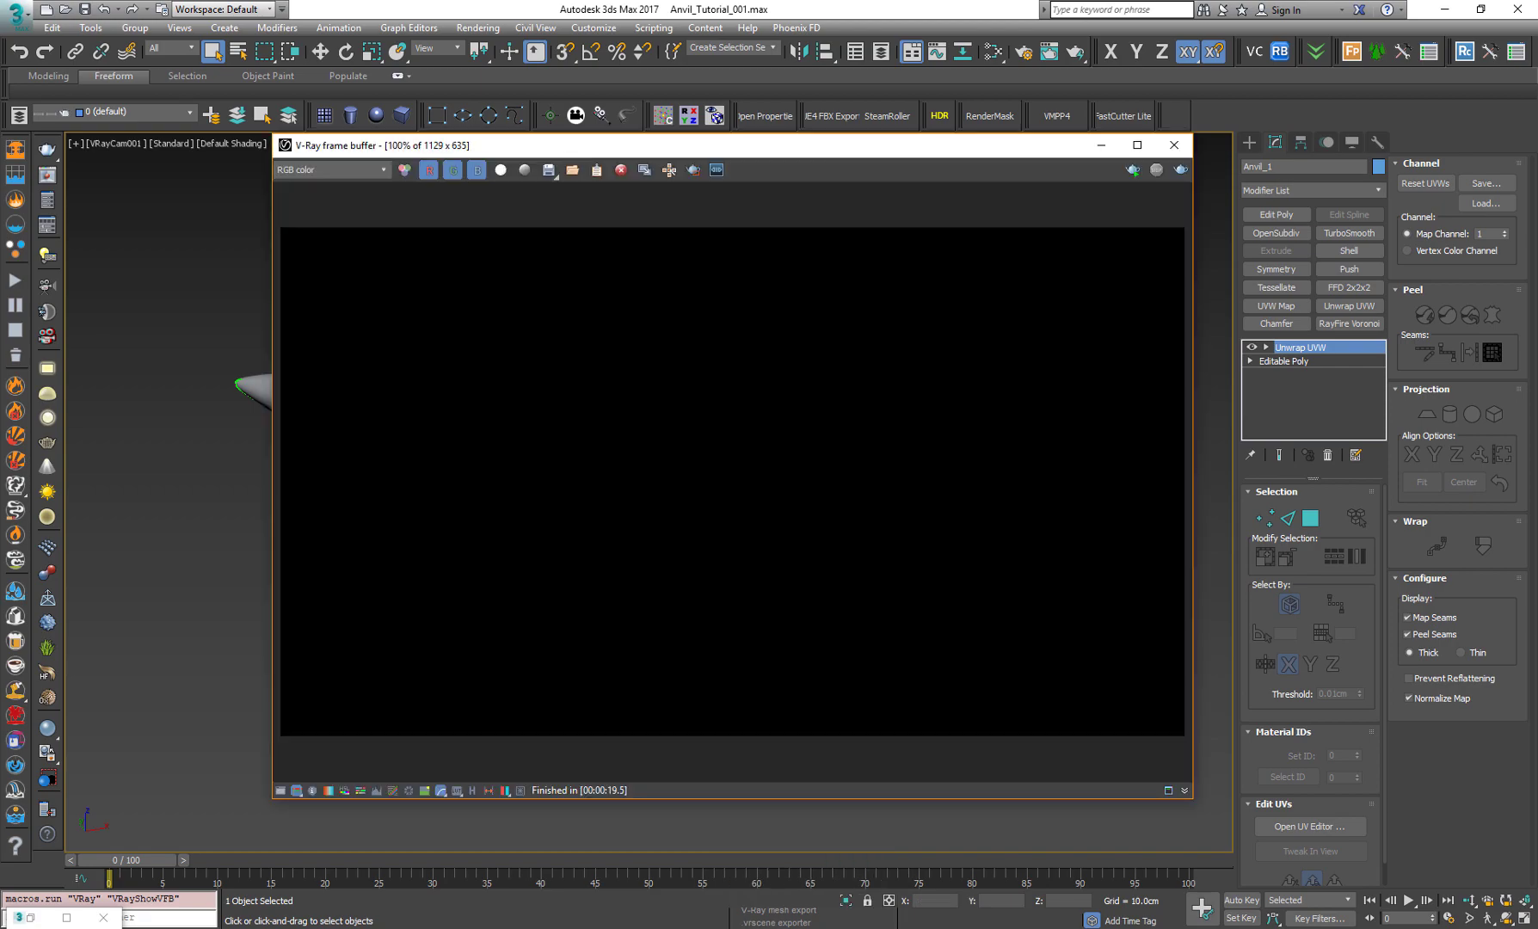
{"action": "left_click", "coordinate": [1130, 171]}
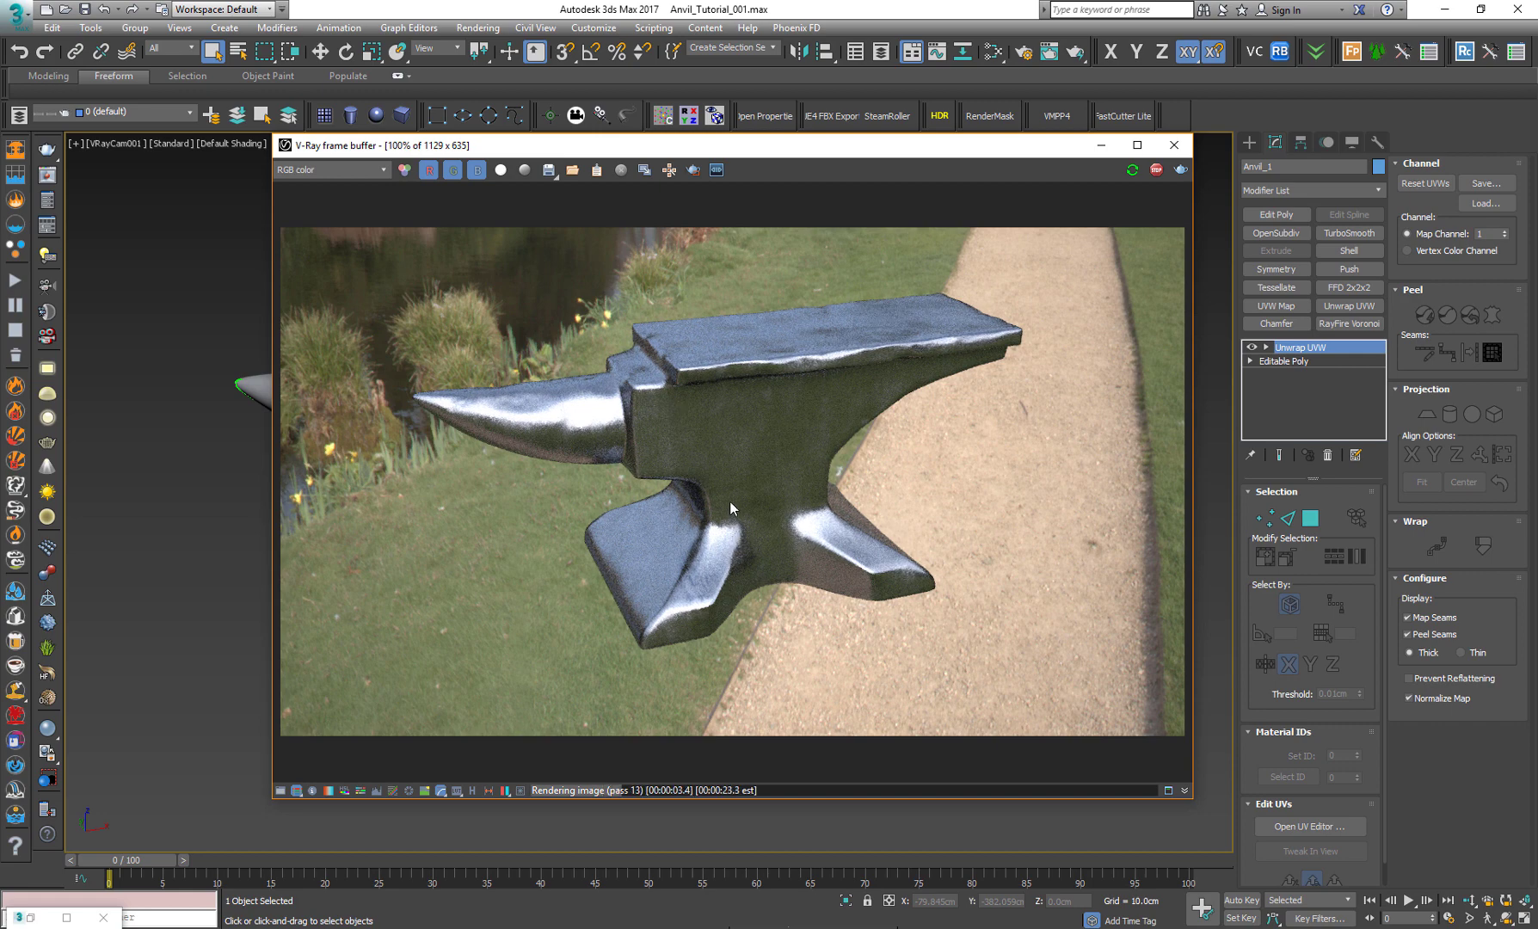
{"action": "scroll", "coordinate": [717, 497], "scroll_direction": "up", "scroll_amount": 1}
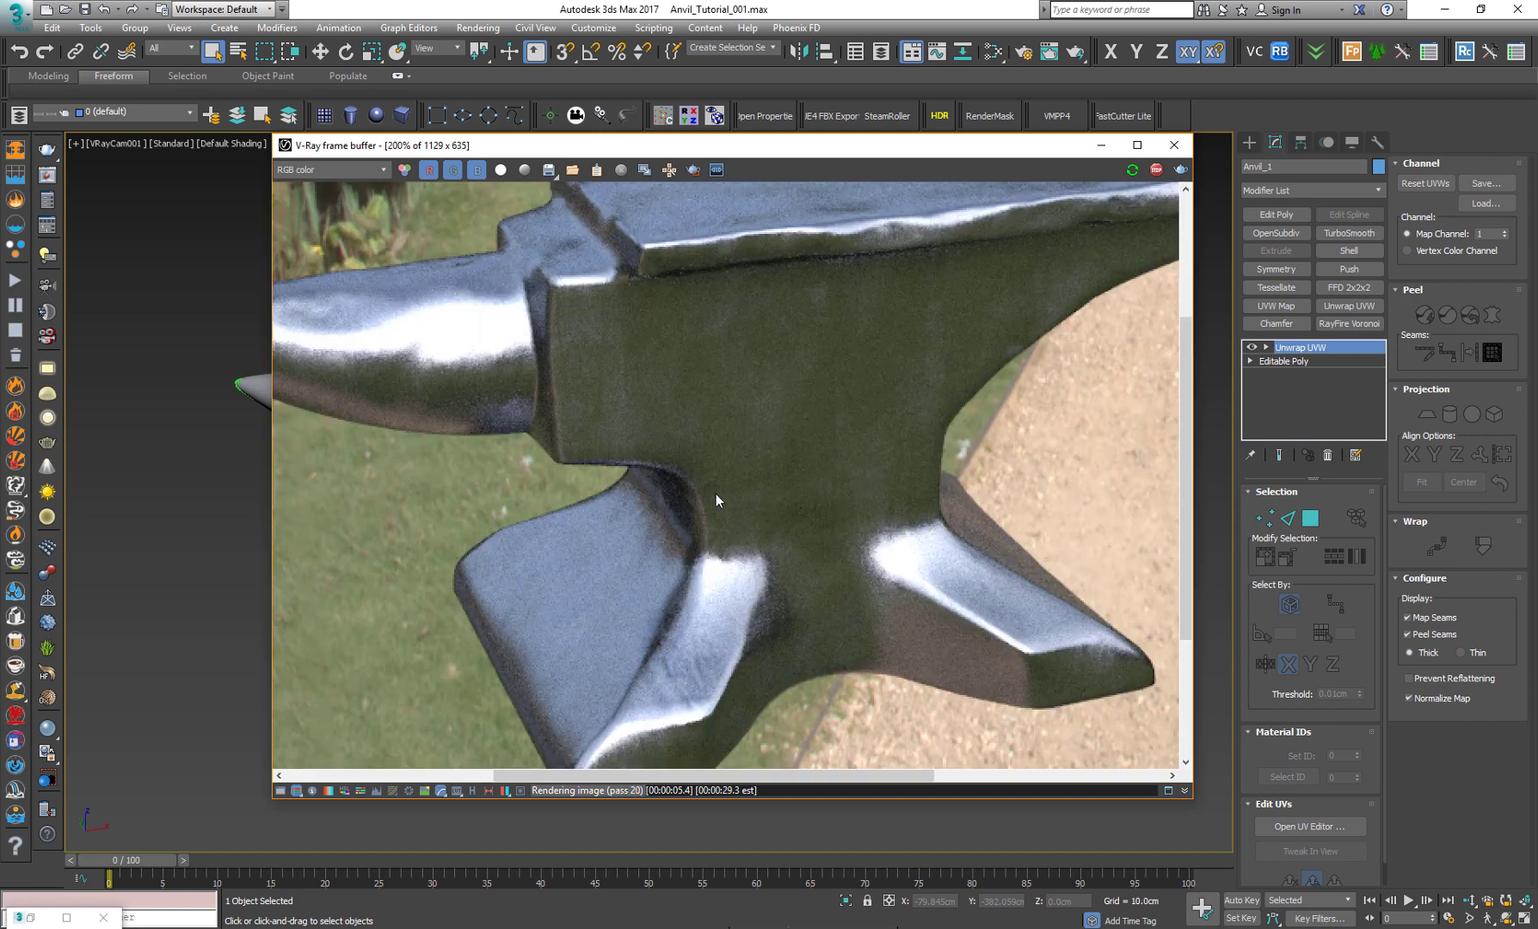
{"action": "scroll", "coordinate": [719, 489], "scroll_direction": "down", "scroll_amount": 1}
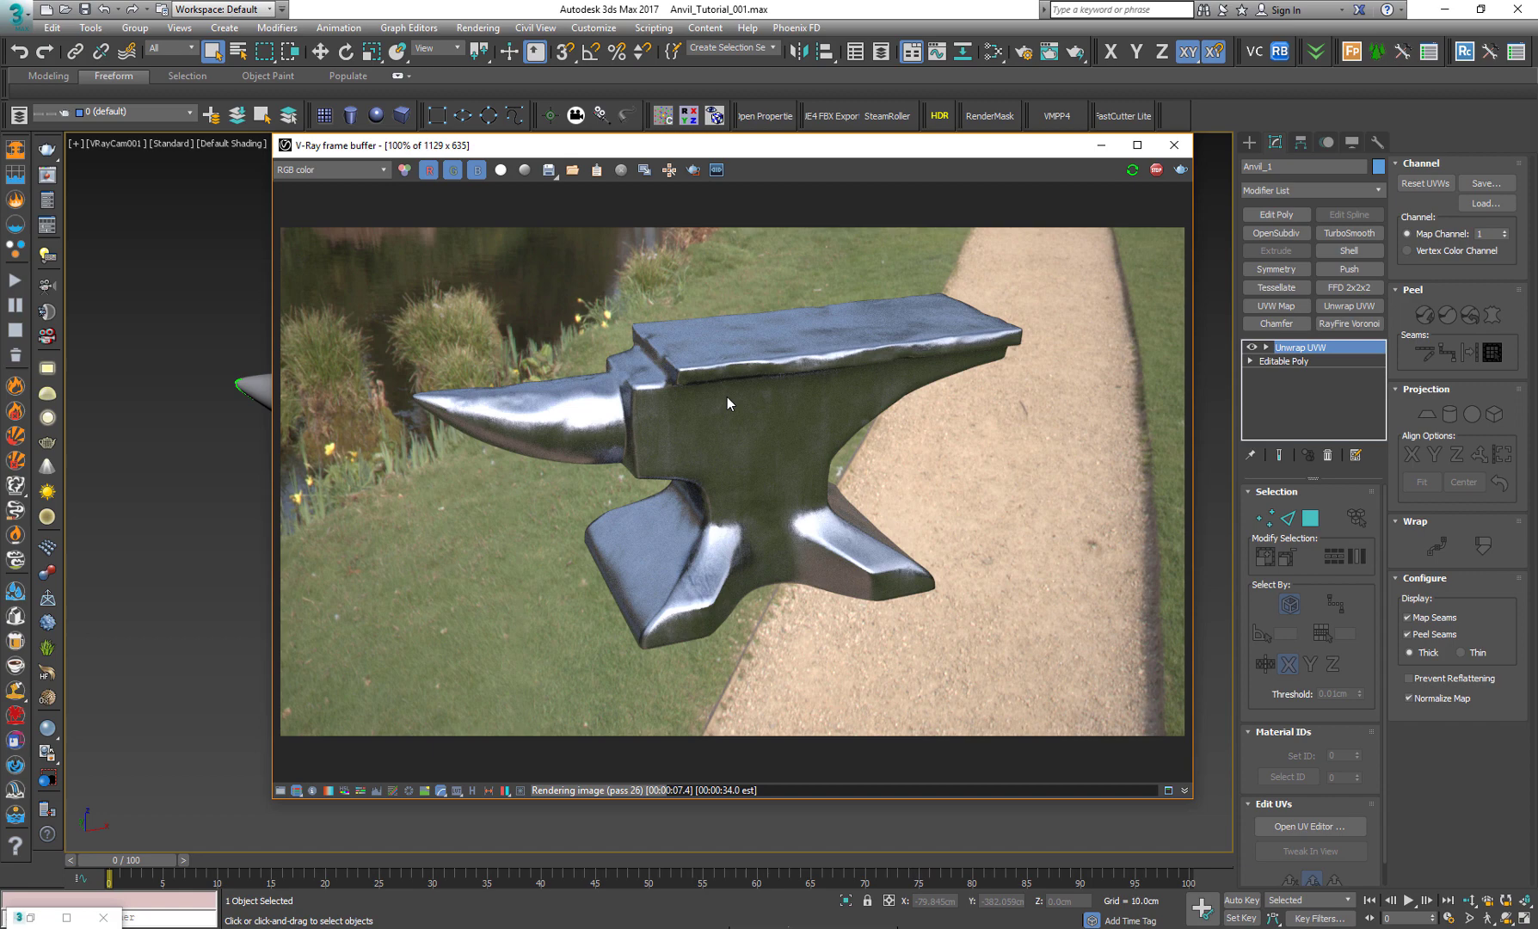